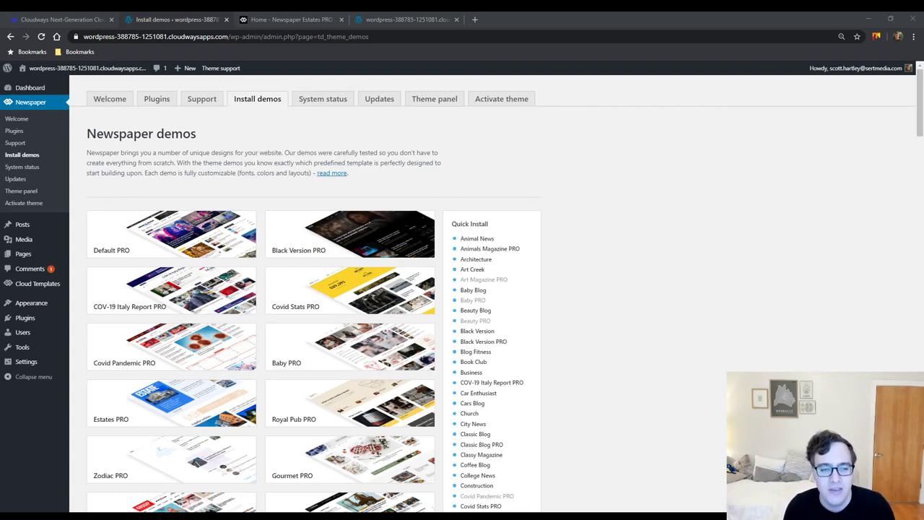
Preview the Covid Stats PRO demo, close the old Estates PRO and site tabs, and look through the demo's home page.
left_click(841, 343)
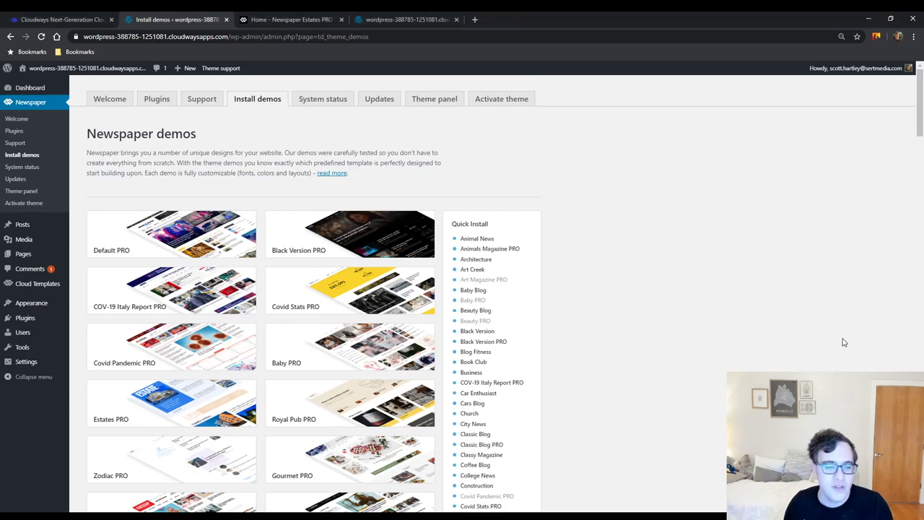
mouse_move(383, 262)
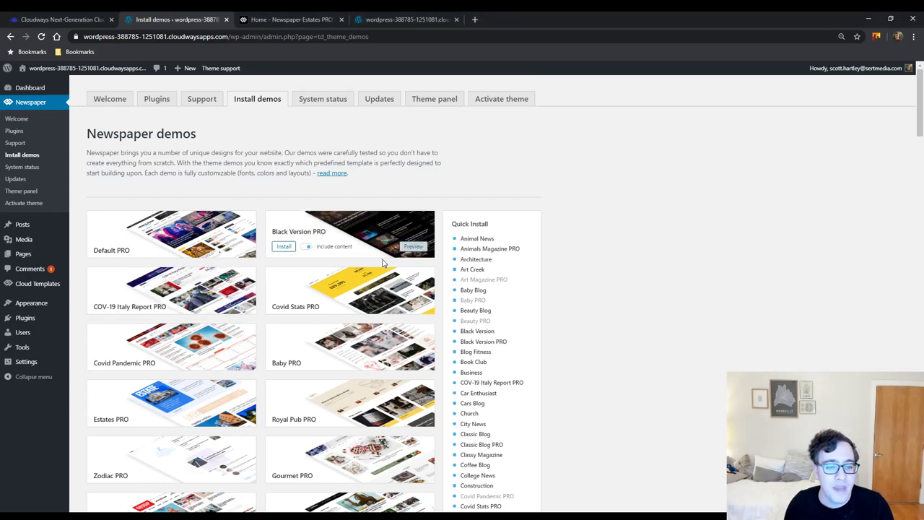
left_click(422, 304)
left_click(456, 19)
left_click(456, 20)
scroll(489, 124, "down", 2)
scroll(489, 124, "down", 9)
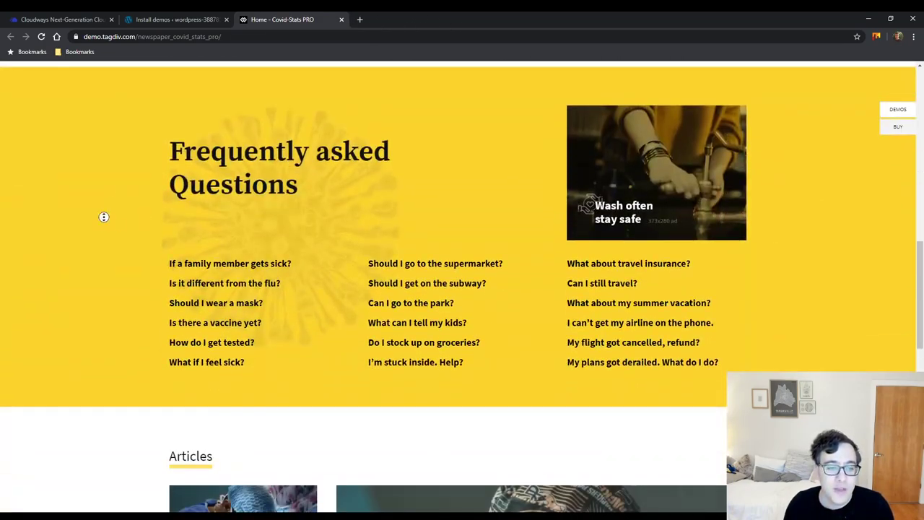
Open the Covid Stats PRO demo's Statistics page and look through its worldwide and per-country figures.
scroll(103, 214, "up", 11)
left_click(365, 81)
mouse_move(424, 85)
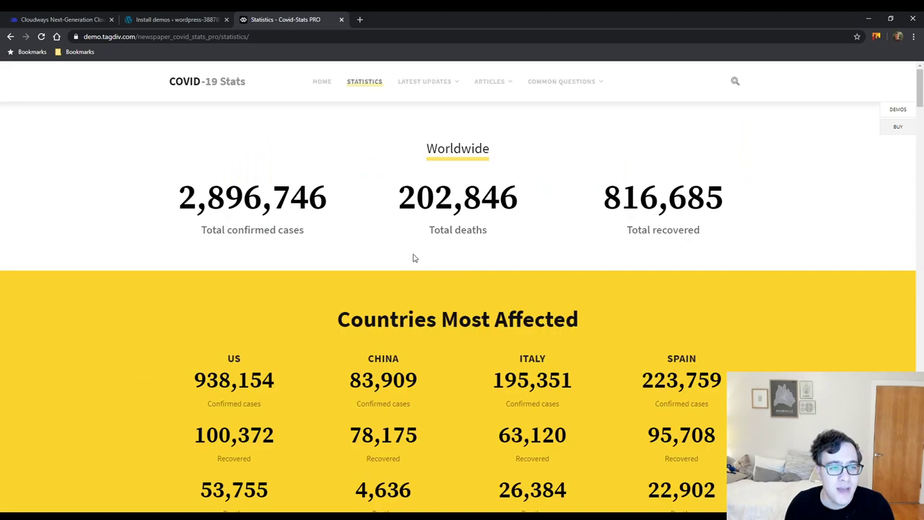
scroll(425, 177, "down", 12)
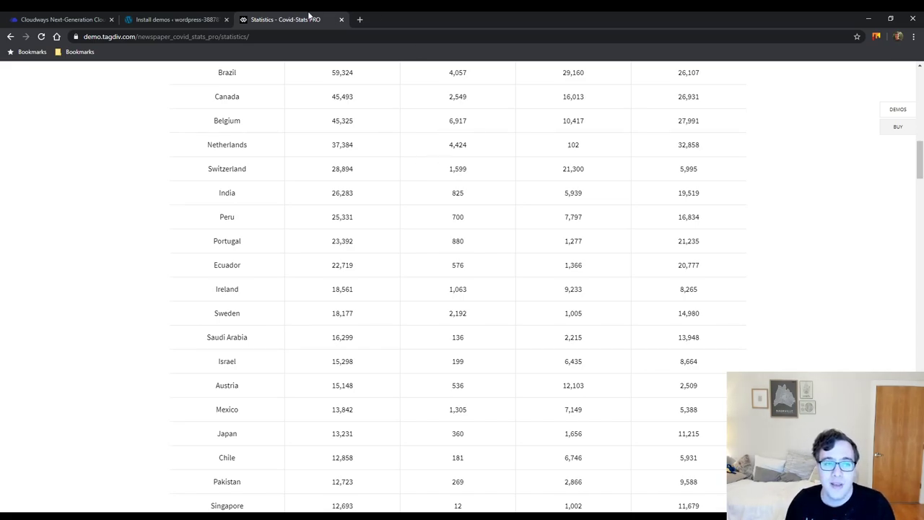
Install the Default PRO demo from the Newspaper demos page with its content included.
left_click(209, 20)
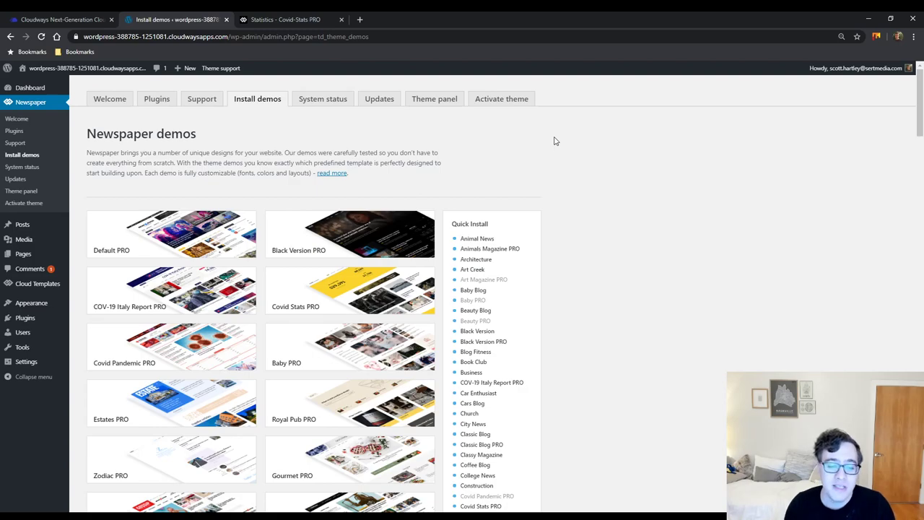
mouse_move(507, 280)
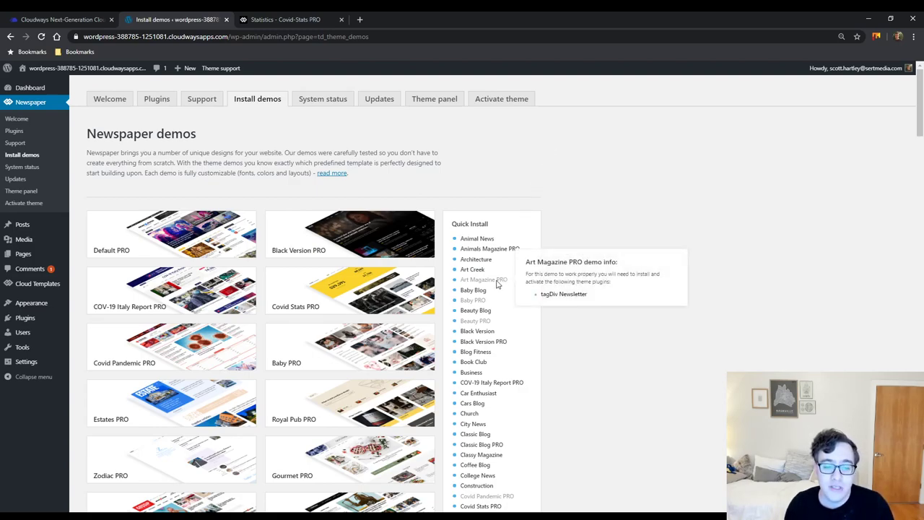
mouse_move(141, 254)
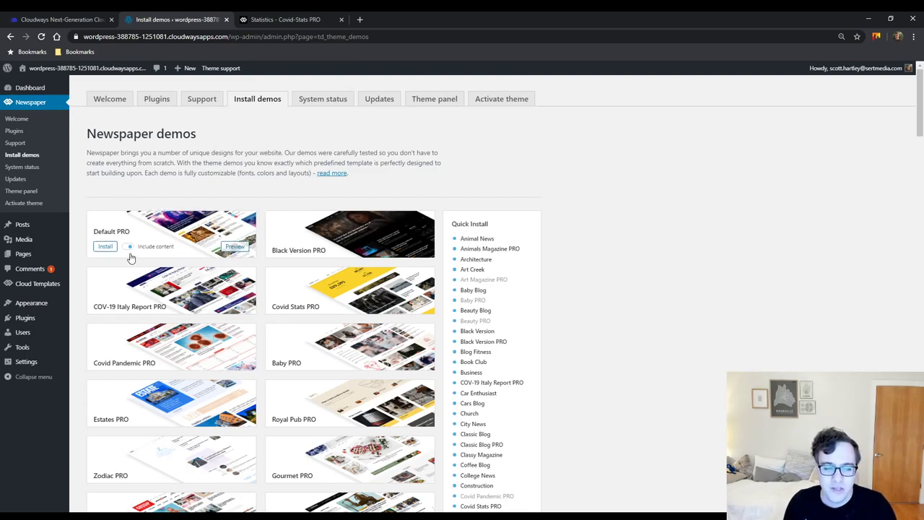
left_click(106, 246)
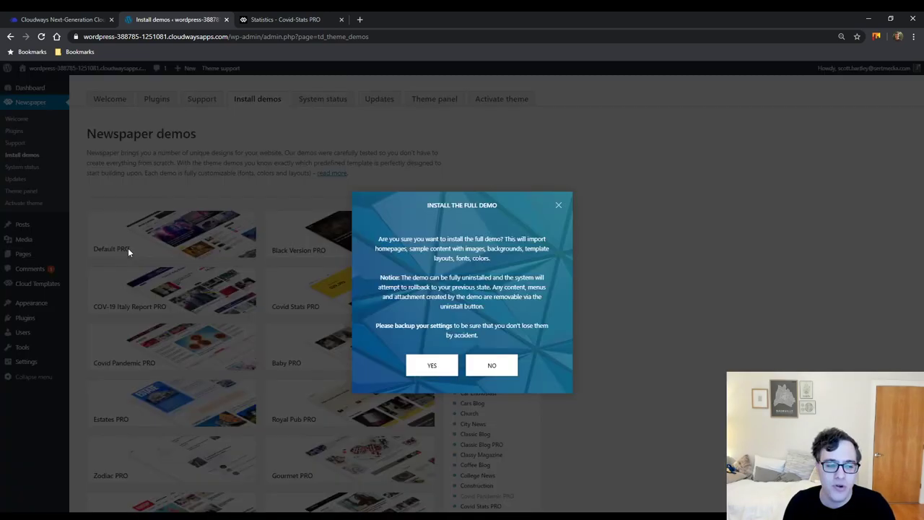
left_click(437, 365)
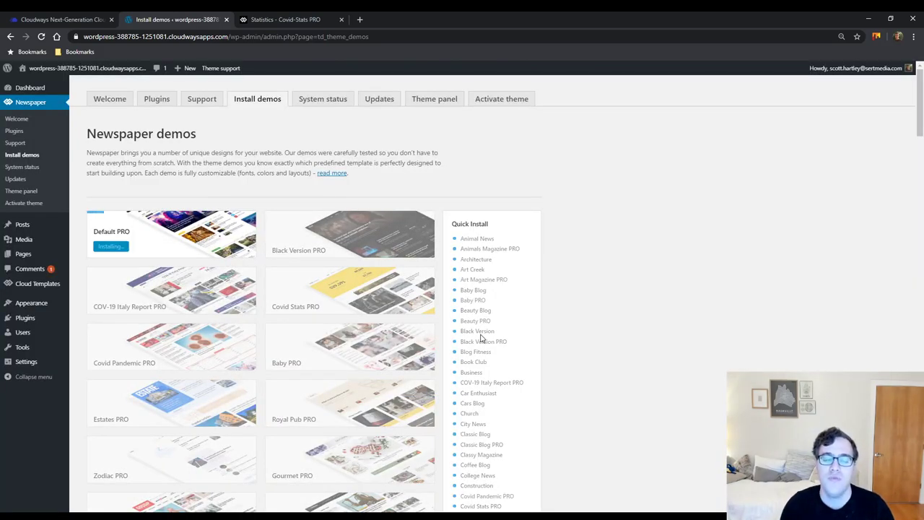
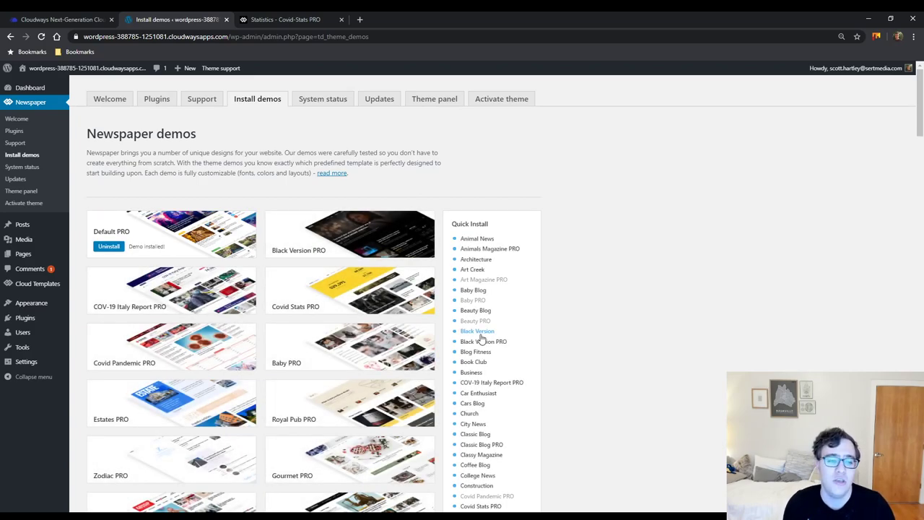
Open the site's front end in place of the Covid Stats demo tab and look through the home page.
middle_click(70, 79)
left_click(358, 23)
left_click(341, 20)
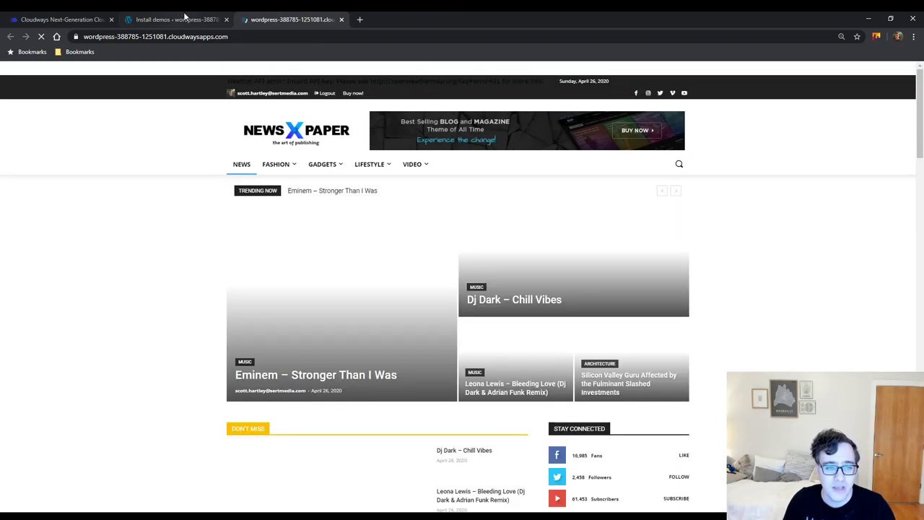
scroll(216, 178, "down", 12)
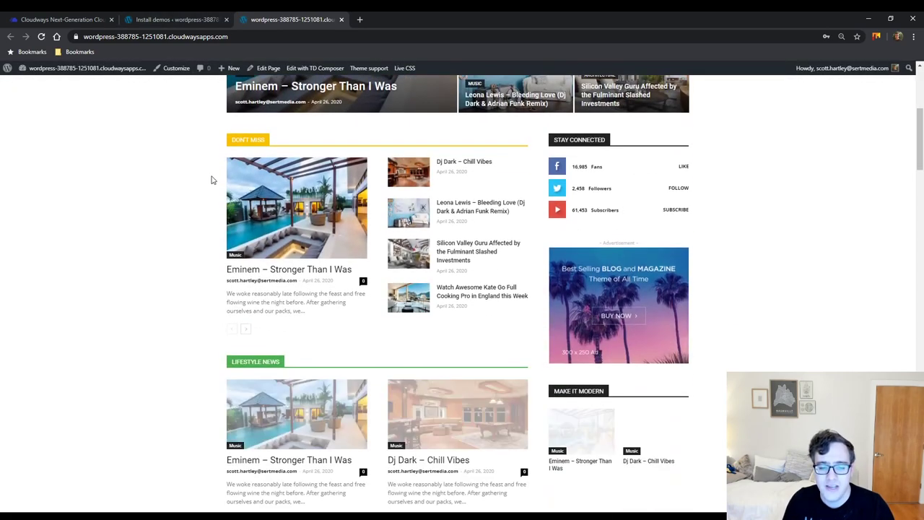
scroll(211, 179, "down", 14)
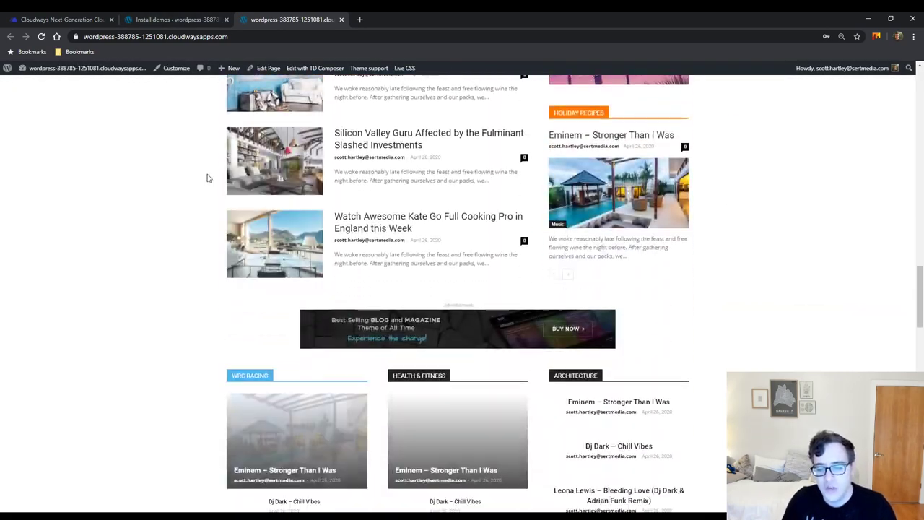
scroll(207, 178, "down", 3)
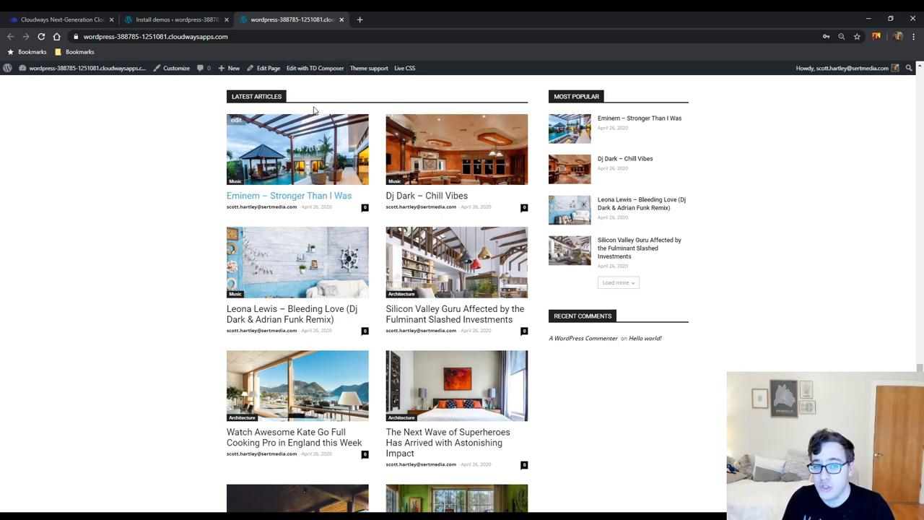
Open the home page in TD Composer and bring up the settings of the Don't Miss block.
left_click(322, 69)
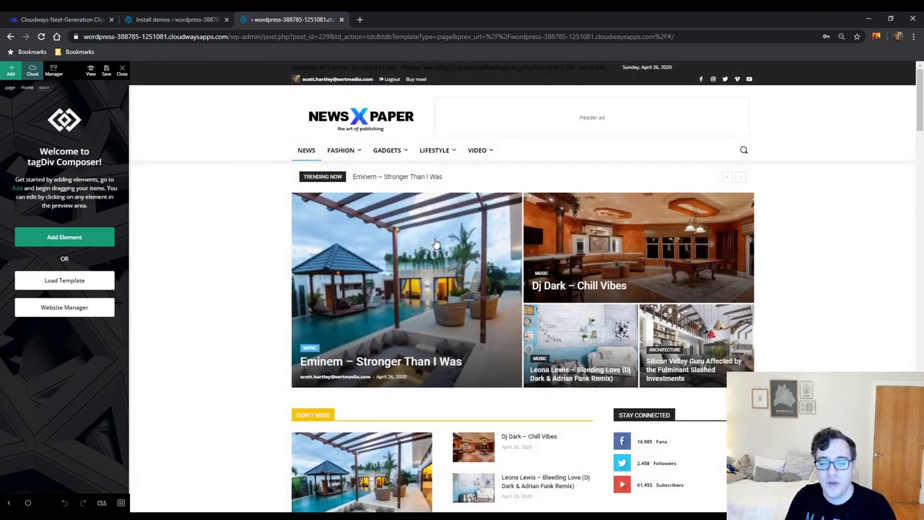
scroll(435, 243, "down", 3)
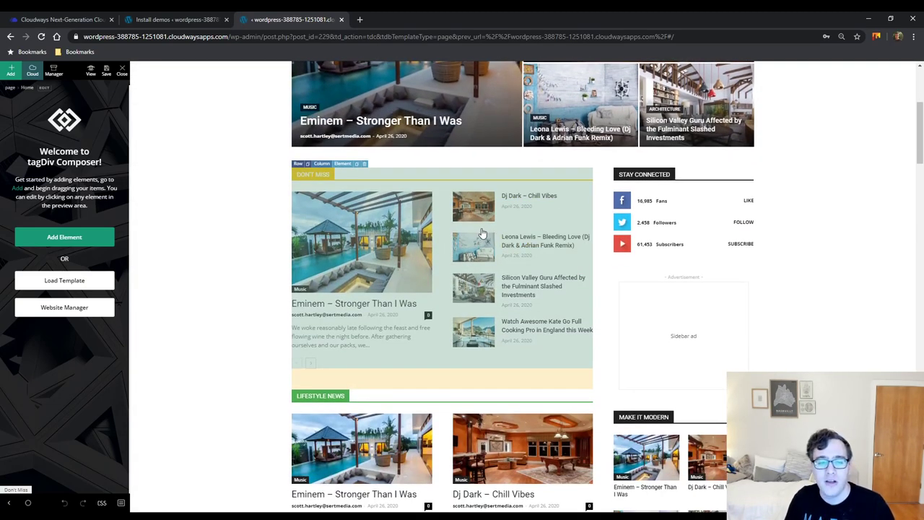
left_click(337, 171)
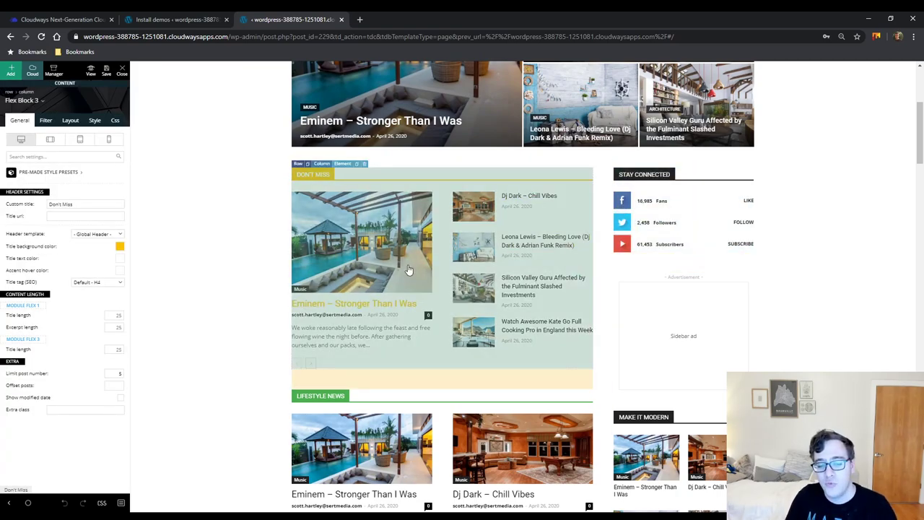
Change the three-post grid below the WRC Racing and Health & Fitness blocks to the Big Grid 5 element.
scroll(409, 270, "down", 5)
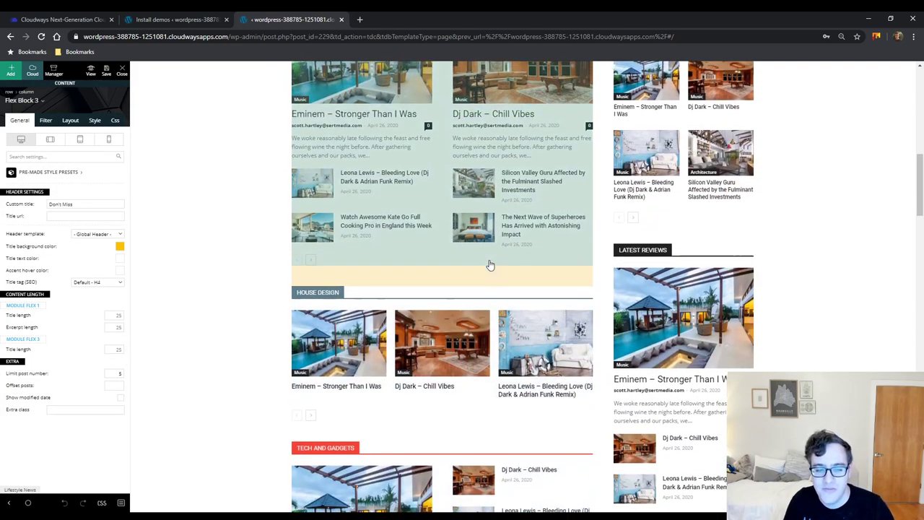
scroll(490, 266, "down", 12)
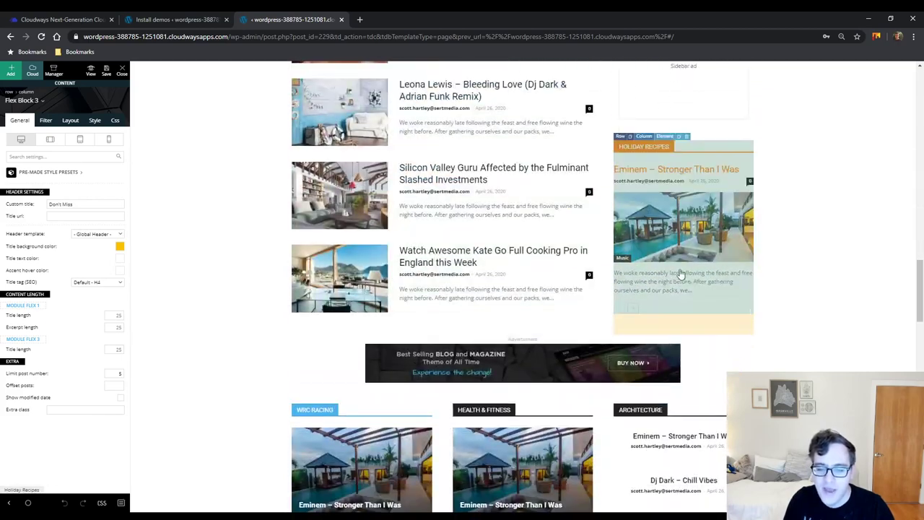
scroll(791, 265, "down", 2)
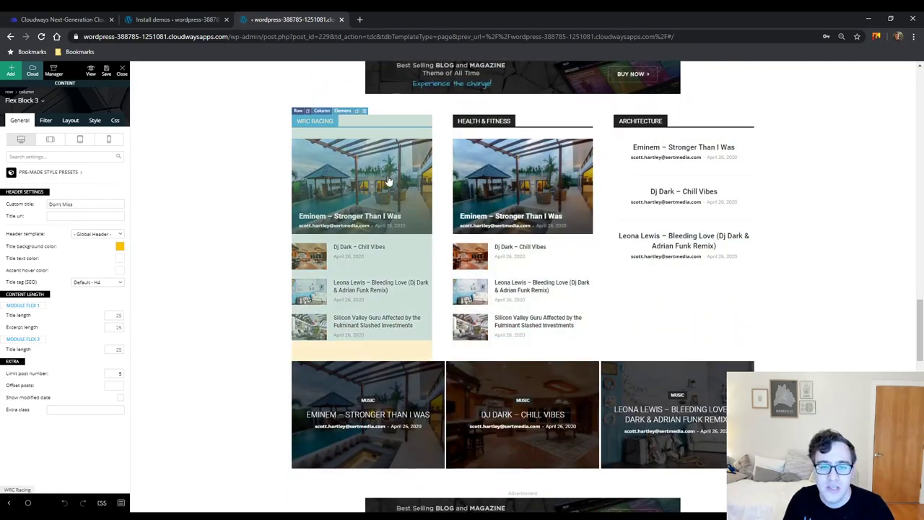
scroll(390, 195, "down", 1)
left_click(423, 278)
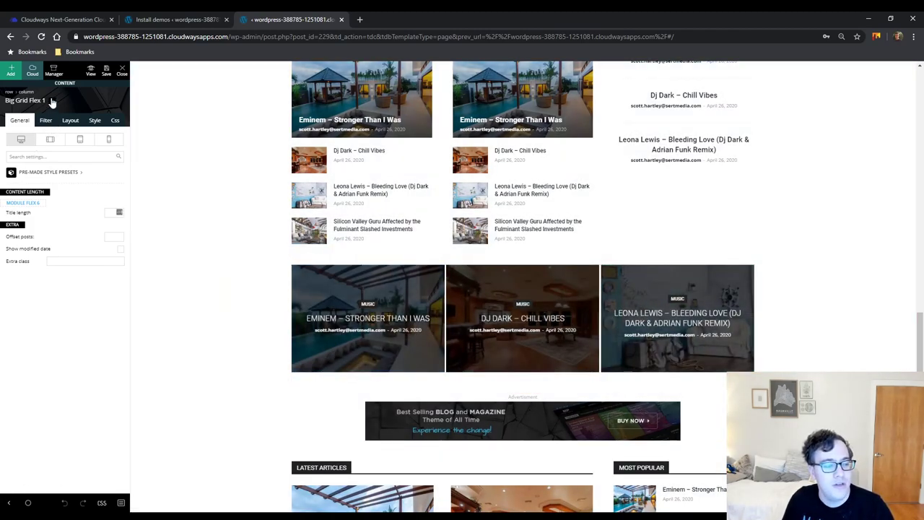
left_click(50, 101)
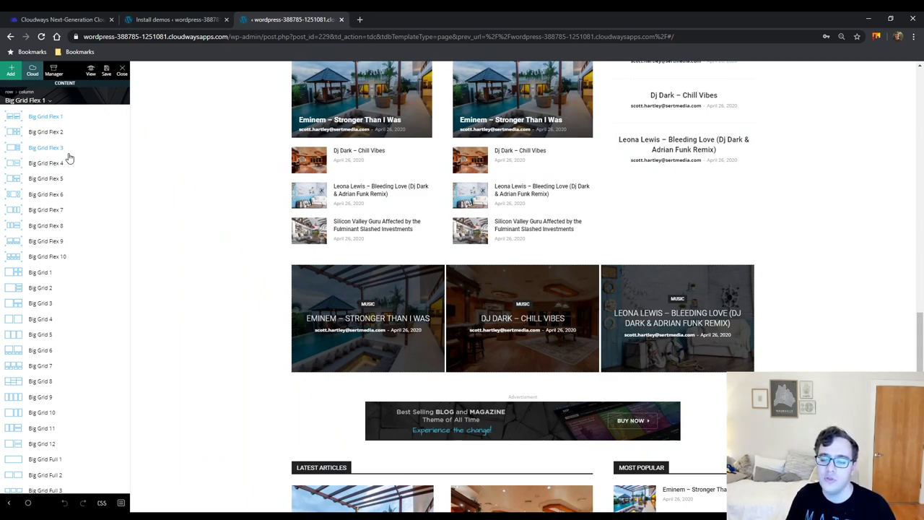
left_click(87, 141)
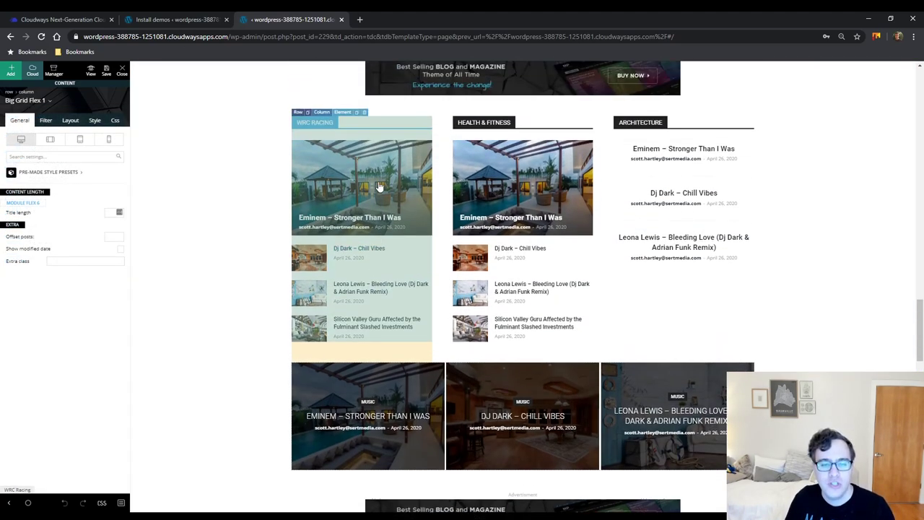
scroll(426, 176, "down", 5)
scroll(426, 176, "up", 3)
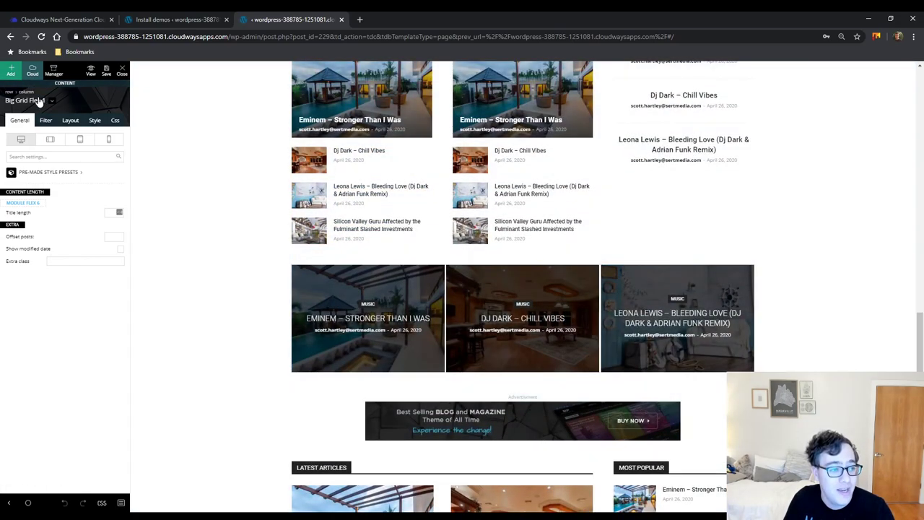
left_click(37, 100)
scroll(64, 245, "down", 2)
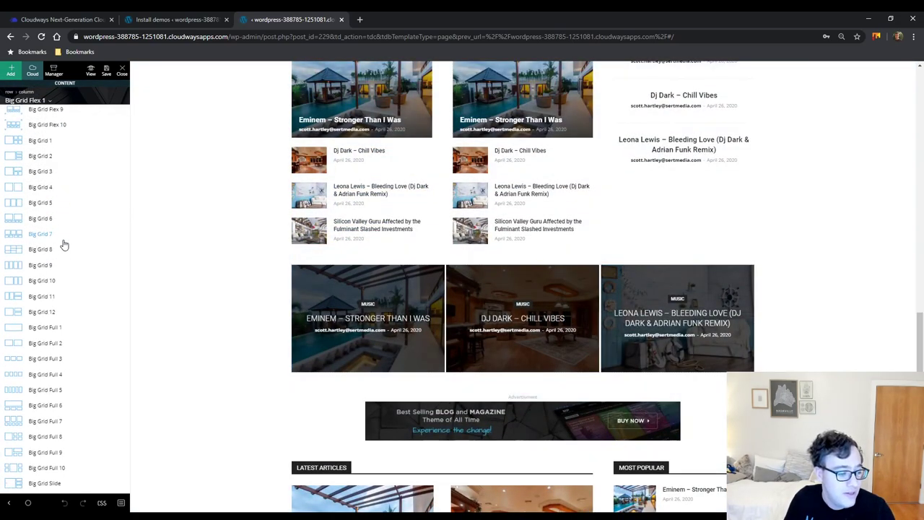
left_click(45, 206)
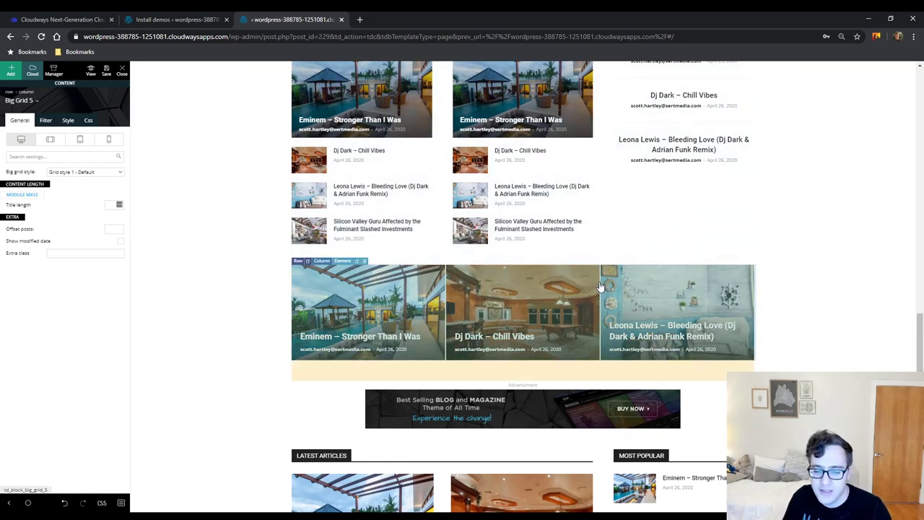
Add an empty full-width row between the Latest Articles section and the footer, and select its column.
scroll(592, 274, "down", 2)
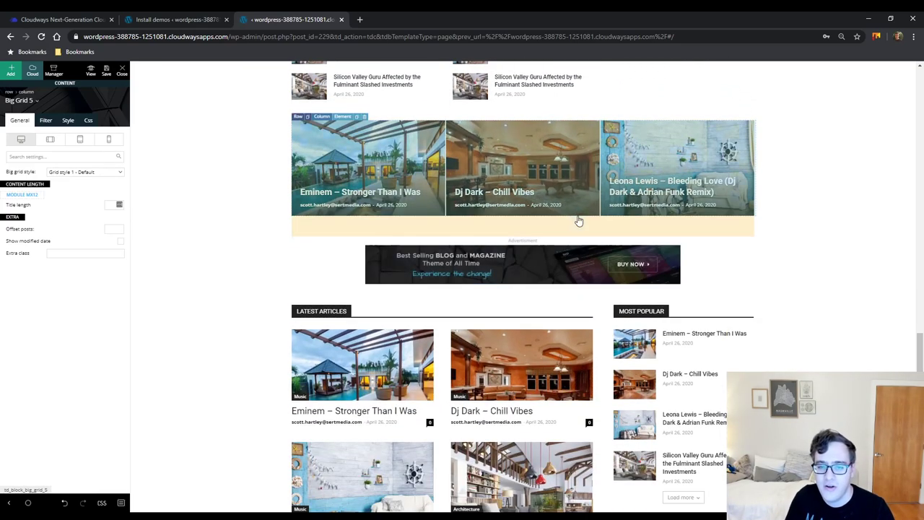
scroll(570, 220, "up", 3)
scroll(566, 219, "down", 6)
scroll(556, 215, "down", 4)
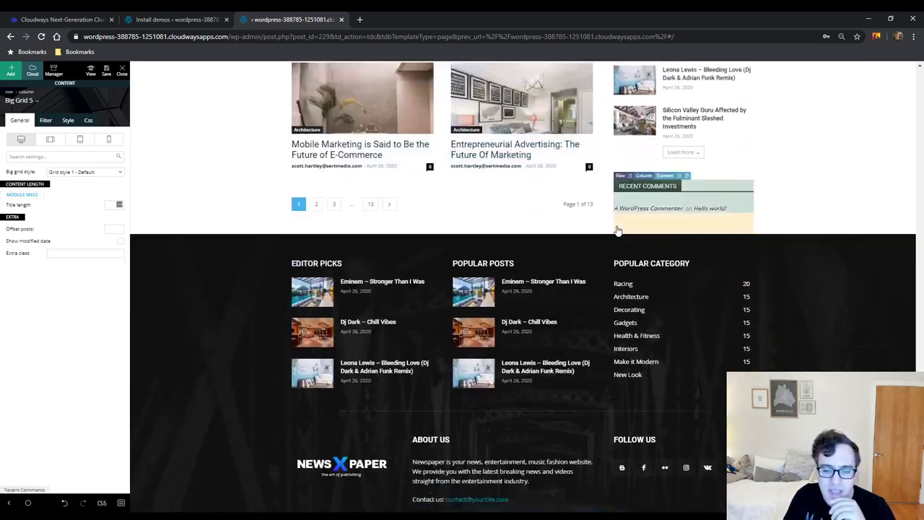
scroll(478, 231, "up", 1)
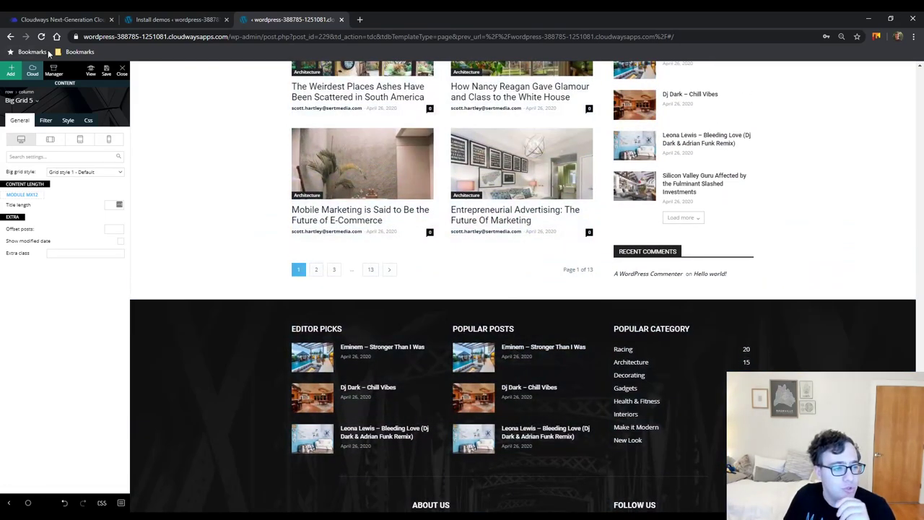
left_click(10, 70)
left_click_drag(50, 124, 458, 314)
left_click(458, 313)
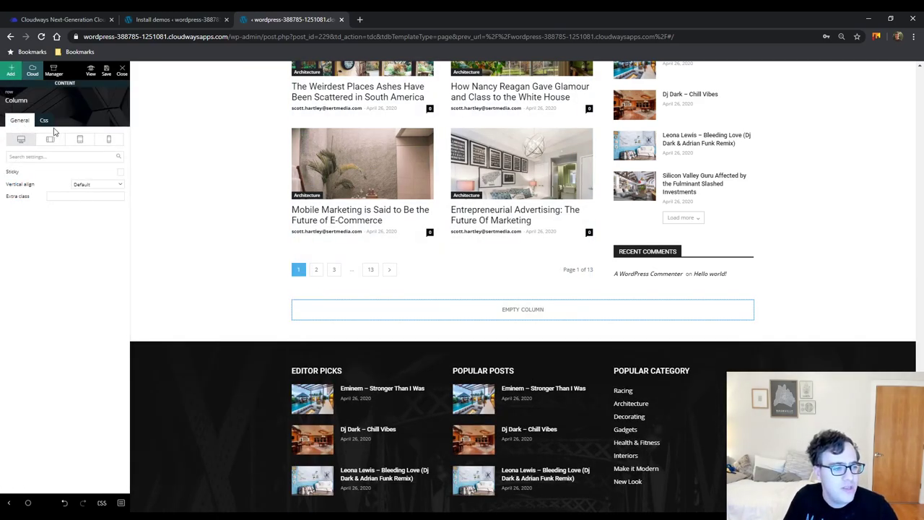
Place a Flex Block 3 element in the empty column above the footer and check its layout.
left_click(11, 70)
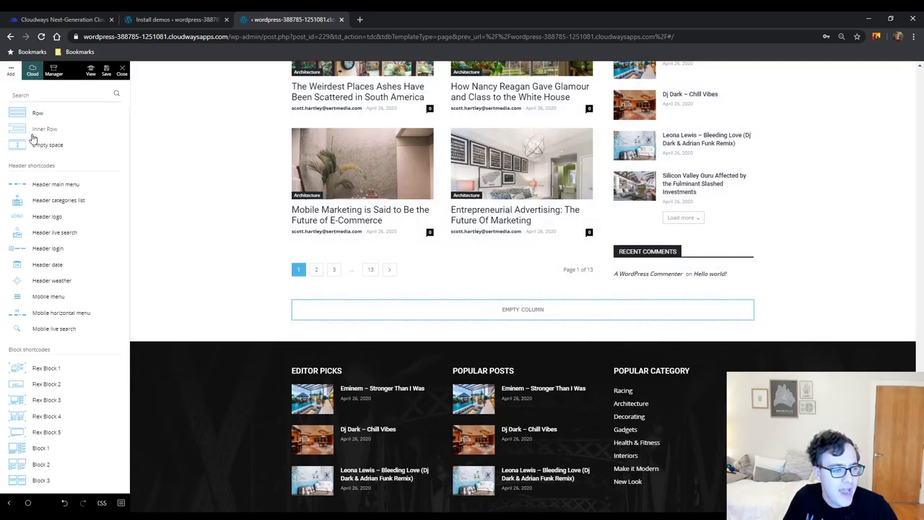
scroll(54, 198, "down", 2)
left_click_drag(61, 255, 488, 322)
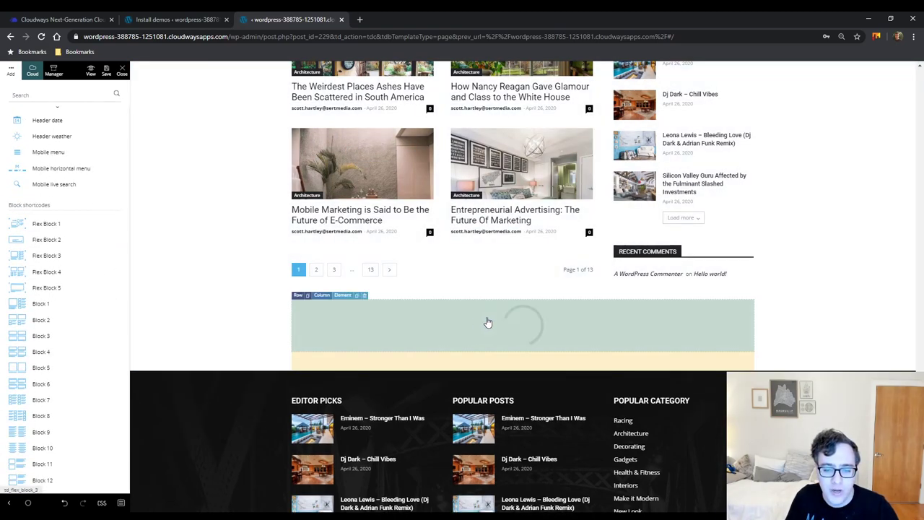
scroll(405, 310, "down", 4)
scroll(349, 307, "up", 2)
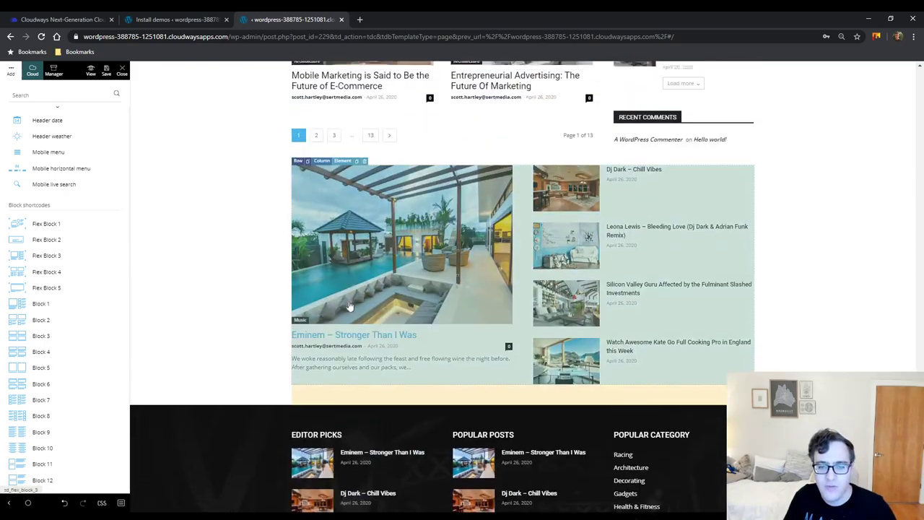
scroll(348, 307, "up", 1)
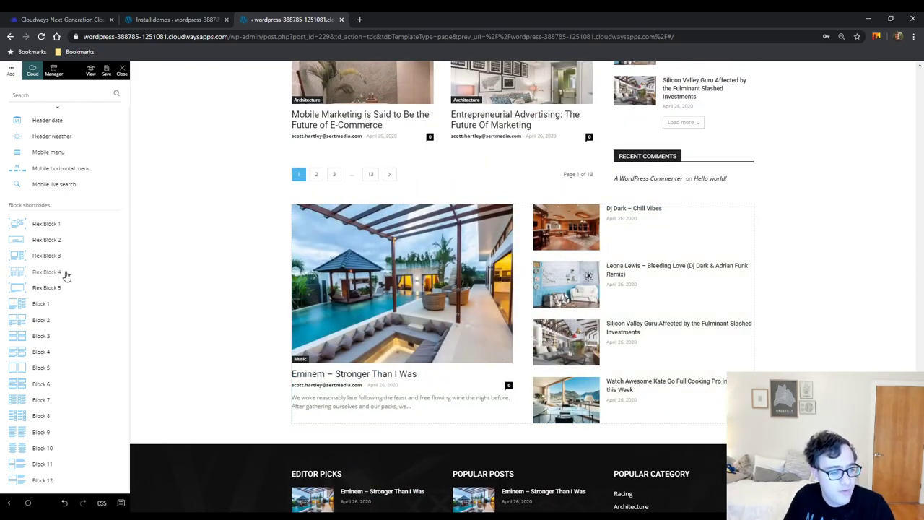
Place a Block 8 element above the Flex Block 3, and move it beneath the Latest Articles pagination.
scroll(62, 263, "down", 5)
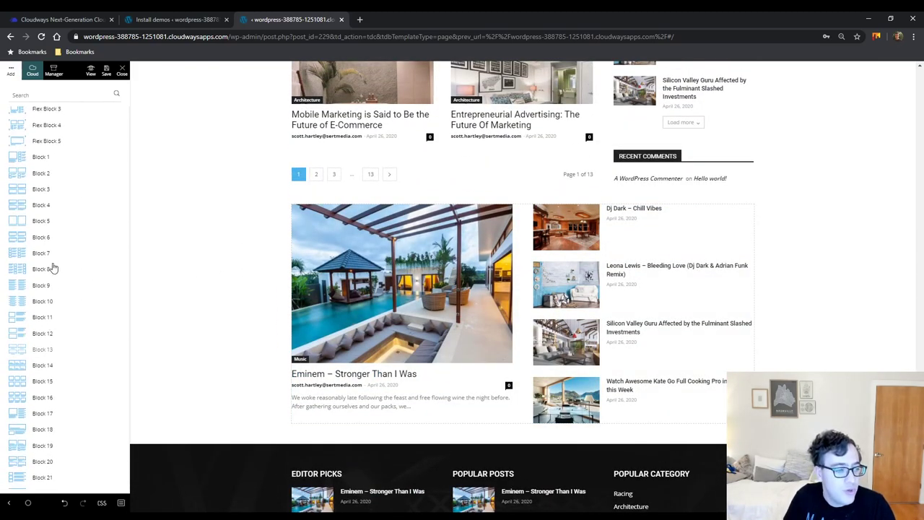
left_click_drag(48, 274, 411, 280)
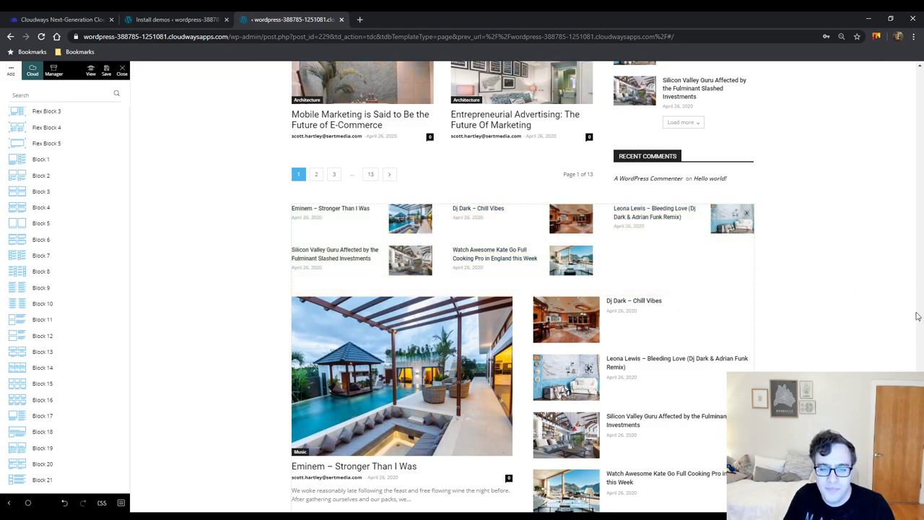
left_click(655, 224)
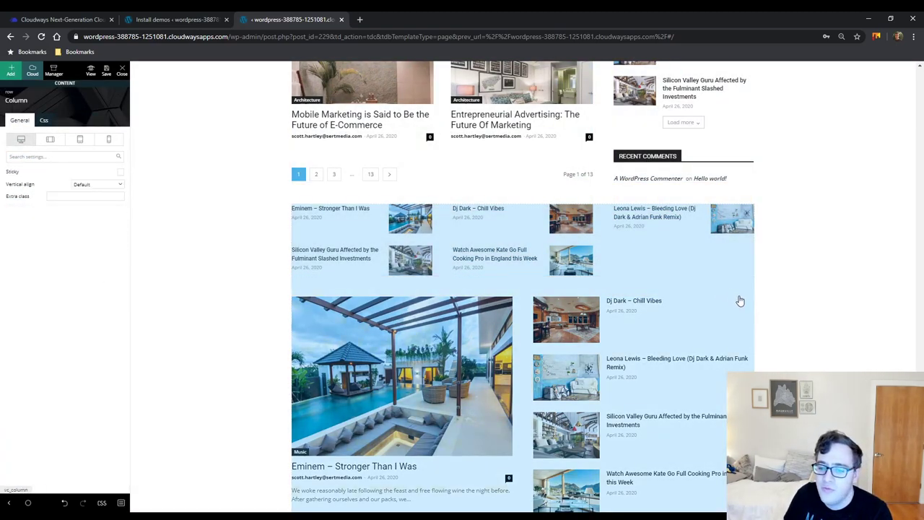
left_click(455, 233)
left_click_drag(455, 233, 416, 175)
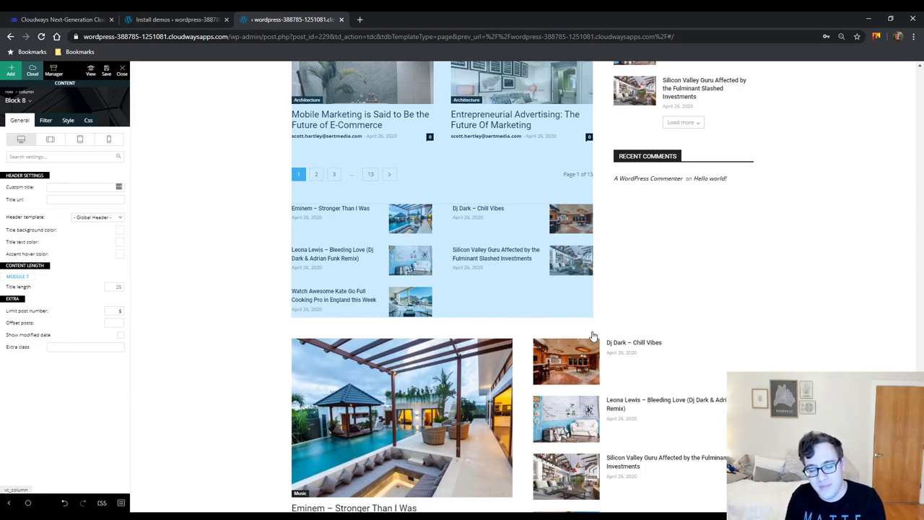
Open the Newspaper theme panel's header settings and close the home page's composer tab.
scroll(592, 335, "up", 15)
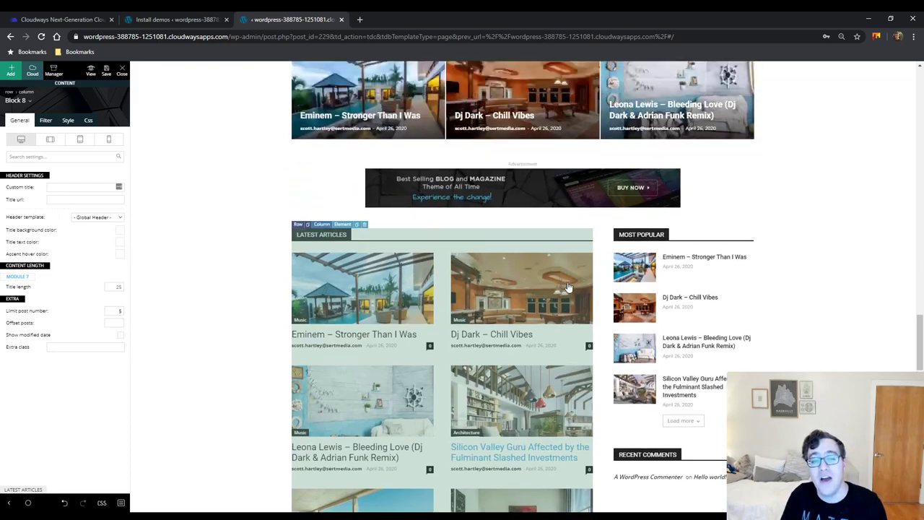
scroll(567, 286, "up", 10)
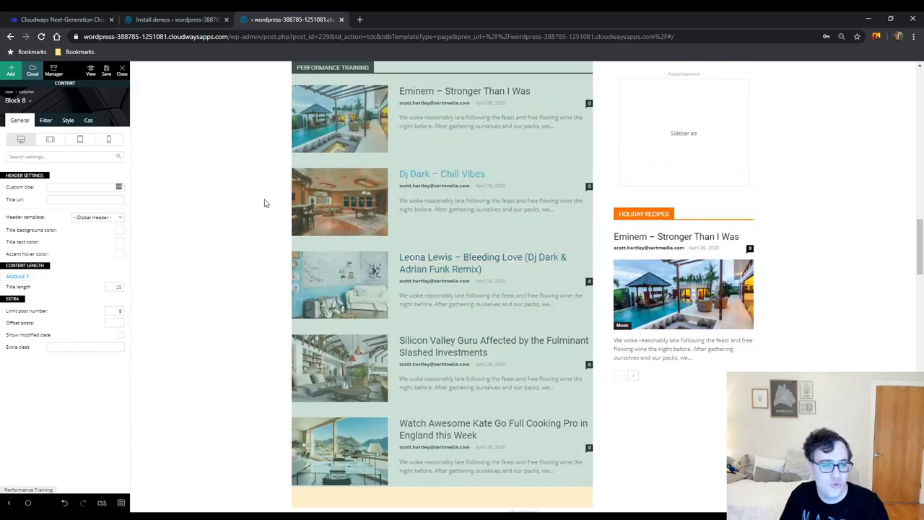
left_click(211, 16)
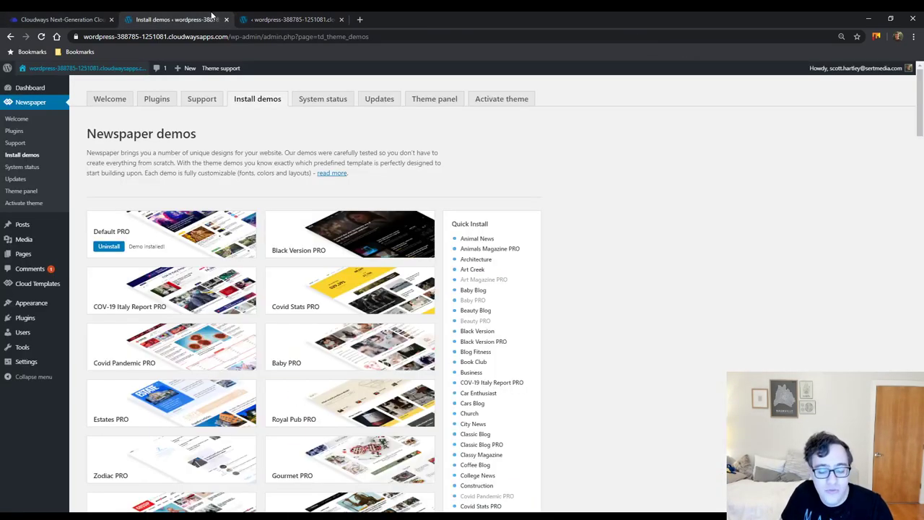
left_click(419, 96)
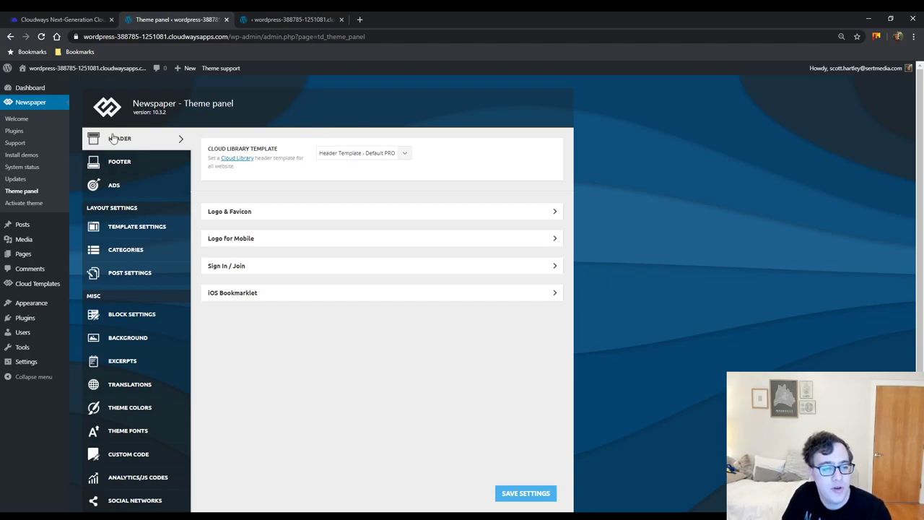
left_click(267, 19)
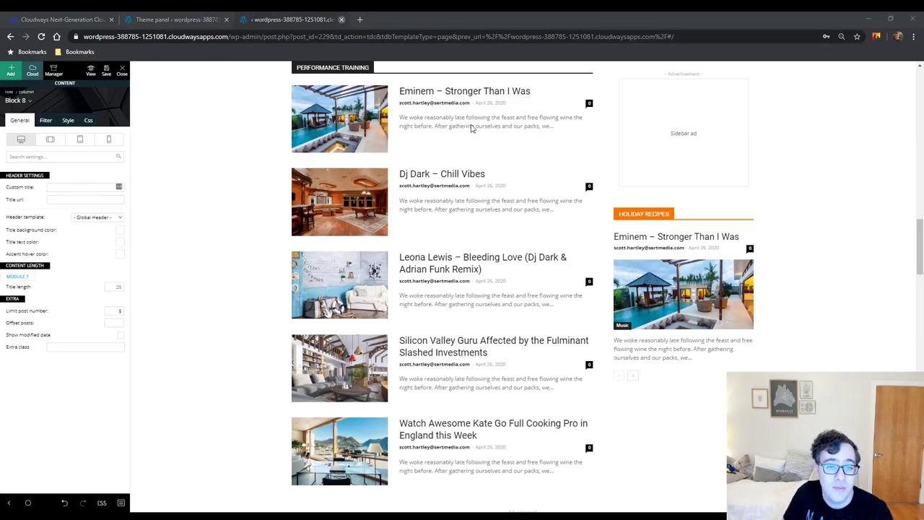
key("ctrl+w")
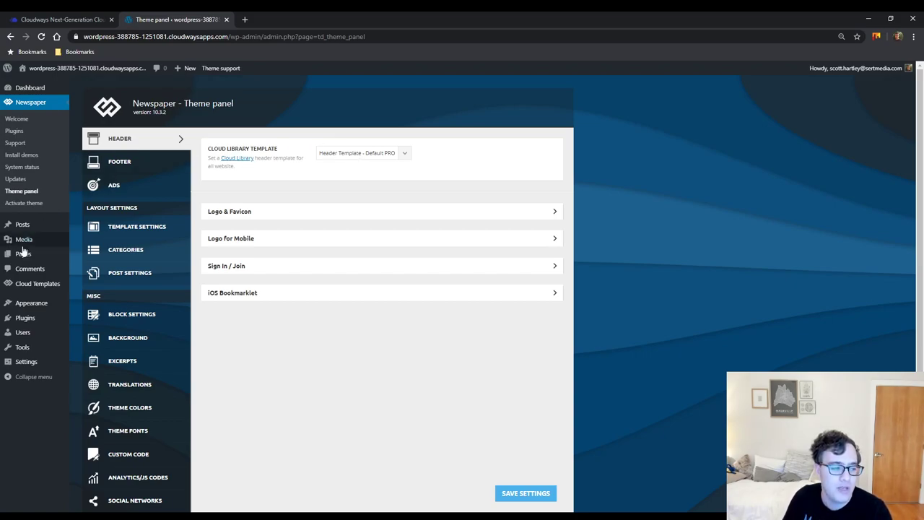
Open the Cloud Templates list in a separate tab and bring up Header Template – Default PRO in tagDiv Composer.
middle_click(35, 287)
left_click_drag(278, 19, 181, 14)
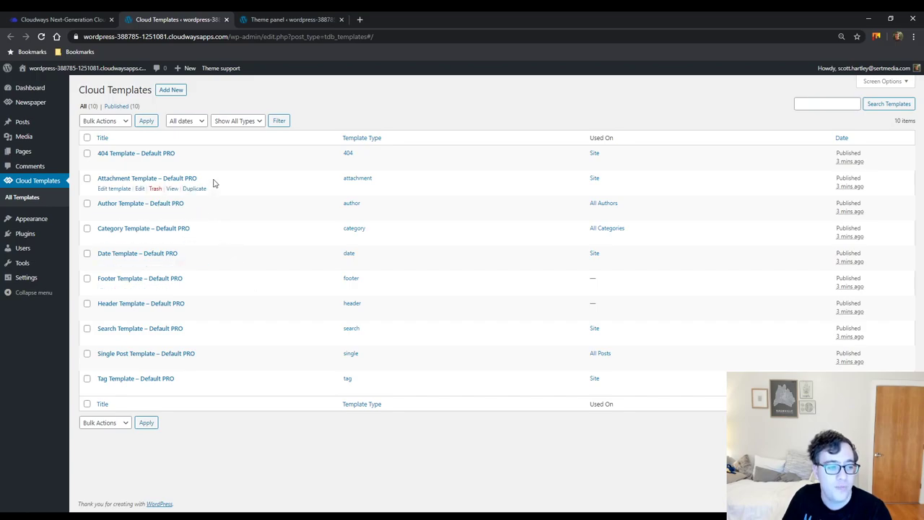
middle_click(172, 315)
left_click(311, 16)
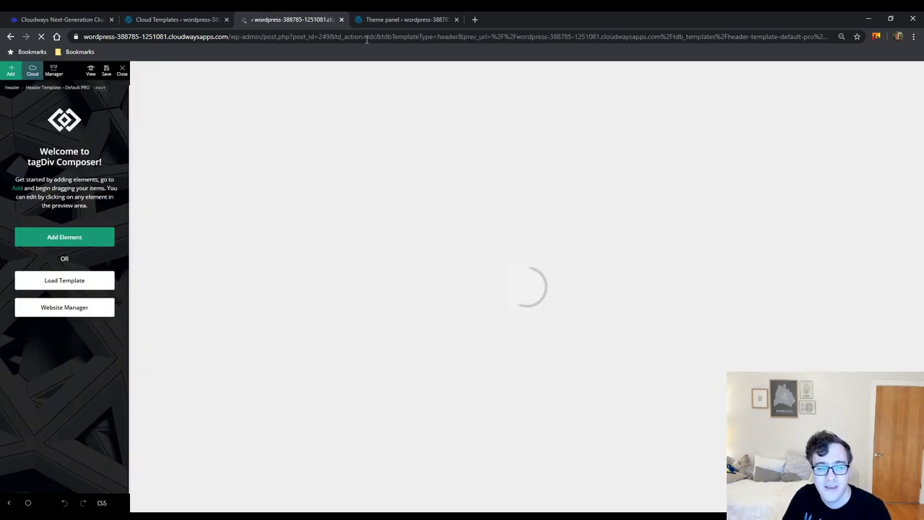
Set the theme panel's header Cloud Library template to No Template, review the built-in header styles, and return to the header template in the composer.
left_click(380, 18)
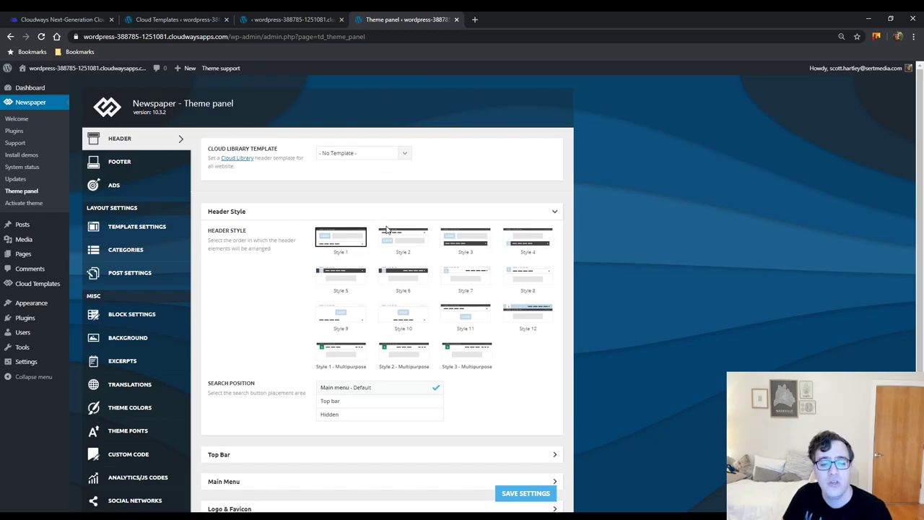
scroll(386, 229, "down", 2)
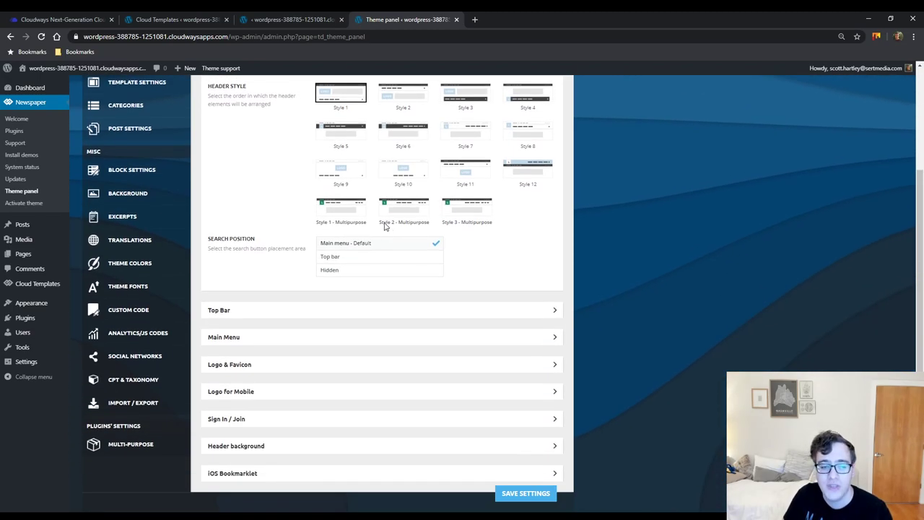
scroll(390, 213, "up", 2)
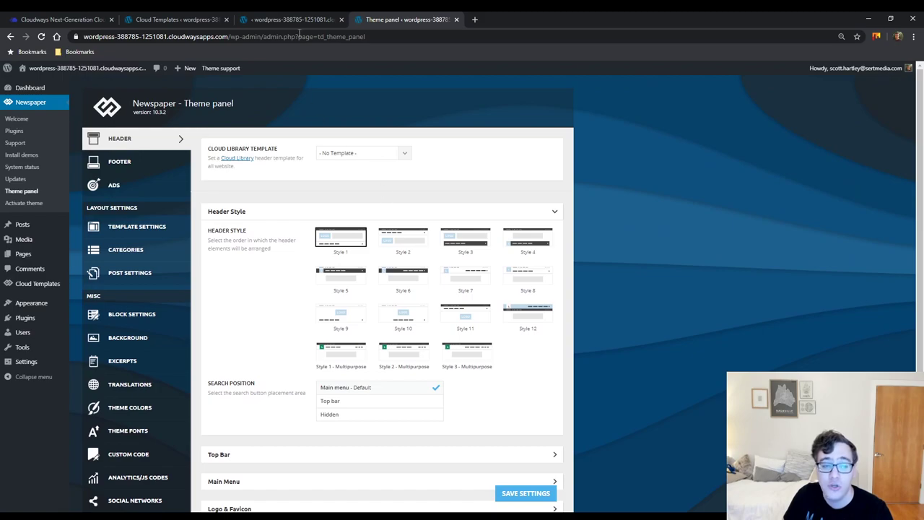
left_click(288, 19)
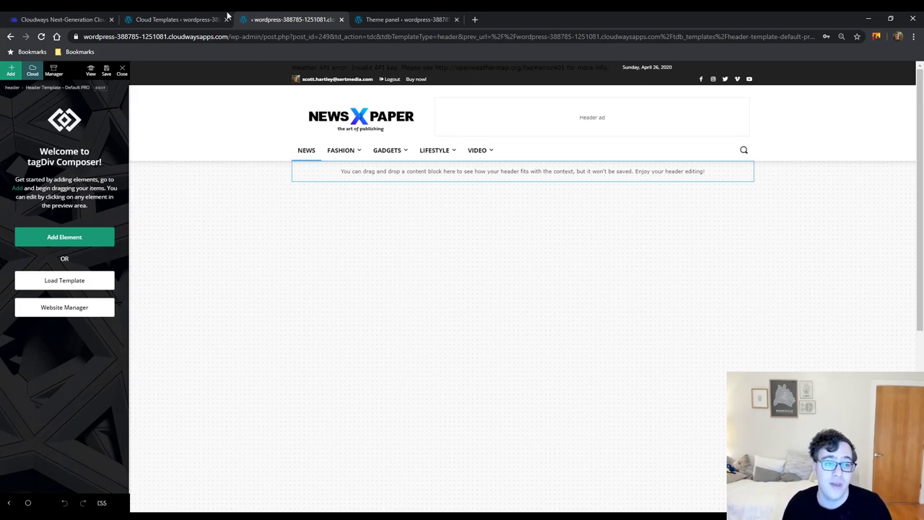
Start adding a new cloud template and browse the pre-designed Headers in the tagDiv Cloud Library.
left_click(193, 19)
left_click(172, 89)
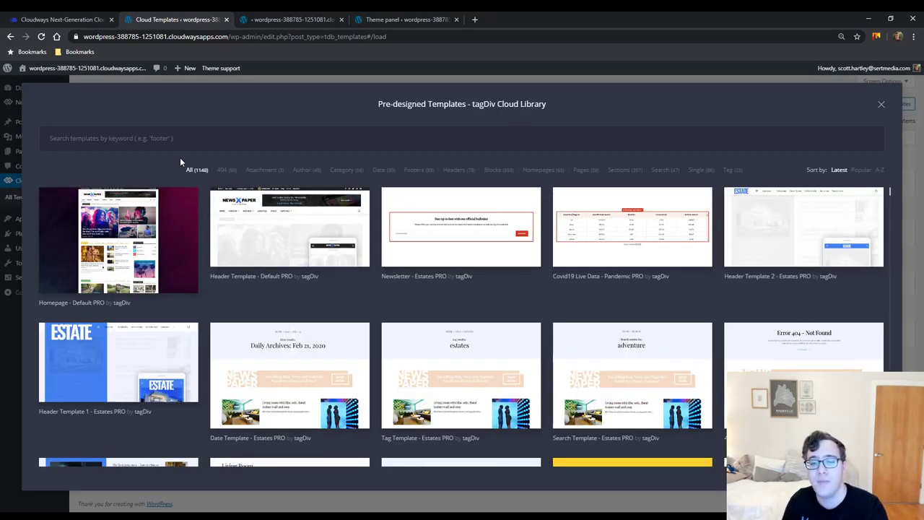
left_click(454, 170)
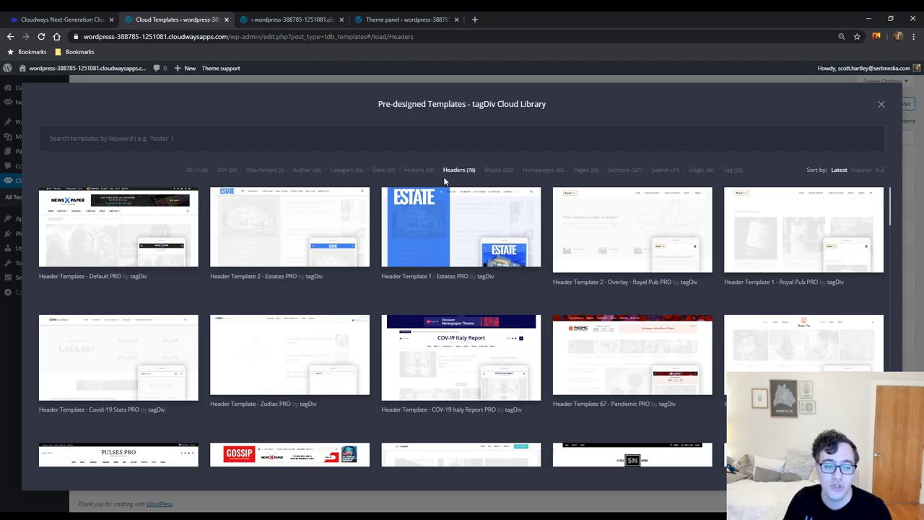
scroll(374, 229, "down", 2)
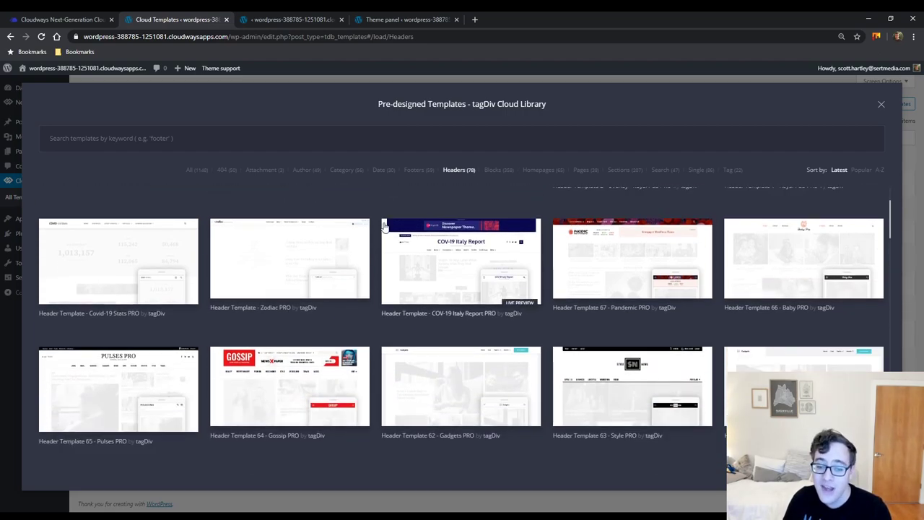
scroll(385, 226, "down", 2)
scroll(387, 231, "up", 2)
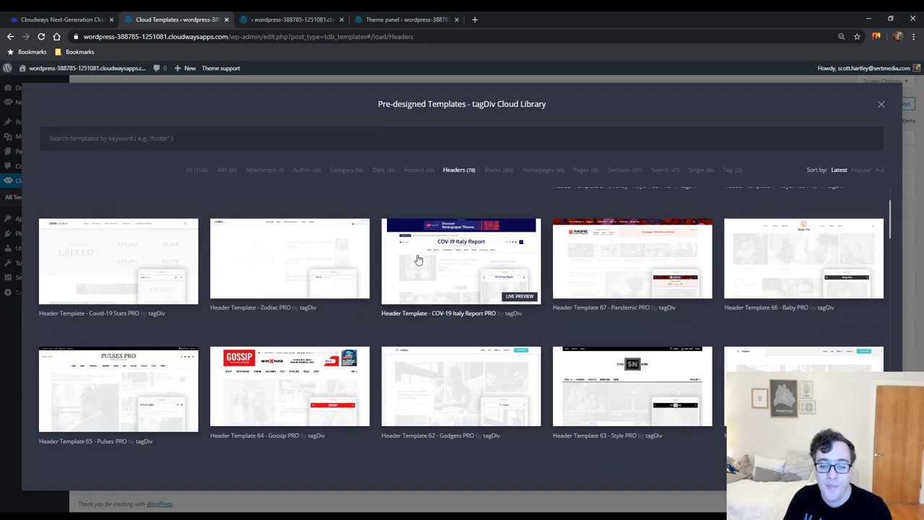
scroll(363, 262, "down", 2)
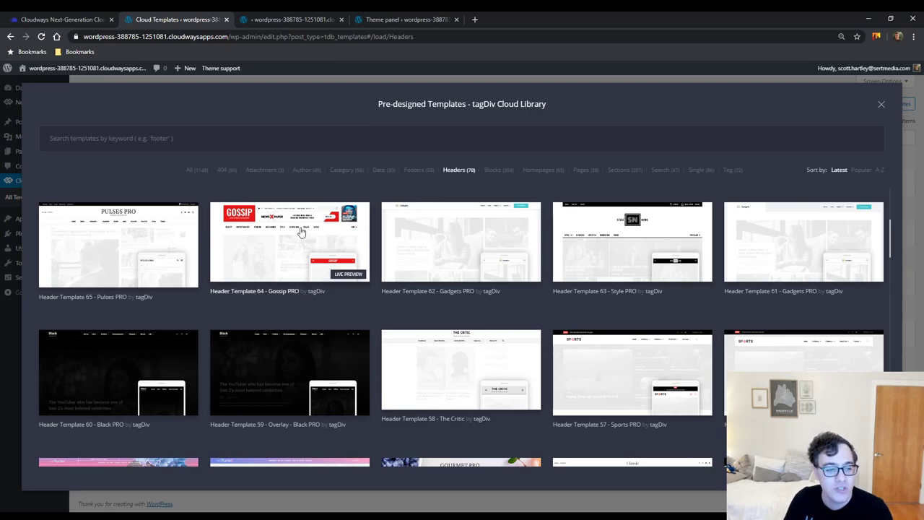
View the details of Header Template 64 - Gossip PRO and proceed to the theme activation page.
left_click(358, 279)
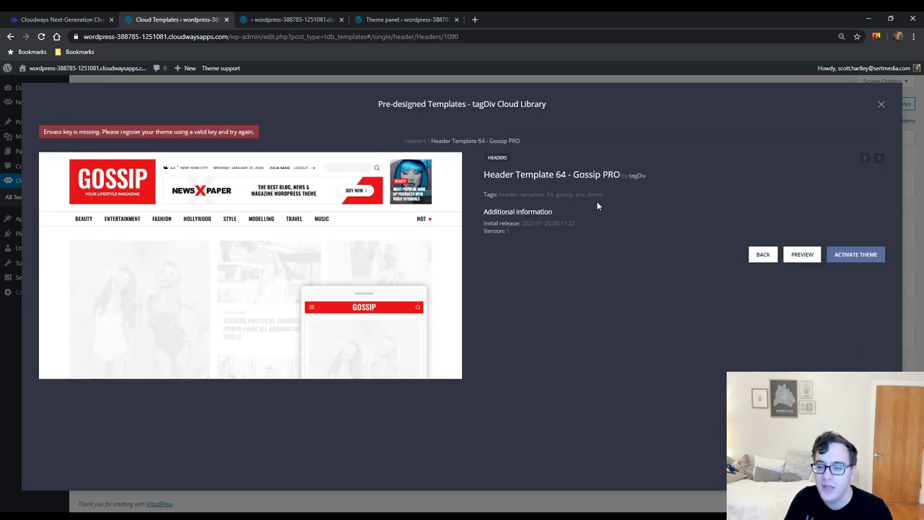
left_click(855, 255)
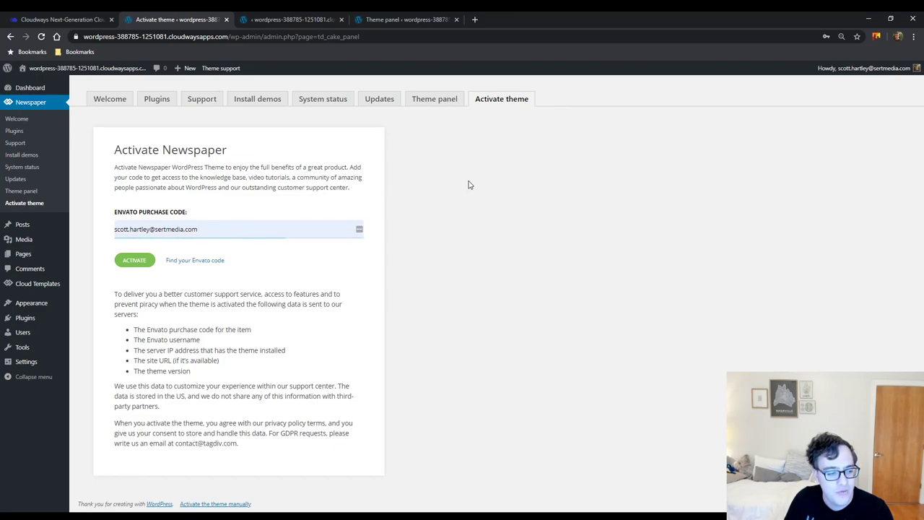
left_click(289, 19)
left_click(101, 19)
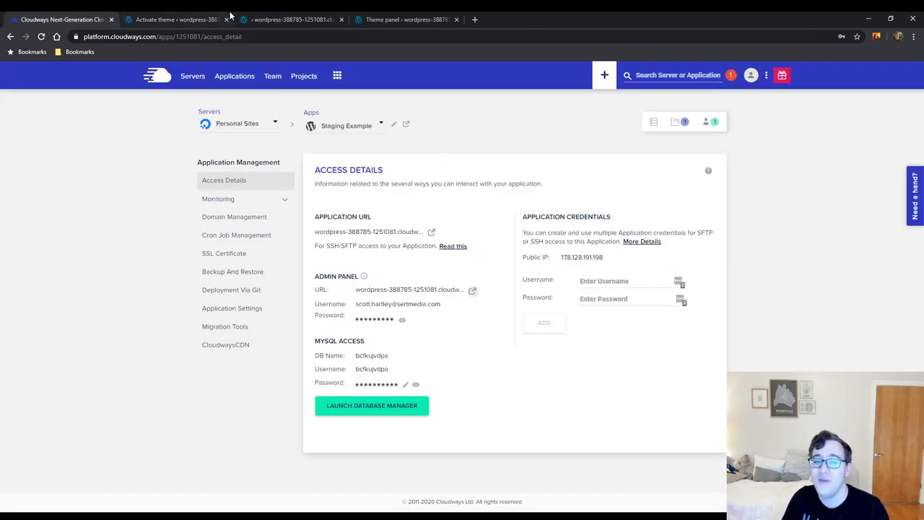
left_click(273, 17)
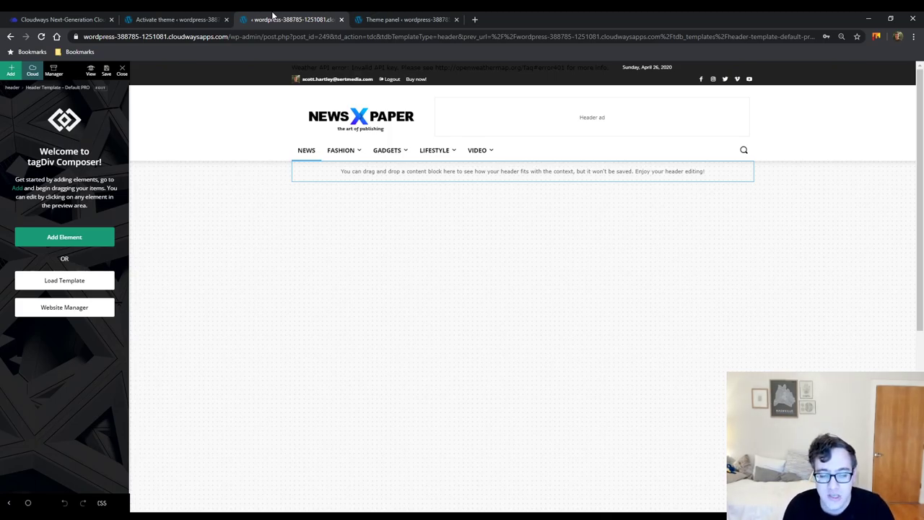
Review the header style options in the theme panel, and set the Cloud Library template to Header Template - Default PRO.
left_click(361, 18)
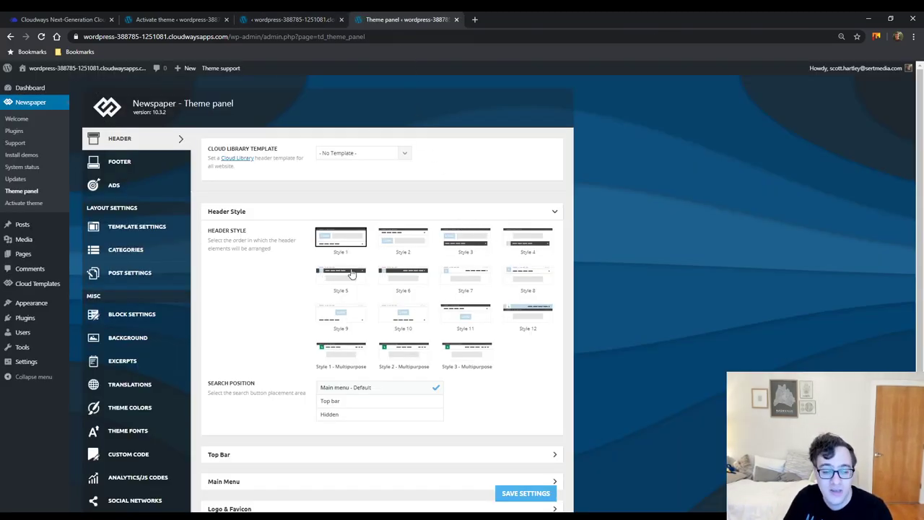
scroll(445, 270, "down", 2)
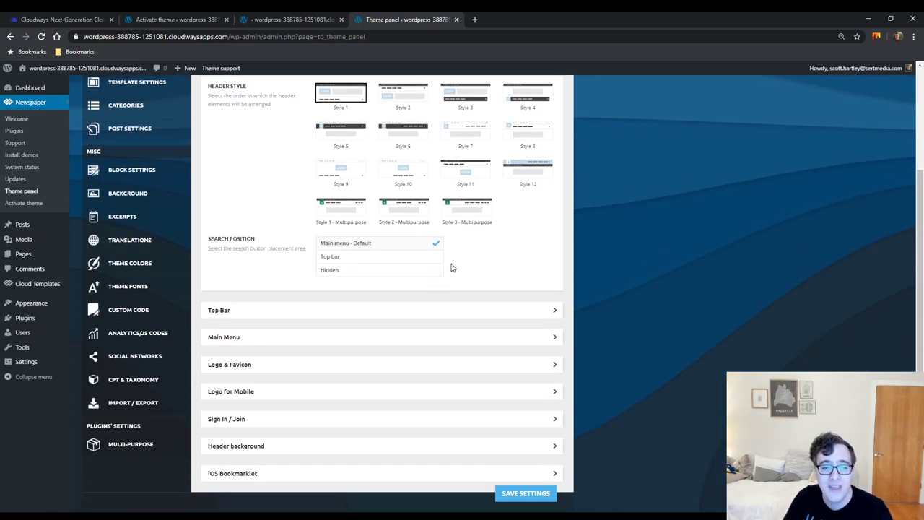
scroll(451, 267, "up", 1)
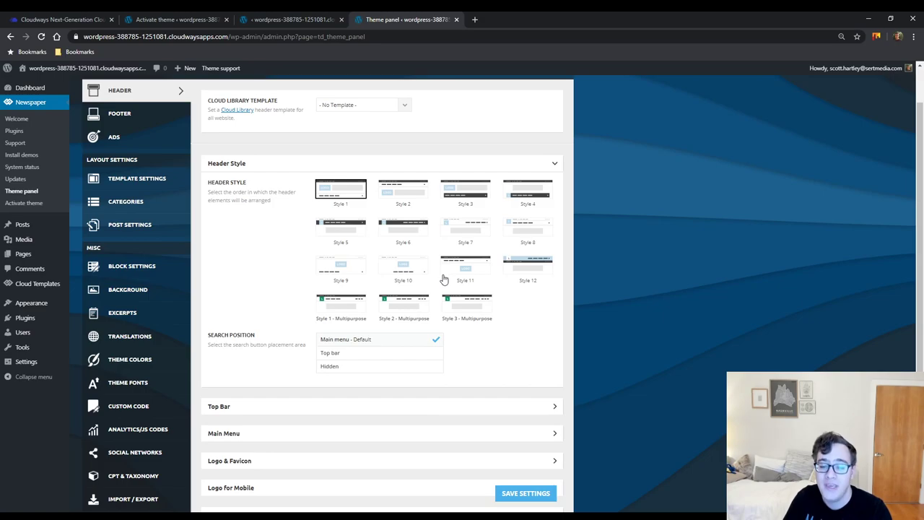
scroll(443, 279, "down", 1)
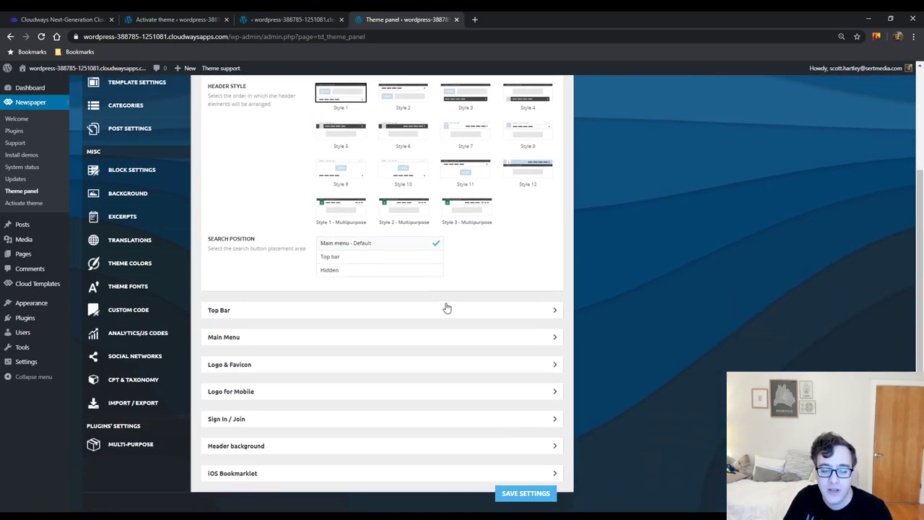
scroll(449, 287, "up", 2)
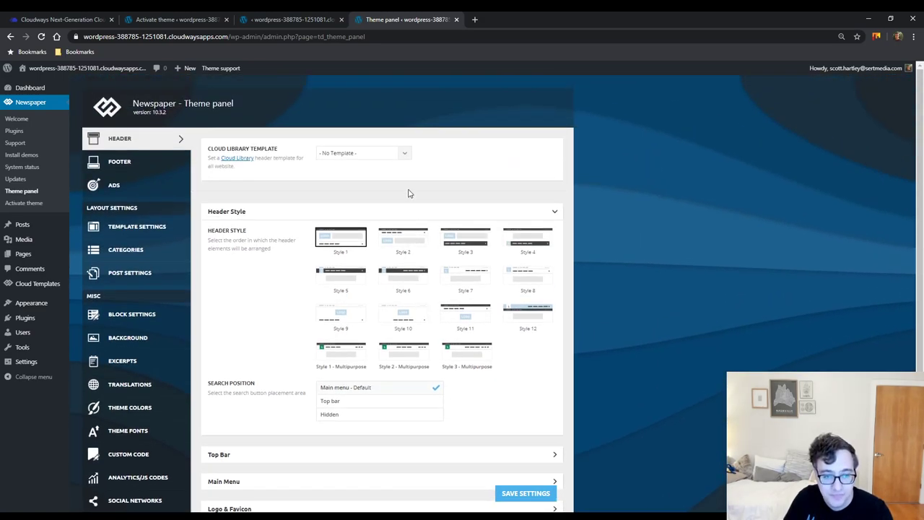
left_click(353, 174)
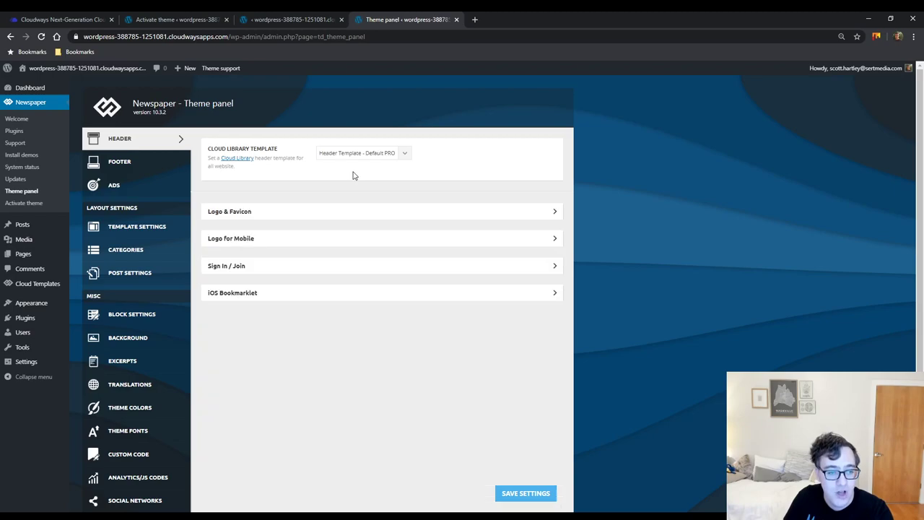
Examine the theme panel's Logo & Favicon options and the Logo for Mobile options.
left_click(323, 218)
scroll(345, 231, "down", 4)
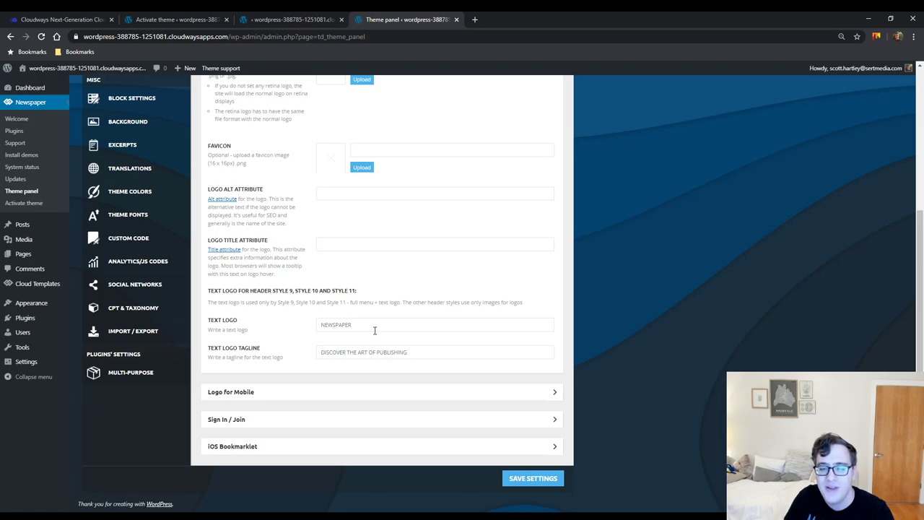
scroll(374, 331, "up", 2)
scroll(371, 329, "up", 1)
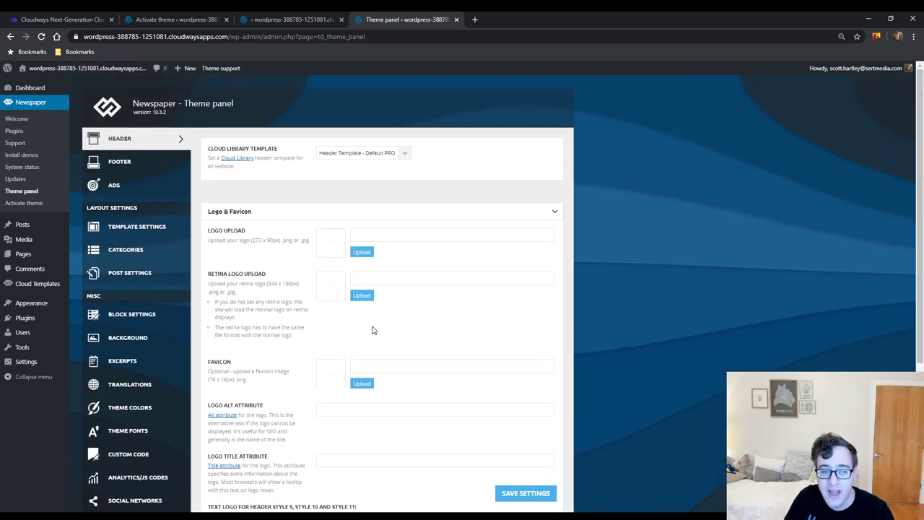
left_click(296, 213)
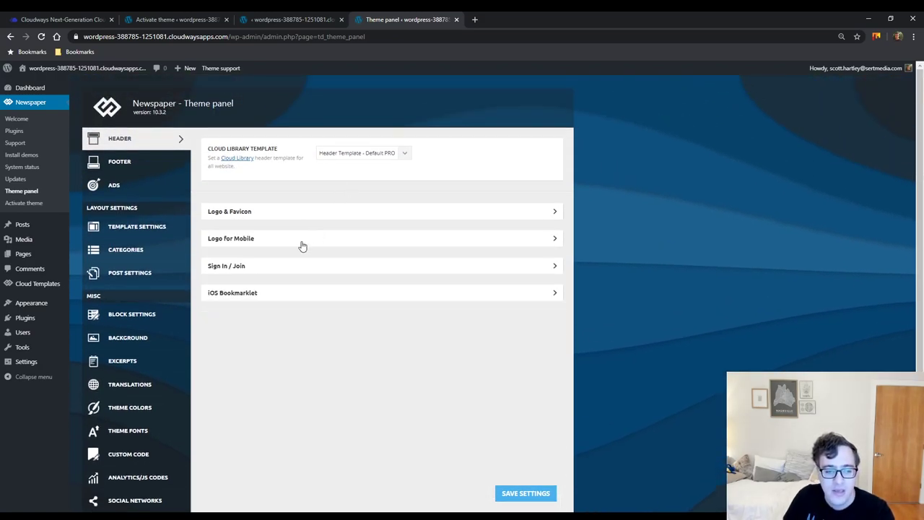
left_click(303, 245)
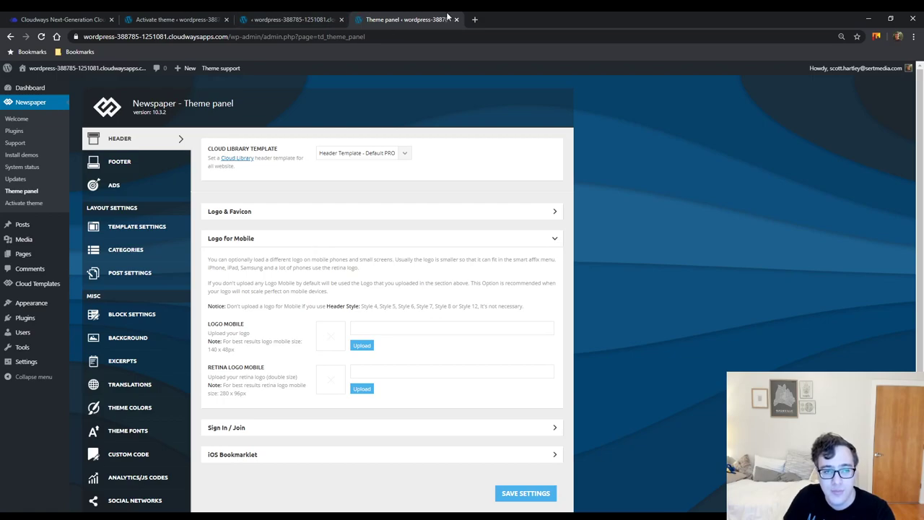
Open the site's home page in a new tab and preview it in device emulation as a Moto G4 at 100% zoom.
middle_click(99, 68)
left_click(521, 17)
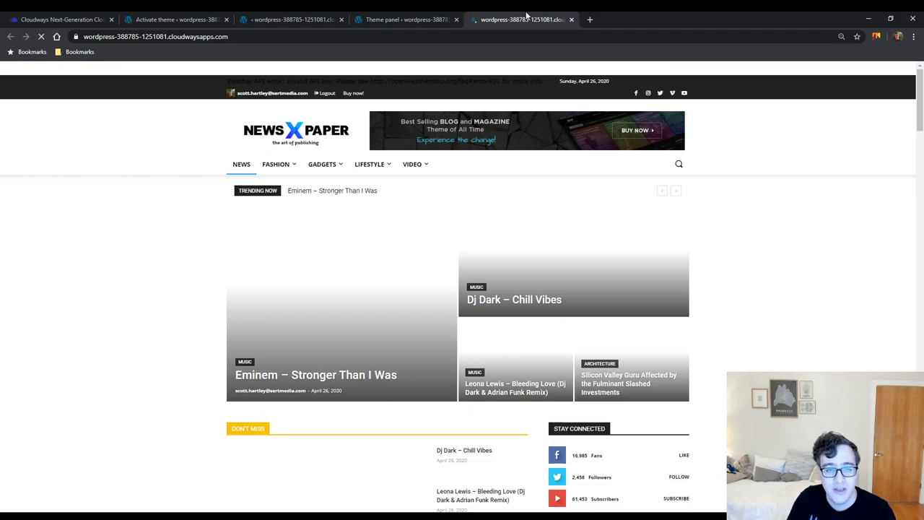
key("ctrl+shift+i")
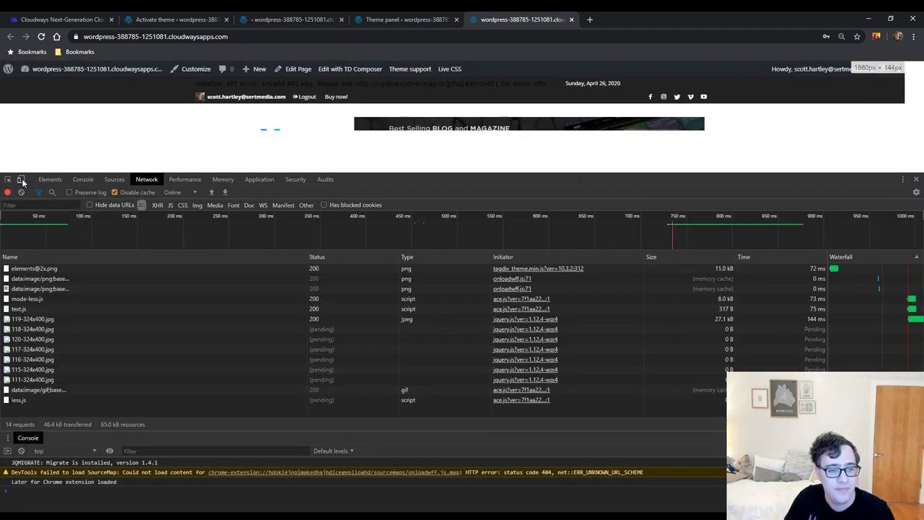
left_click(411, 67)
left_click(417, 108)
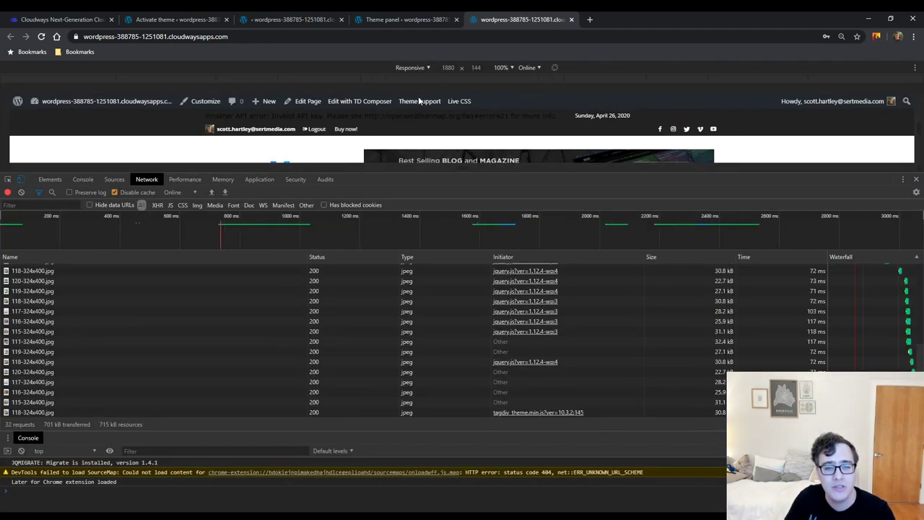
left_click_drag(573, 178, 573, 229)
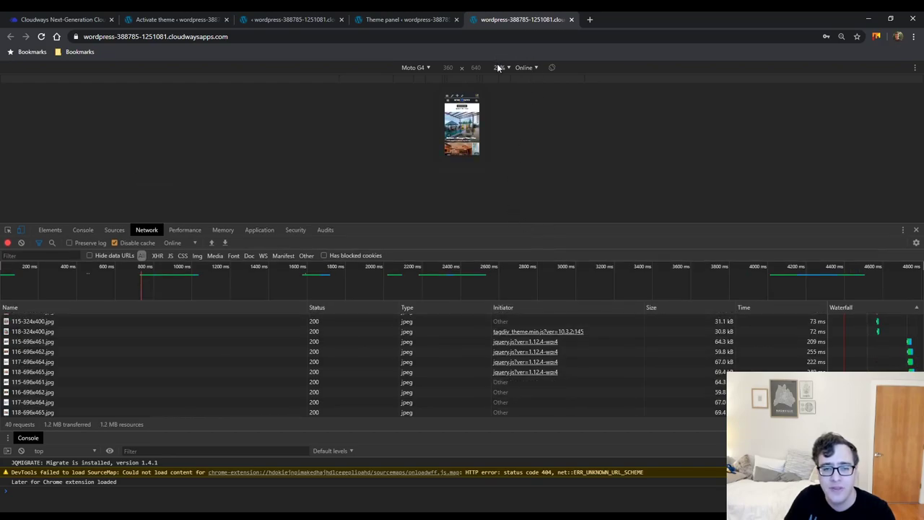
left_click(499, 67)
left_click(514, 108)
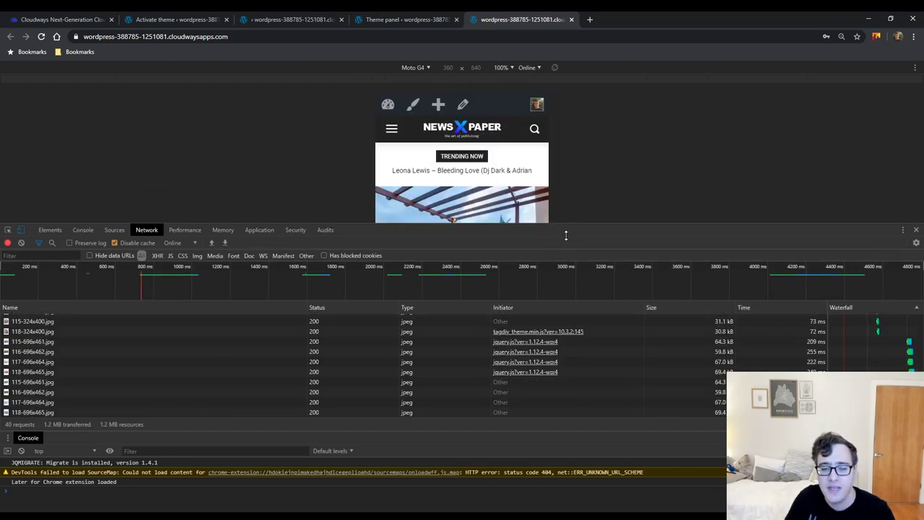
left_click_drag(567, 227, 511, 394)
Check the mobile navigation menu and the search overlay in the Moto G4 preview, closing each one.
left_click(391, 129)
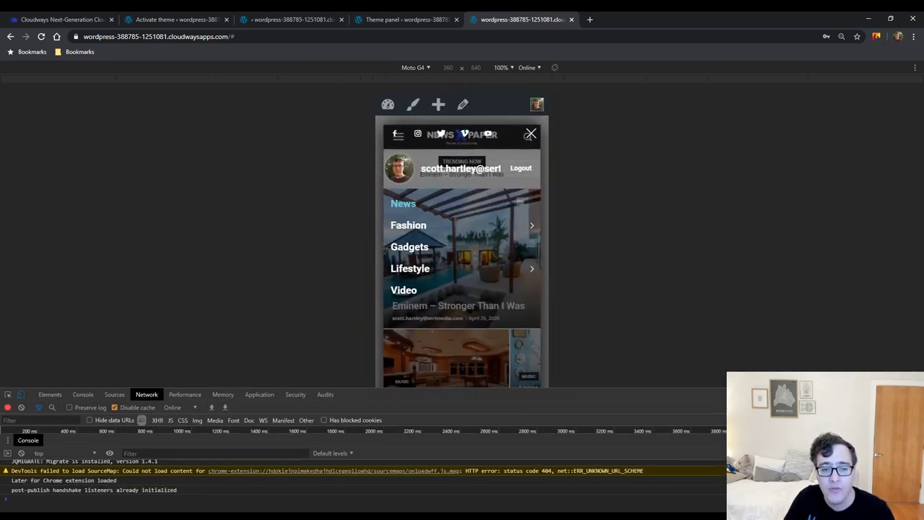
left_click(529, 137)
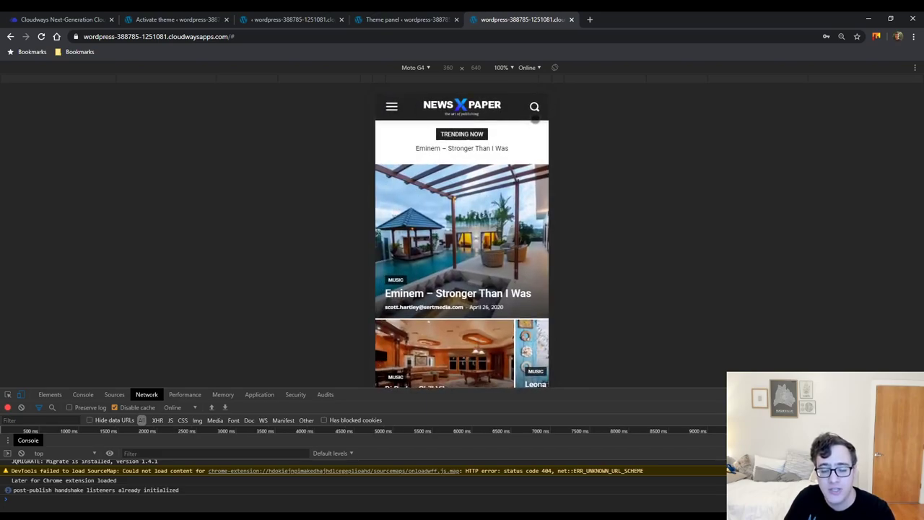
left_click(534, 108)
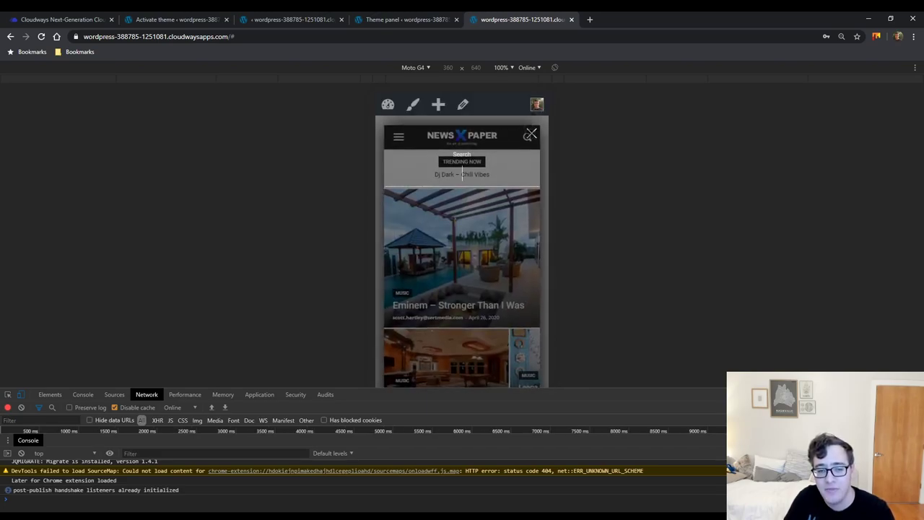
left_click(530, 134)
Examine the Sign In / Join options in the theme panel's header settings.
left_click(408, 20)
scroll(314, 325, "down", 3)
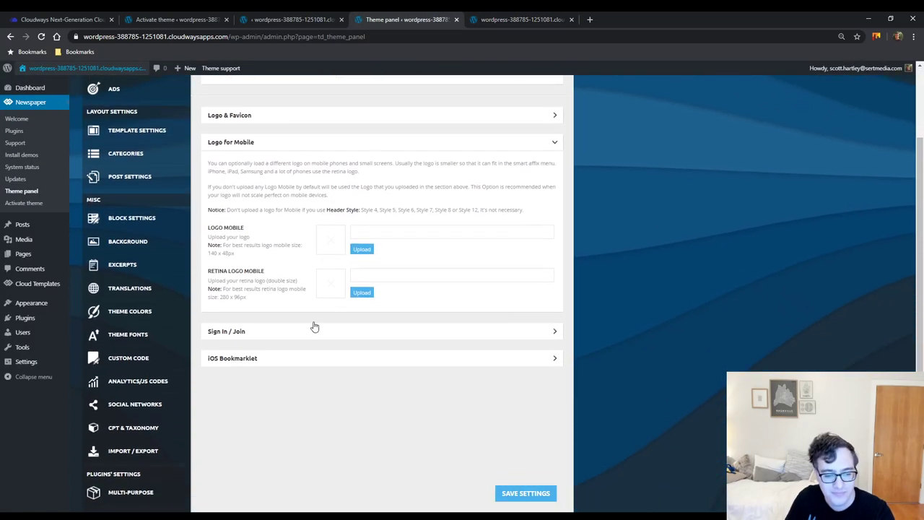
left_click(275, 333)
scroll(308, 318, "down", 1)
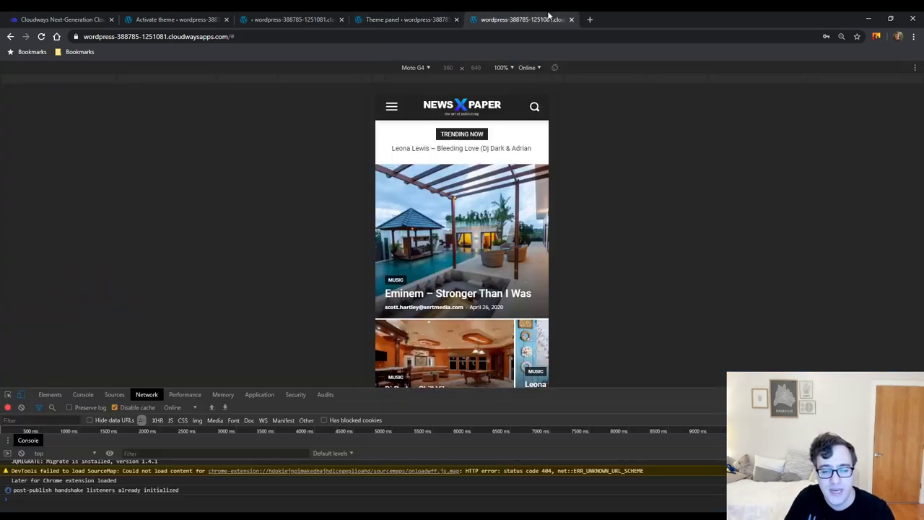
Close the developer tools on the site's home page and return to the theme panel.
left_click(550, 20)
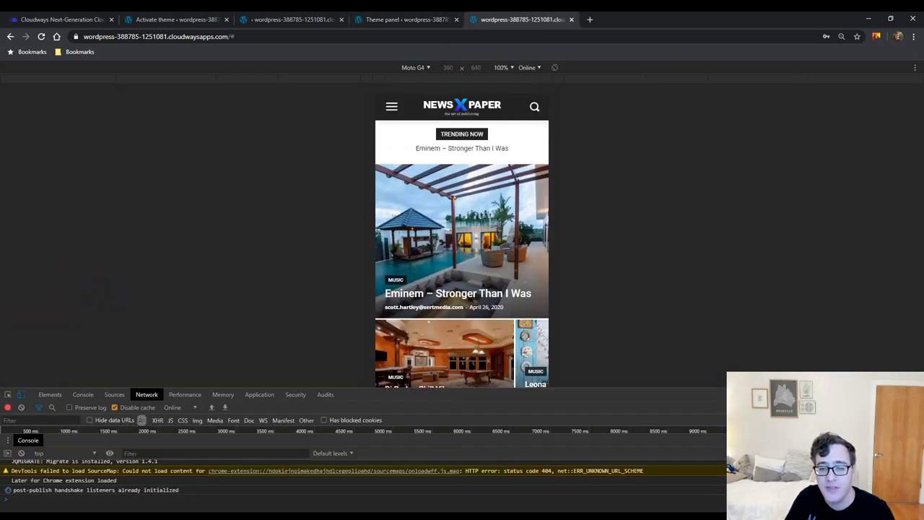
key("F12")
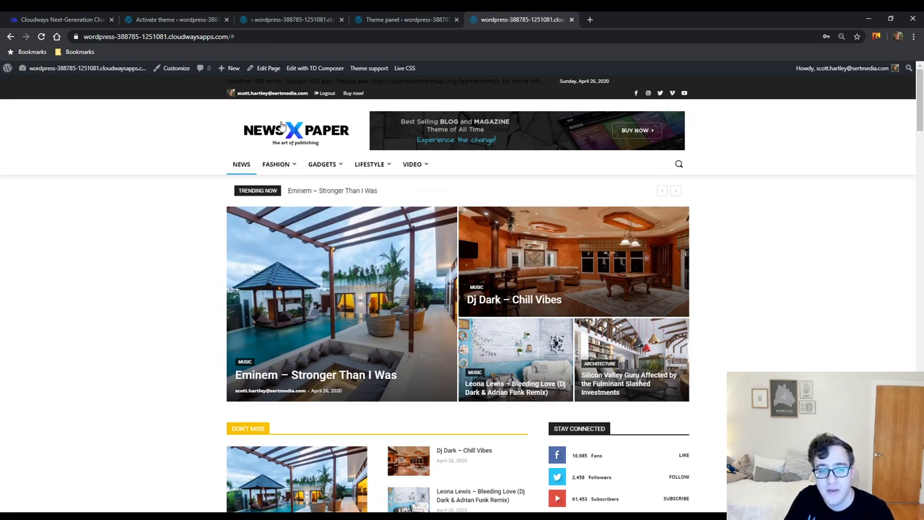
left_click(404, 20)
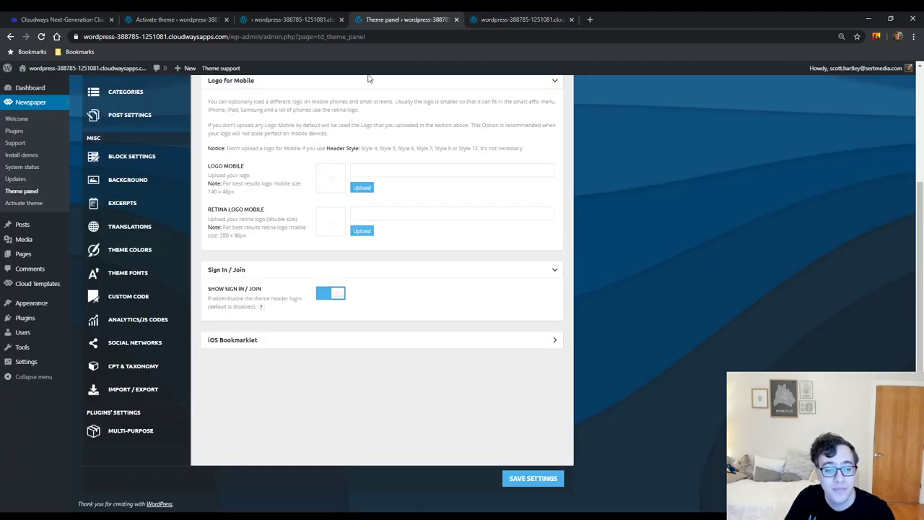
Examine the iOS Bookmarklet icon upload options in the theme panel's header settings.
left_click(290, 340)
scroll(289, 332, "down", 2)
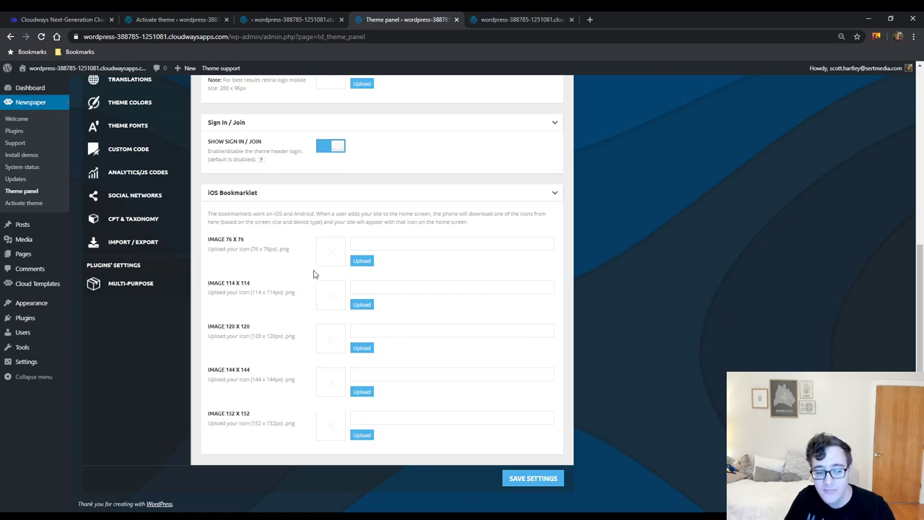
scroll(318, 249, "up", 2)
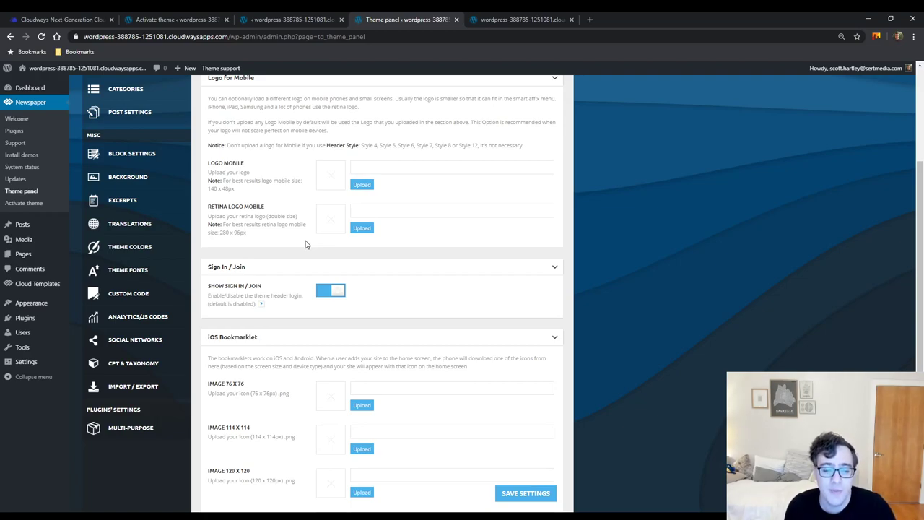
scroll(304, 244, "up", 1)
scroll(318, 281, "down", 3)
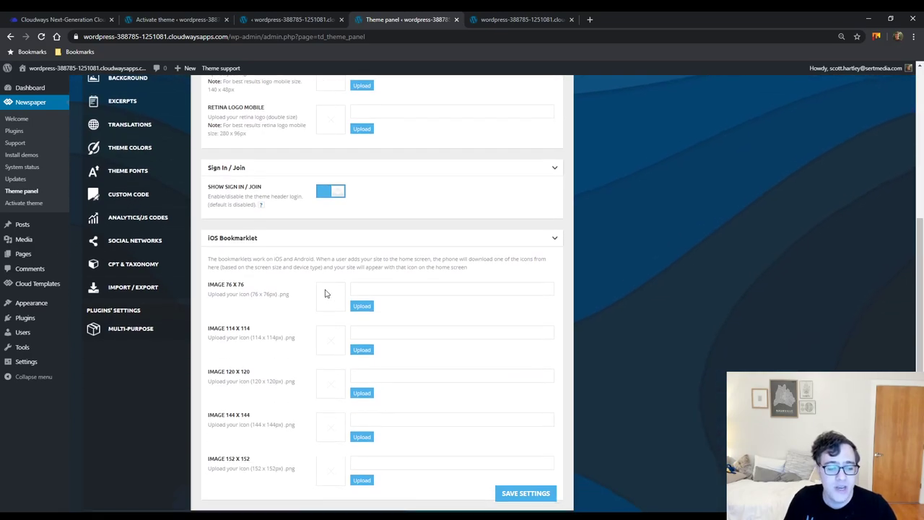
scroll(173, 224, "up", 3)
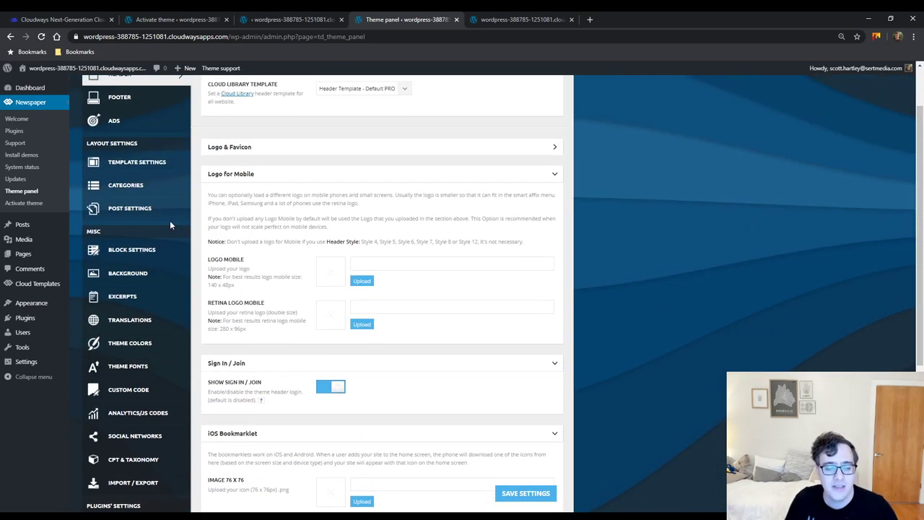
Set the footer's Cloud Library template to No Template and review the footer settings and template styles.
left_click(123, 98)
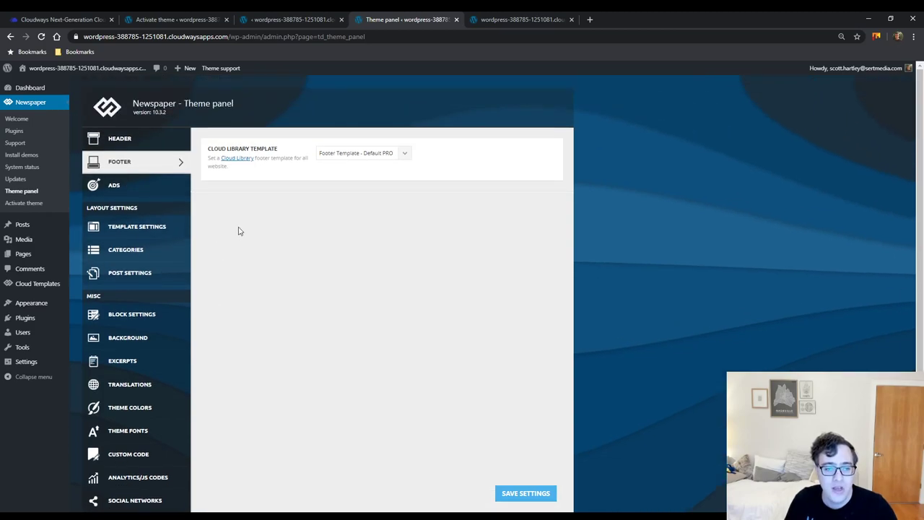
left_click(353, 164)
scroll(332, 223, "down", 3)
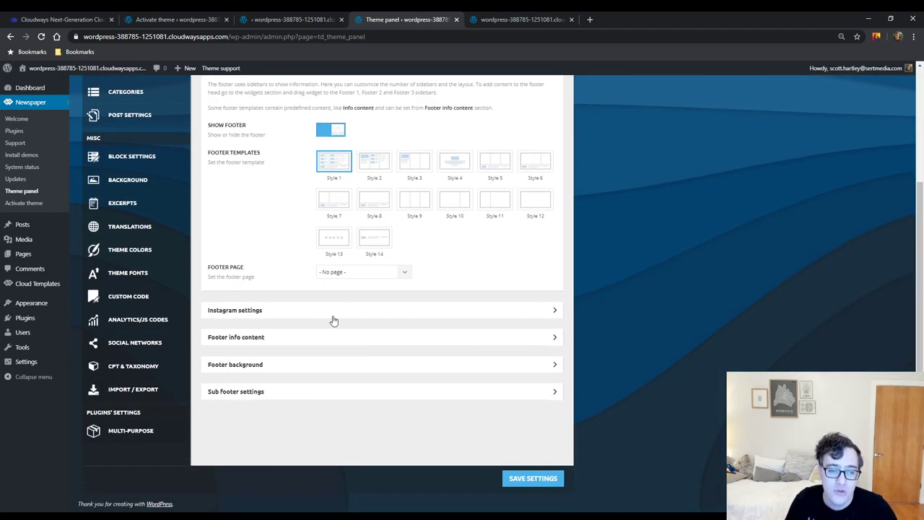
scroll(335, 301, "up", 2)
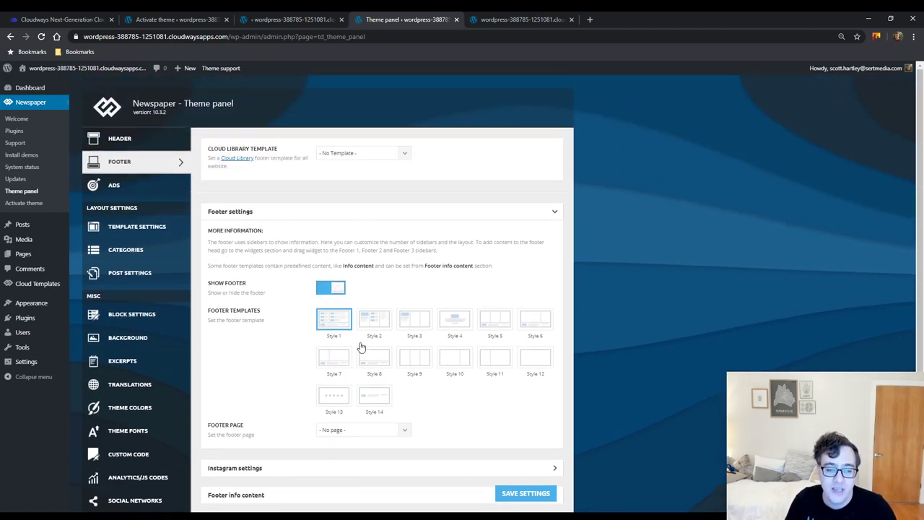
Compare the footer on the site's home page with the footer template styles in the theme panel.
left_click(520, 19)
scroll(144, 425, "down", 15)
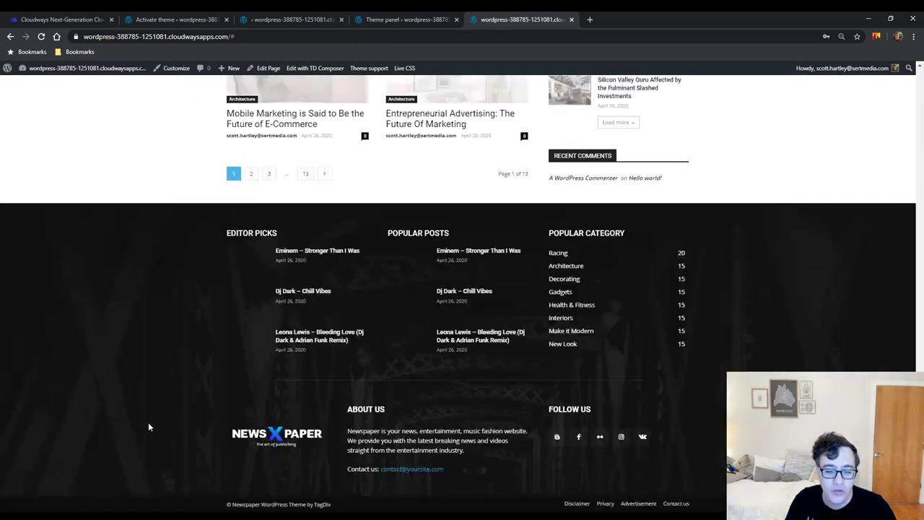
left_click(412, 15)
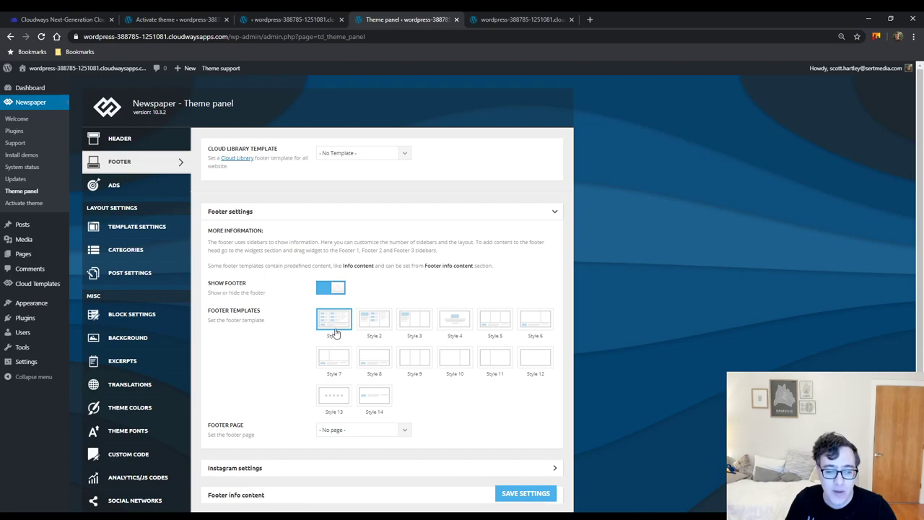
left_click(485, 15)
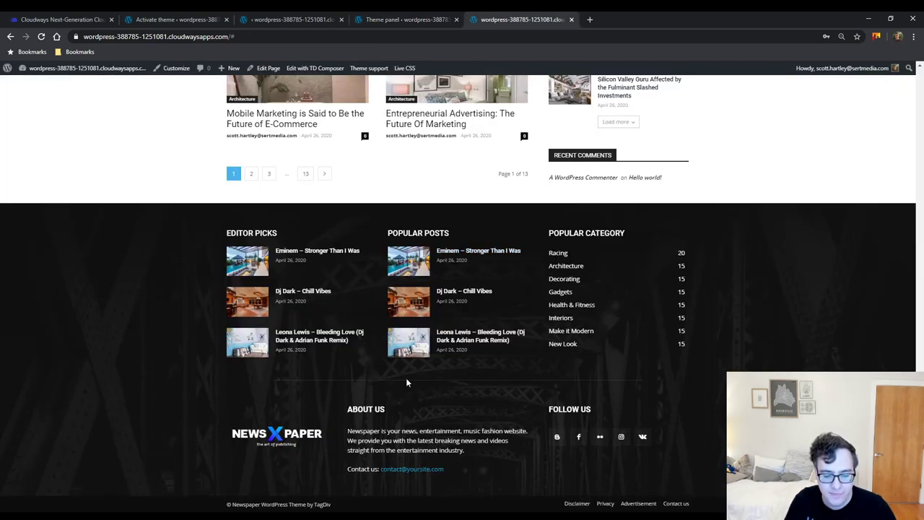
Examine the footer's Instagram settings and look at the area above the footer on the home page.
left_click(379, 16)
scroll(287, 347, "down", 4)
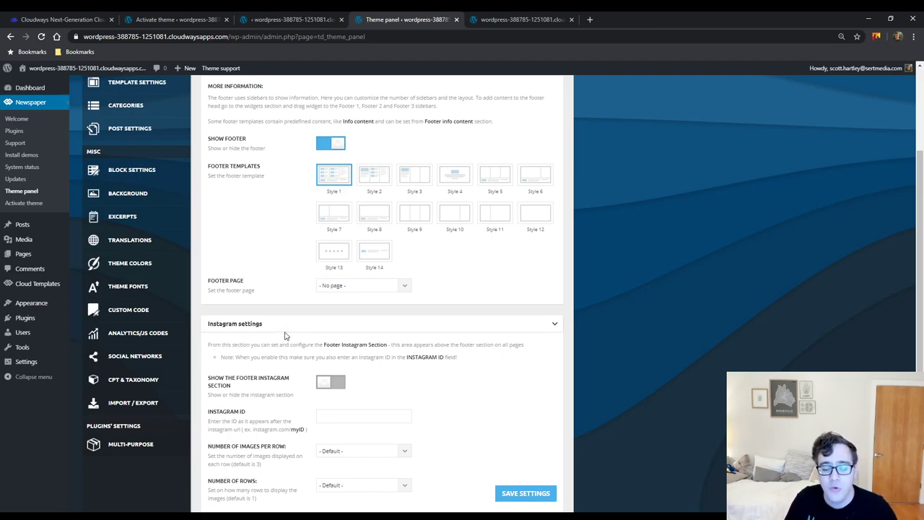
left_click(520, 20)
scroll(523, 271, "up", 3)
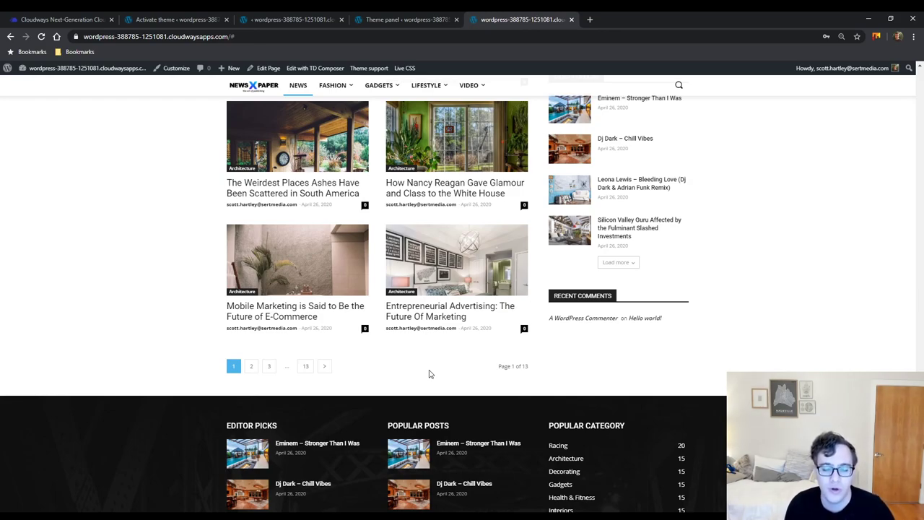
left_click(450, 26)
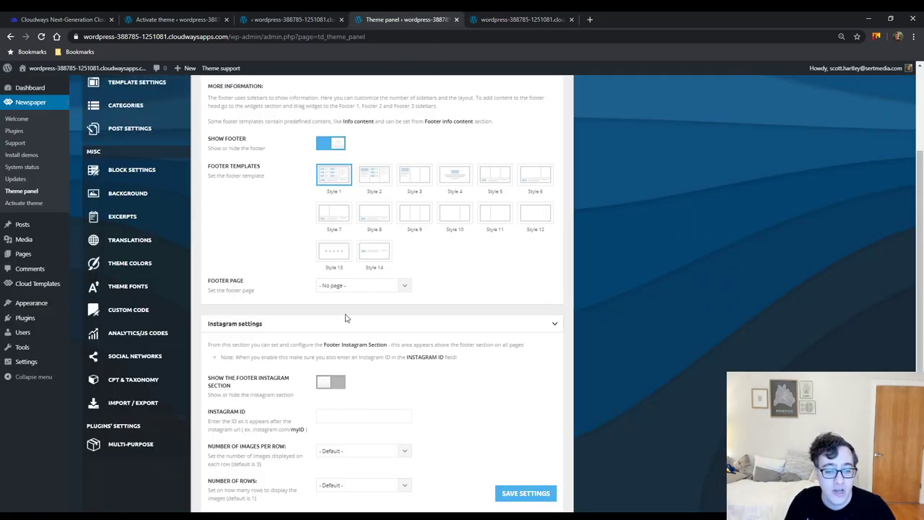
Examine the Footer info content options and compare them with the footer on the home page.
scroll(345, 314, "down", 2)
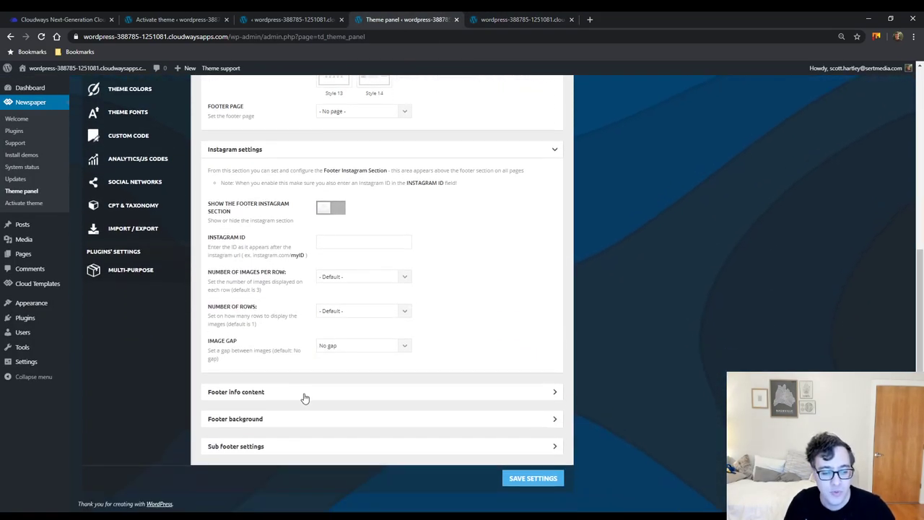
left_click(306, 396)
scroll(331, 306, "down", 3)
scroll(311, 310, "down", 3)
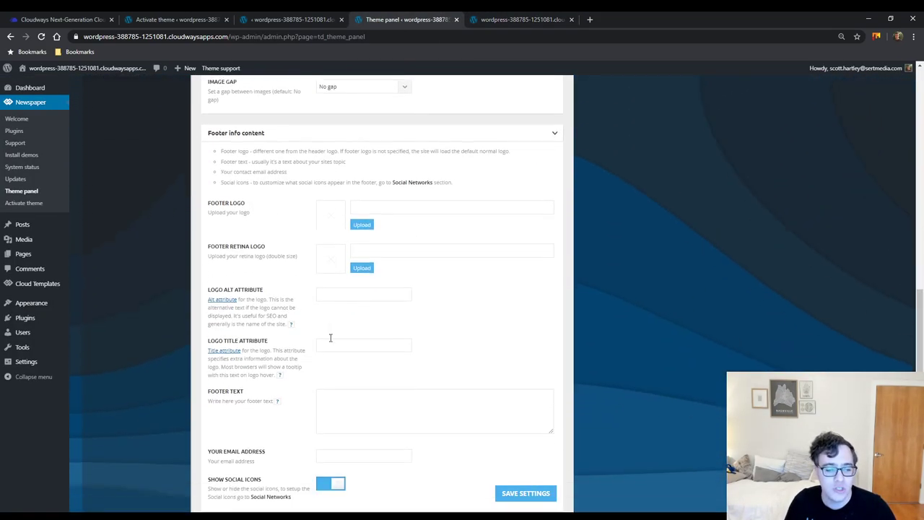
left_click(520, 20)
scroll(287, 431, "down", 3)
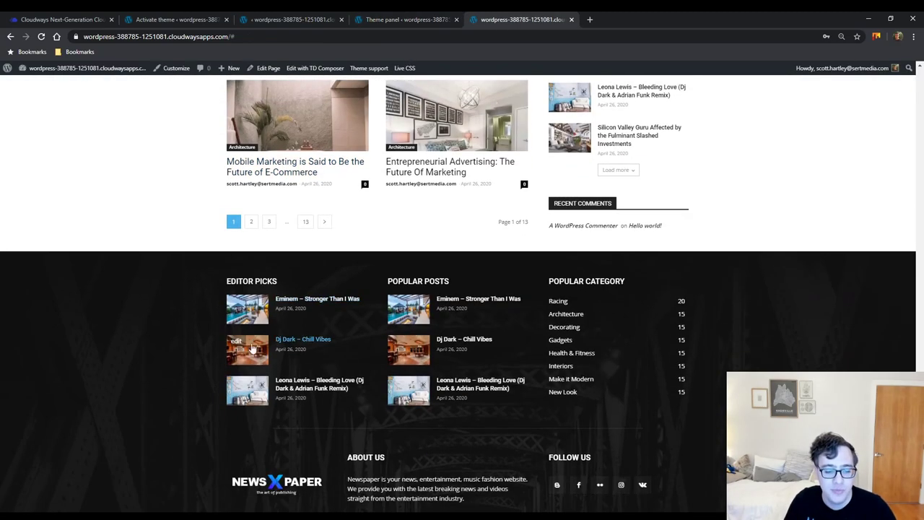
left_click(420, 19)
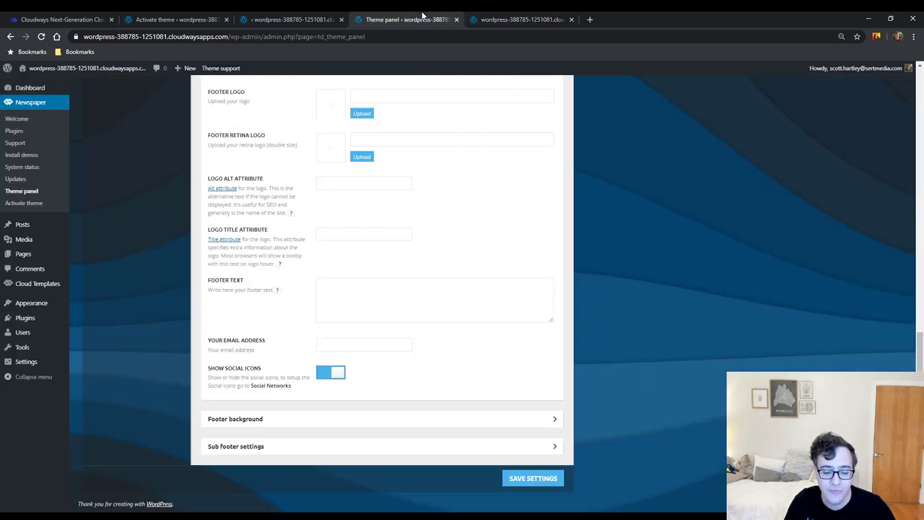
Examine the Footer background options for image, repeat, size, position and opacity.
left_click(260, 421)
scroll(353, 384, "down", 3)
scroll(354, 384, "down", 3)
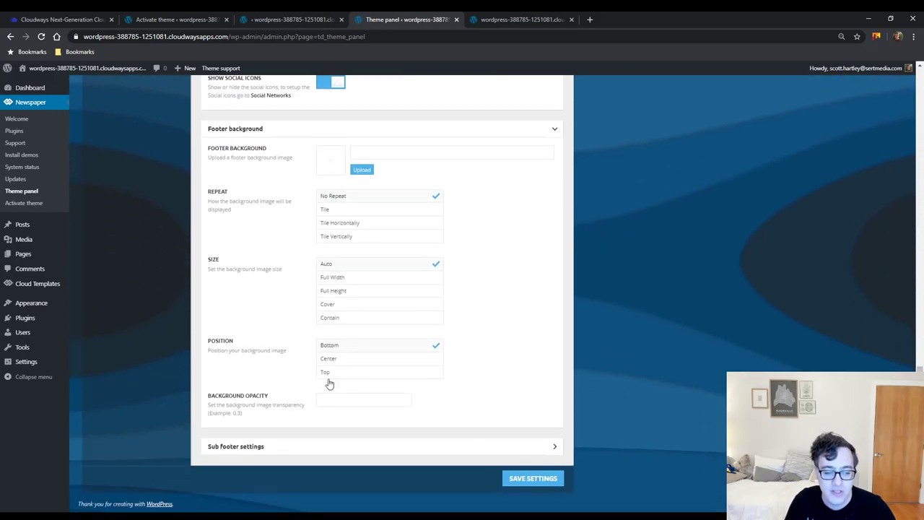
Examine the Sub footer settings and compare them with the copyright line at the end of the home page.
left_click(227, 444)
scroll(247, 411, "down", 3)
left_click(477, 19)
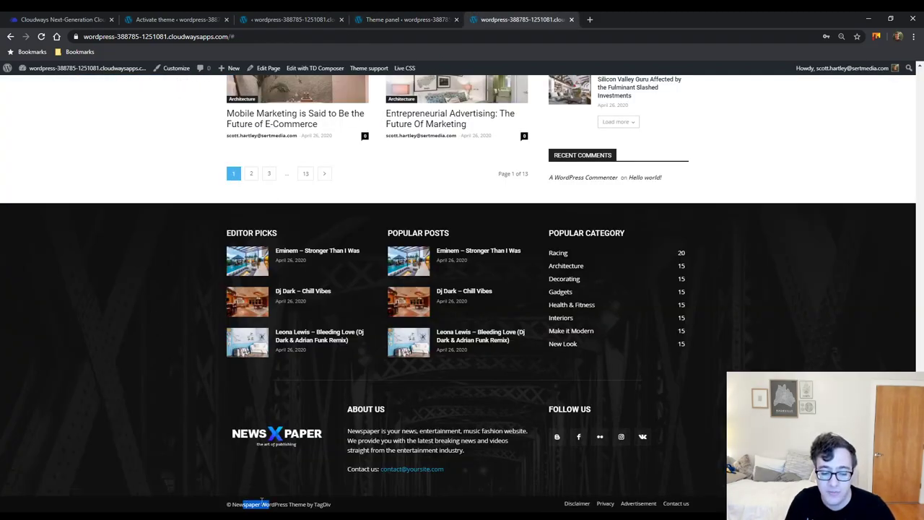
left_click(407, 19)
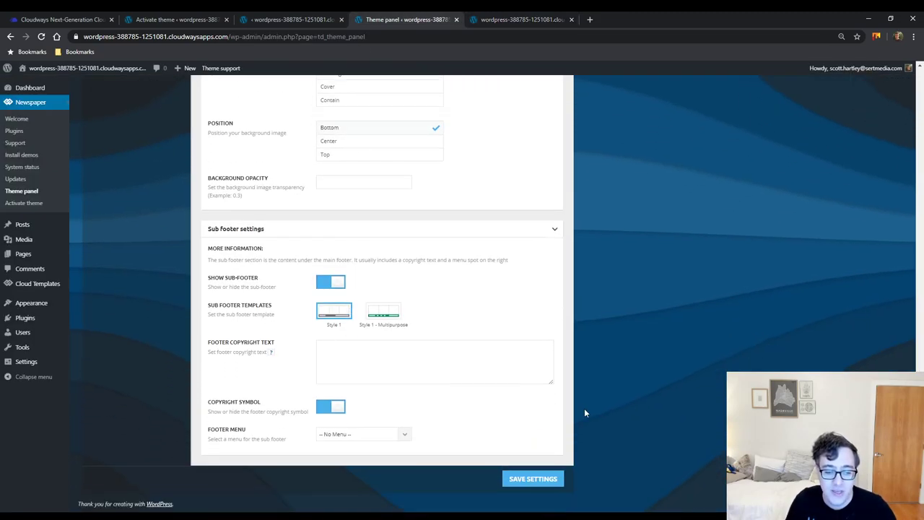
Check the Cloud Library template choices for the site-wide footer and leave the selection at No Template.
scroll(577, 313, "up", 15)
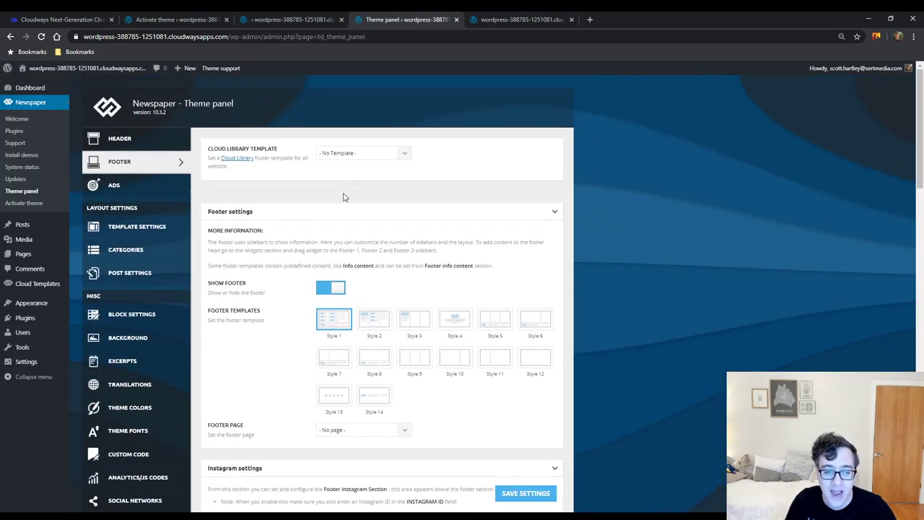
left_click(349, 154)
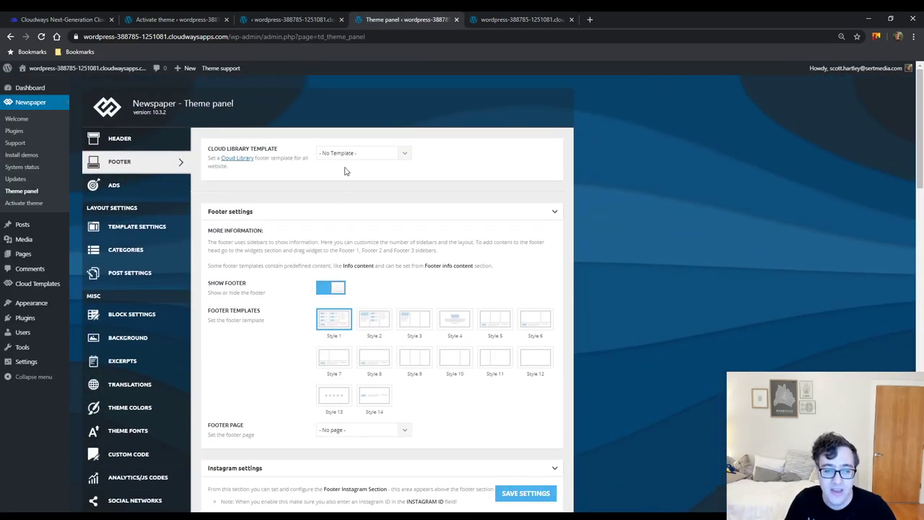
left_click(346, 171)
In the theme's Ads settings, set the Header ad title to "- Advertisement -".
left_click(153, 189)
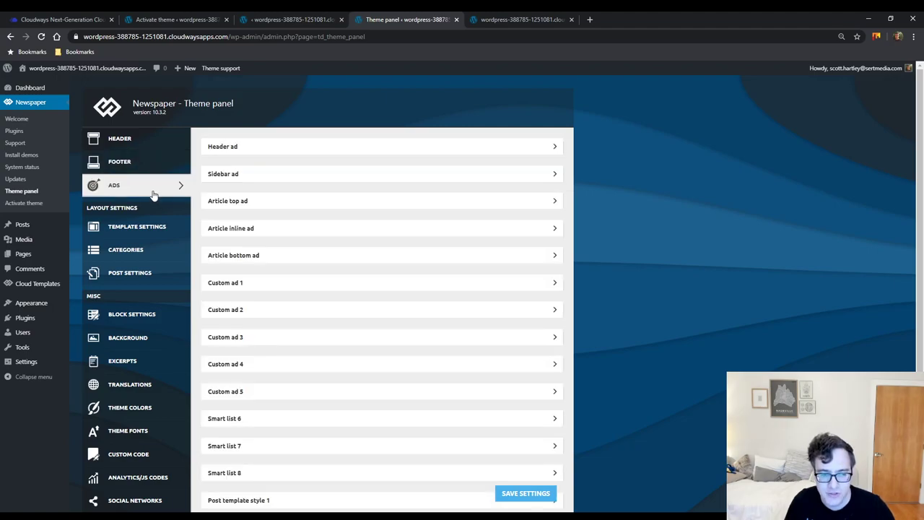
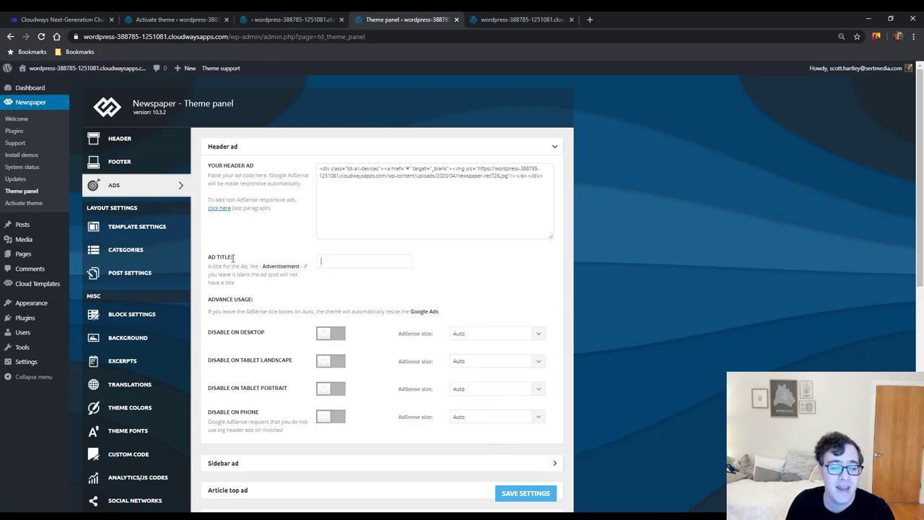
left_click_drag(257, 266, 304, 268)
left_click(363, 264)
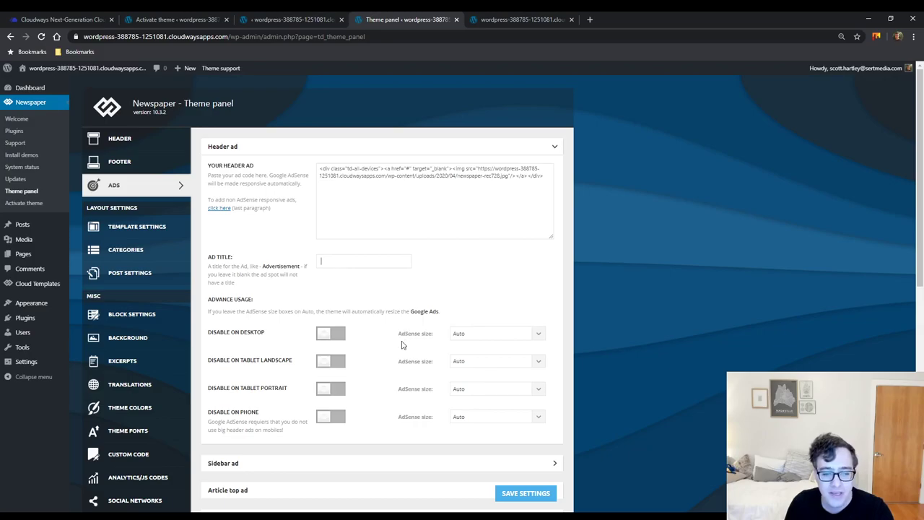
type("- Advertisement -")
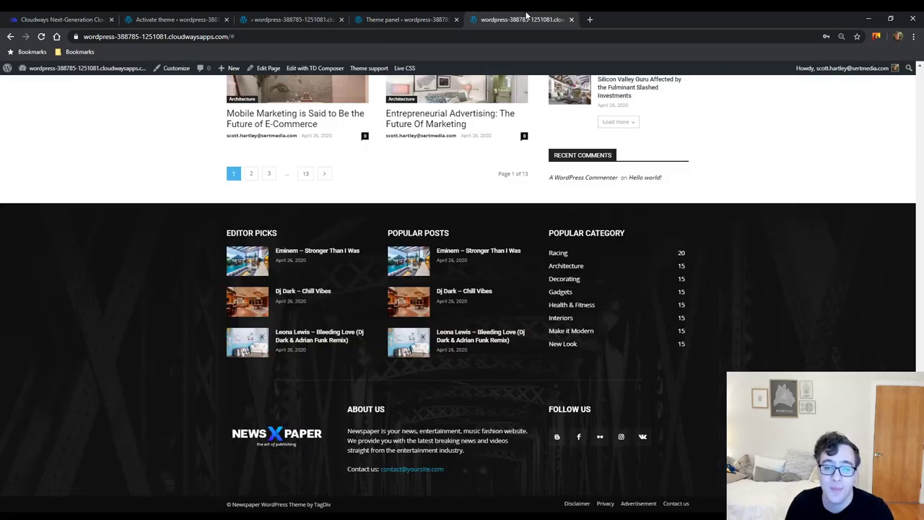
Look at where the header and sidebar ads are placed on the site's home page.
key("ctrl+Tab")
scroll(315, 257, "up", 2)
scroll(163, 154, "up", 10)
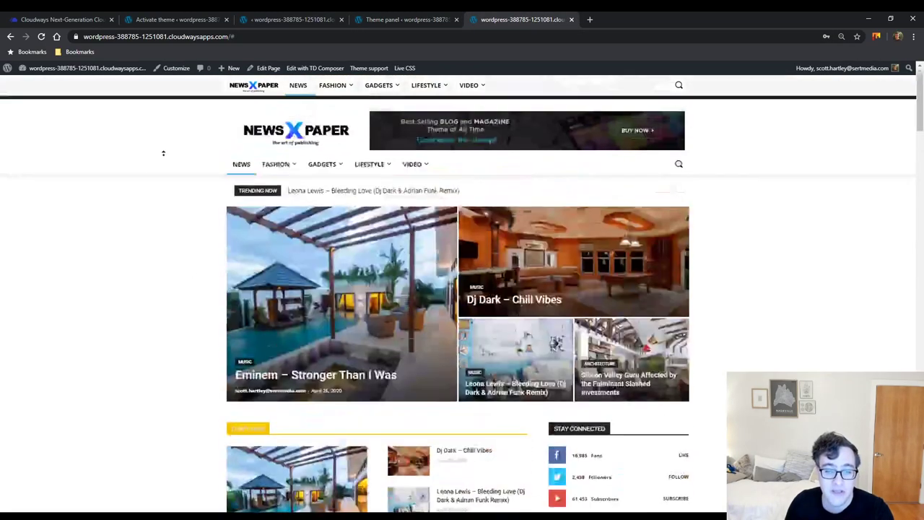
scroll(156, 181, "down", 1)
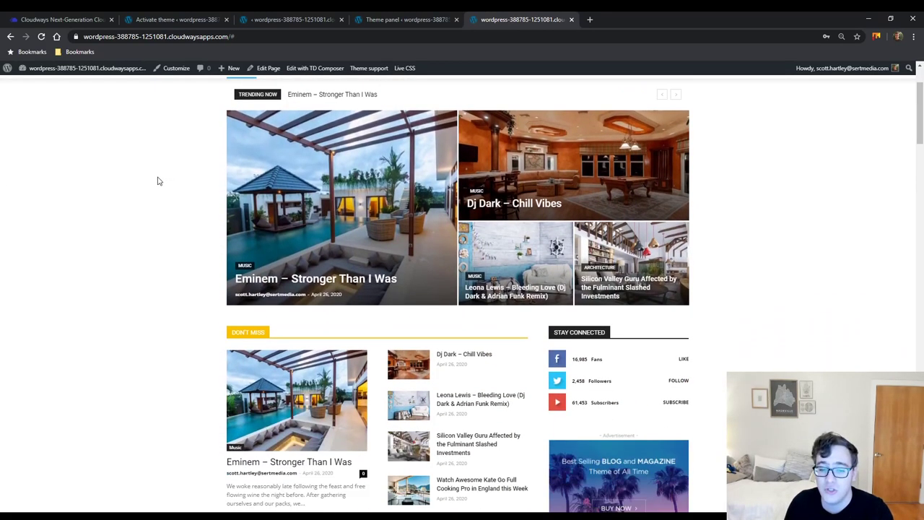
Open the article "Eminem – Stronger Than I Was" and examine its ad placements from the header down to the footer.
left_click(322, 367)
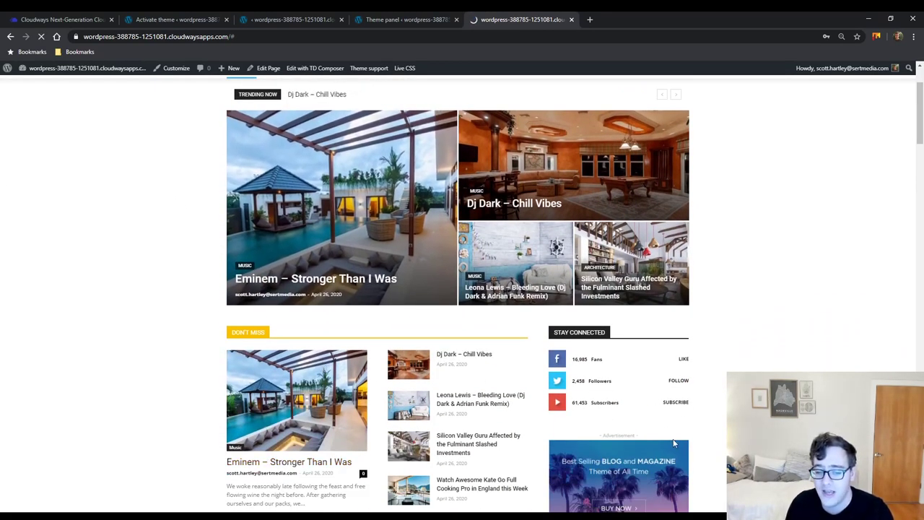
scroll(653, 433, "down", 1)
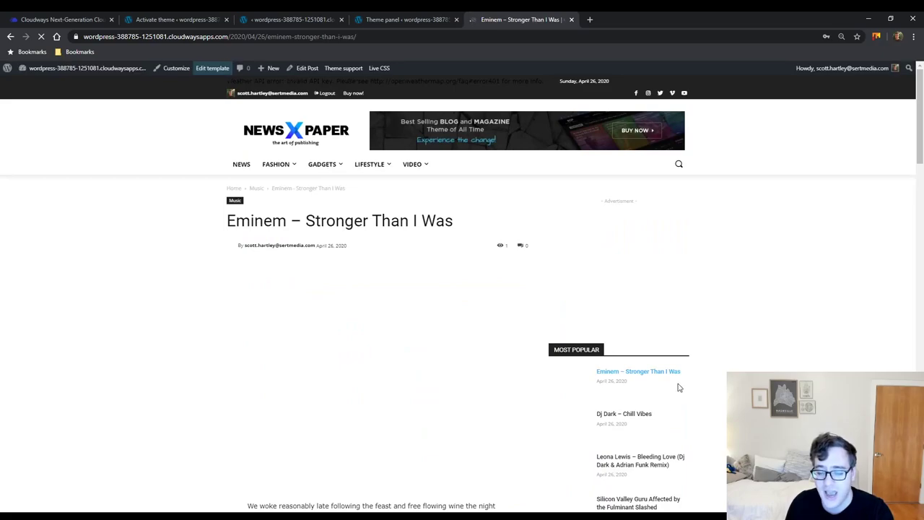
scroll(722, 282, "down", 1)
scroll(696, 259, "up", 1)
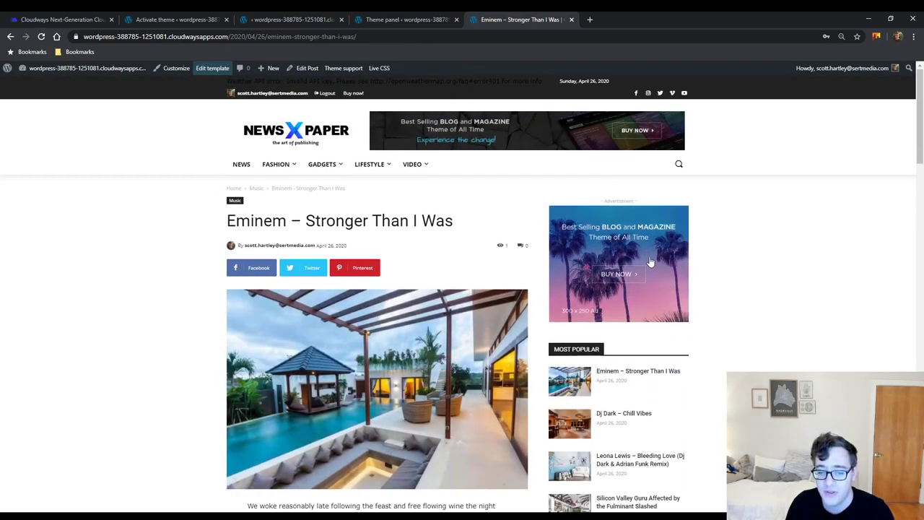
scroll(628, 252, "down", 2)
scroll(542, 253, "down", 5)
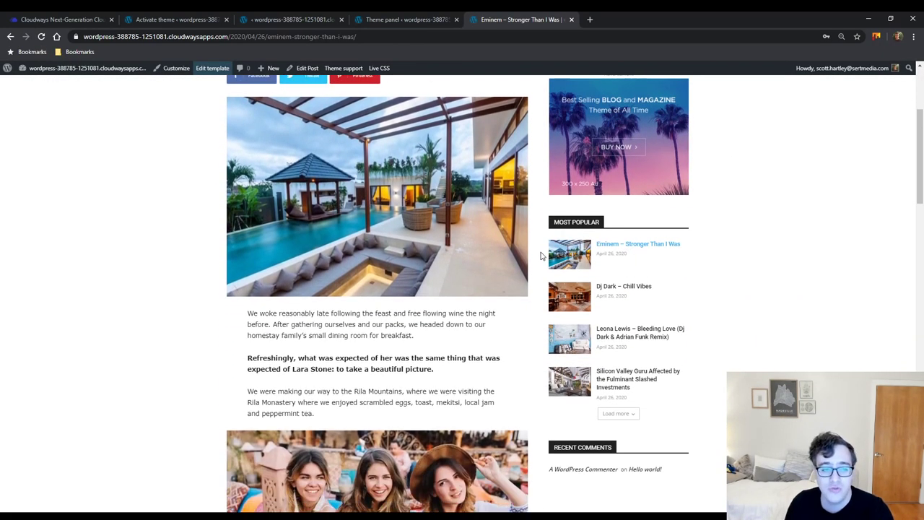
scroll(768, 337, "down", 15)
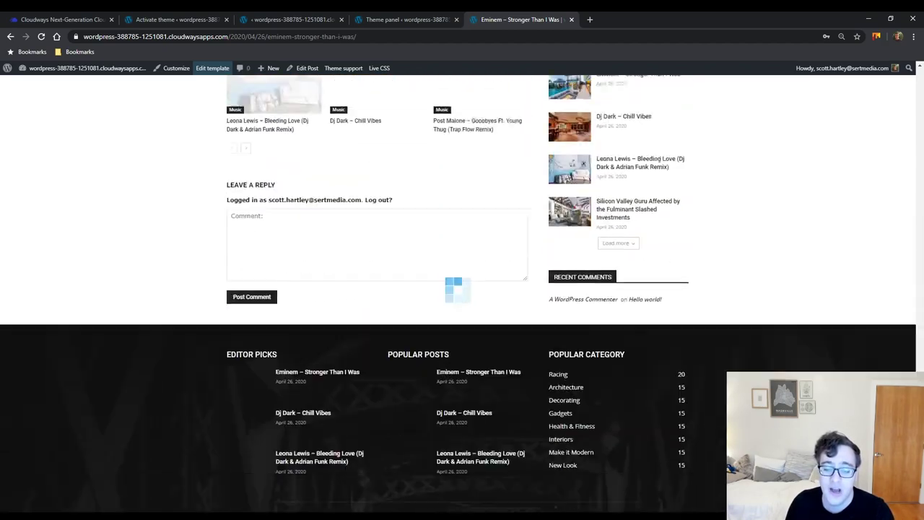
scroll(772, 353, "up", 20)
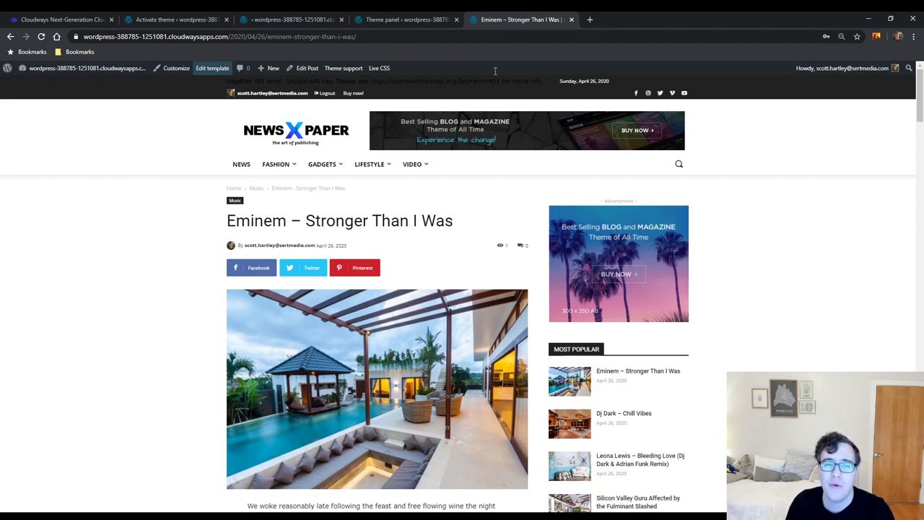
Return to the theme panel's Template settings and examine the Archive and Attachment template sections.
left_click(435, 19)
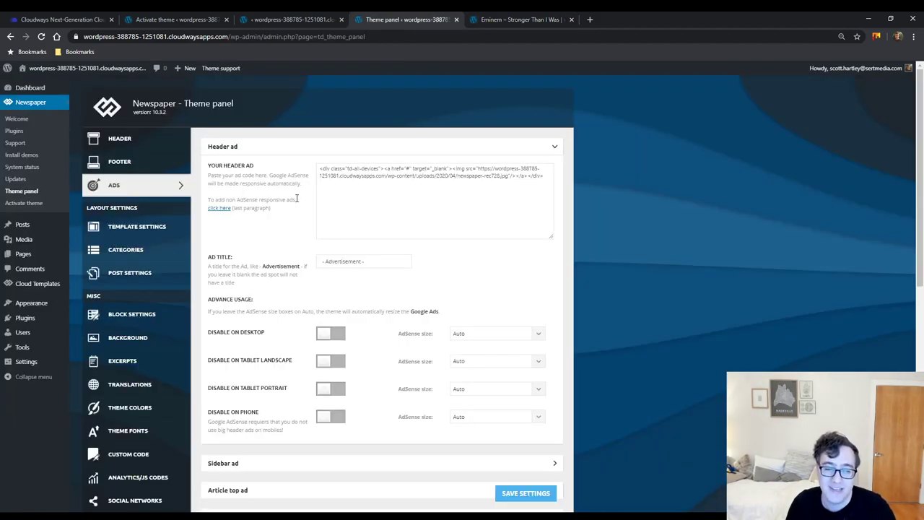
left_click(153, 232)
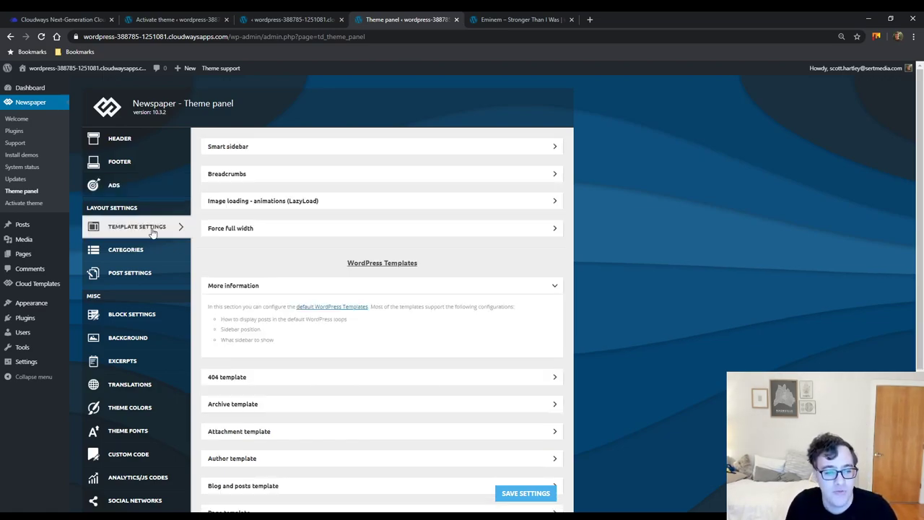
left_click(305, 282)
scroll(305, 276, "down", 2)
scroll(306, 277, "up", 1)
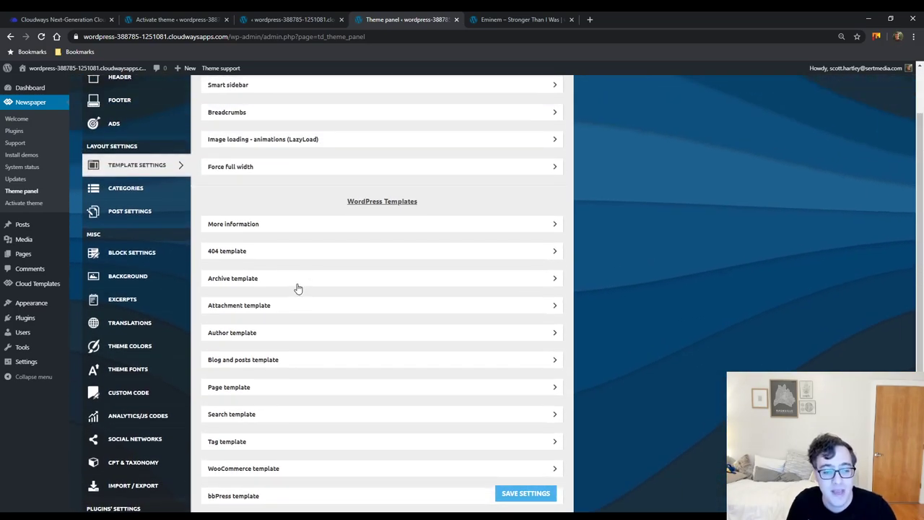
left_click(284, 279)
left_click(278, 282)
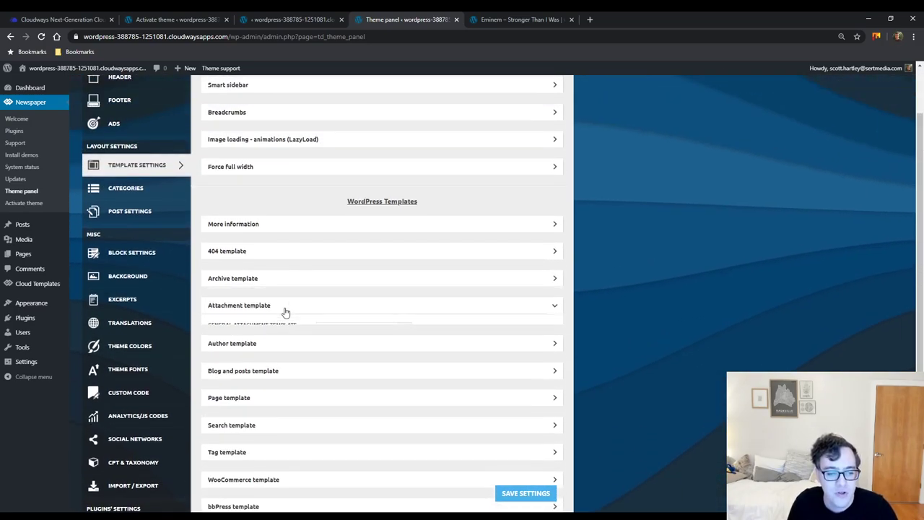
left_click(285, 312)
left_click(286, 310)
Try the Theme Template as general author template, review its article display and sidebar options, and restore Author Template - Default PRO.
left_click(279, 331)
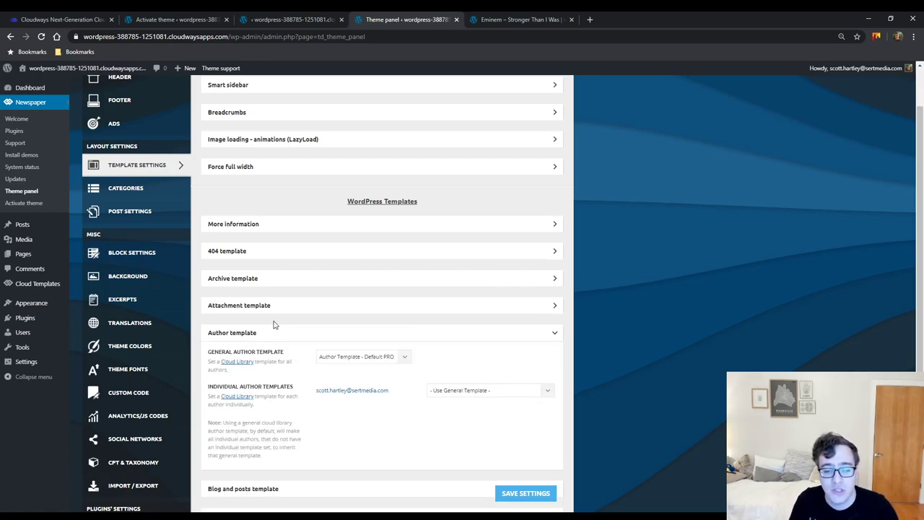
left_click(379, 371)
scroll(378, 347, "down", 3)
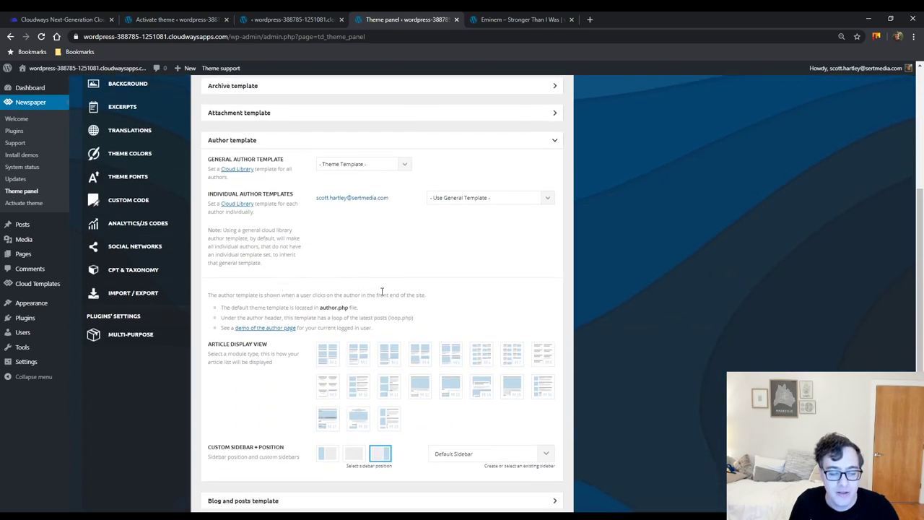
scroll(381, 291, "down", 2)
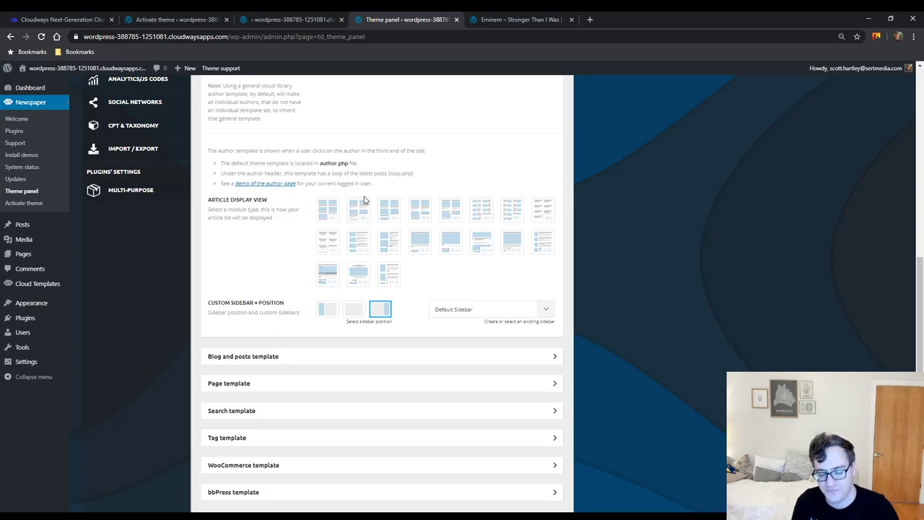
scroll(367, 181, "up", 1)
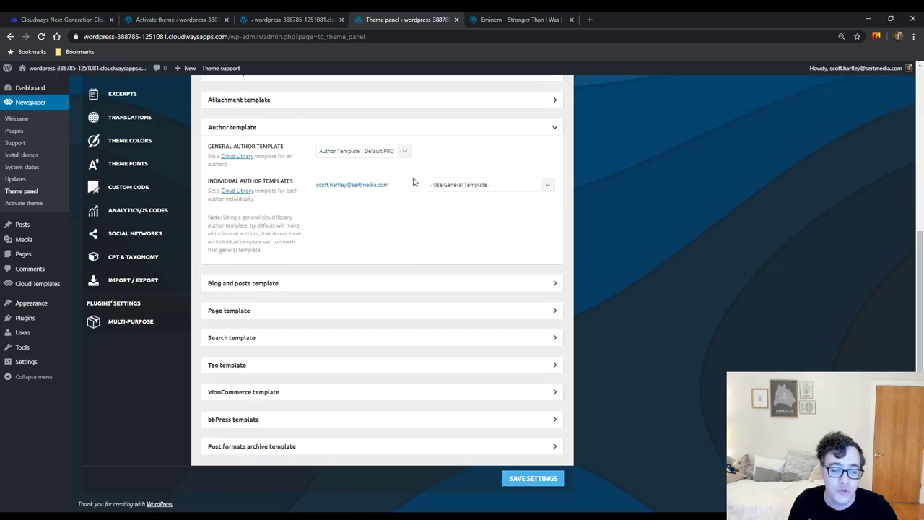
left_click(390, 130)
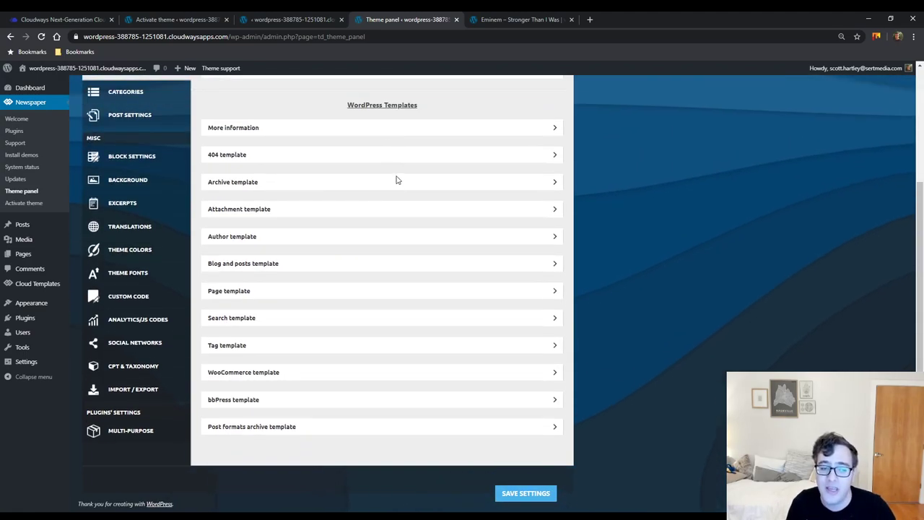
Examine the Force full width stretch options for the header and footer sections.
scroll(366, 244, "up", 1)
scroll(366, 243, "up", 1)
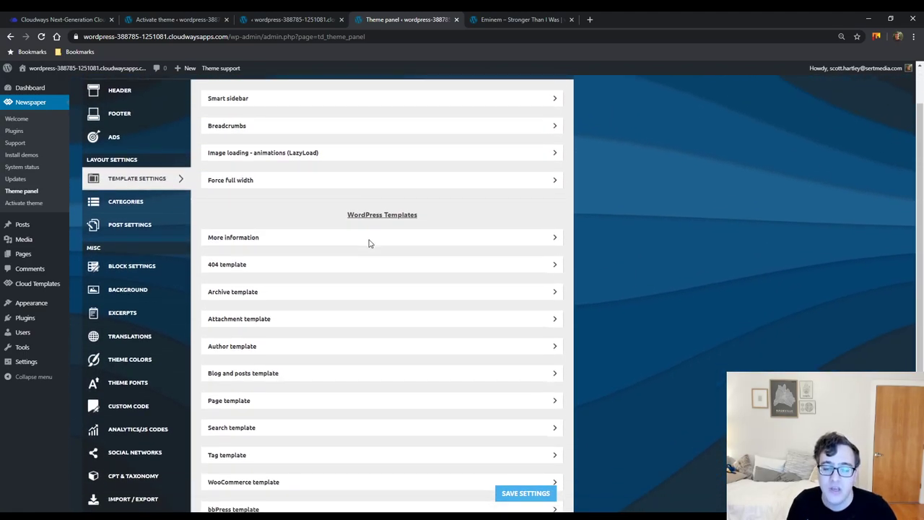
left_click(322, 183)
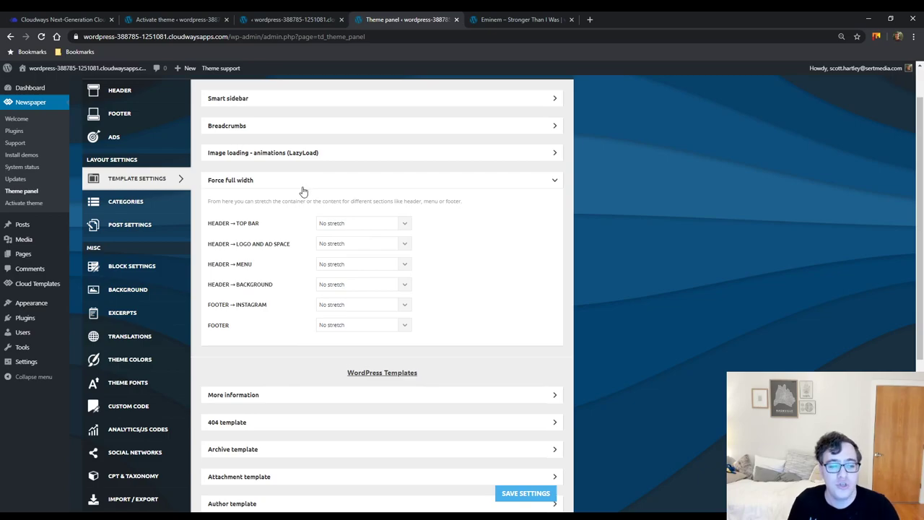
left_click(281, 186)
scroll(243, 190, "up", 1)
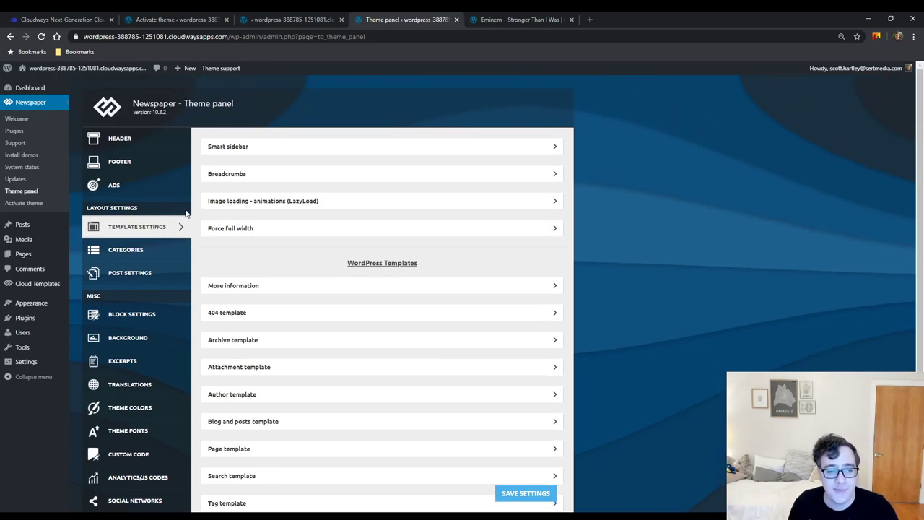
Examine the Smart sidebar setting and check how the sidebar behaves while moving through the open article.
left_click(258, 151)
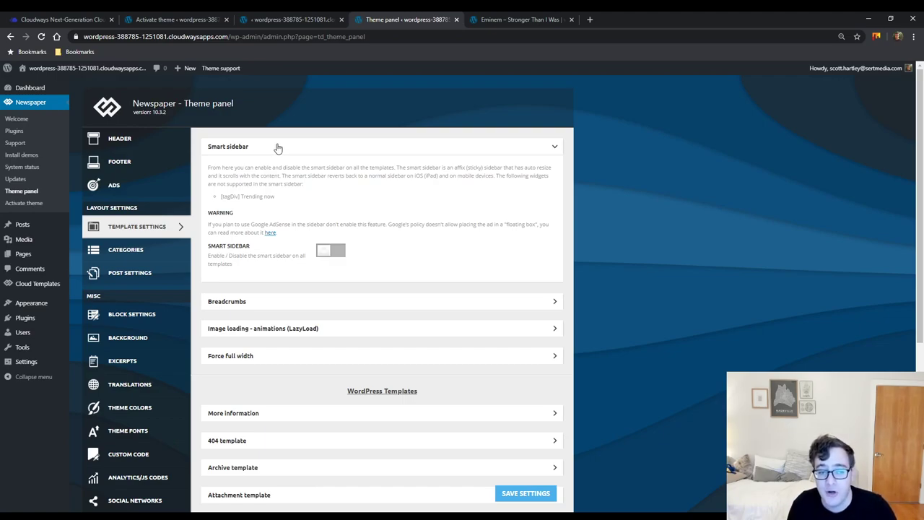
left_click(278, 147)
key("ctrl+Tab")
scroll(491, 181, "down", 3)
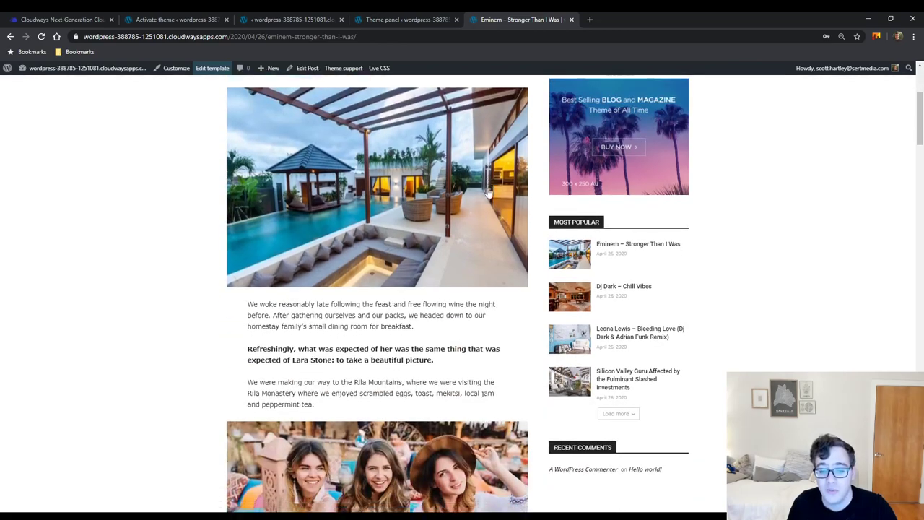
scroll(489, 194, "down", 4)
scroll(704, 191, "up", 4)
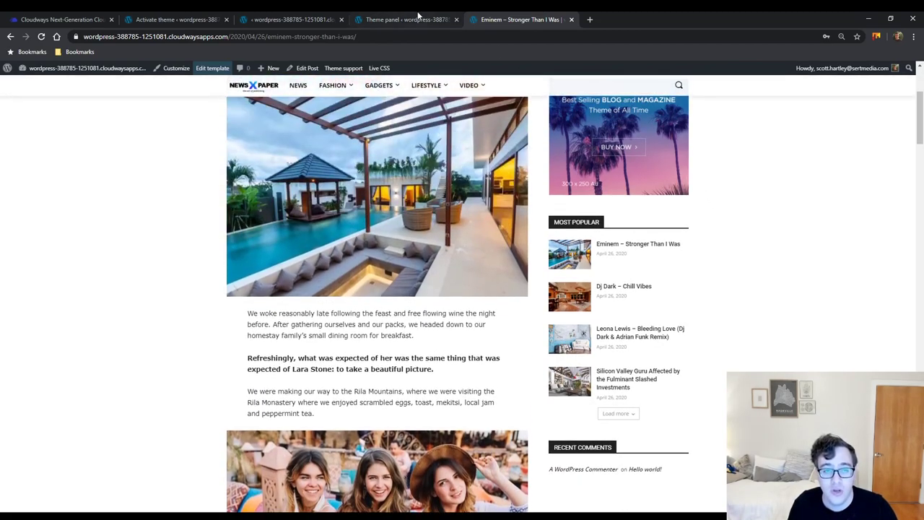
Examine the Breadcrumbs options and compare them with the breadcrumb trail above the article title.
left_click(417, 16)
left_click(263, 176)
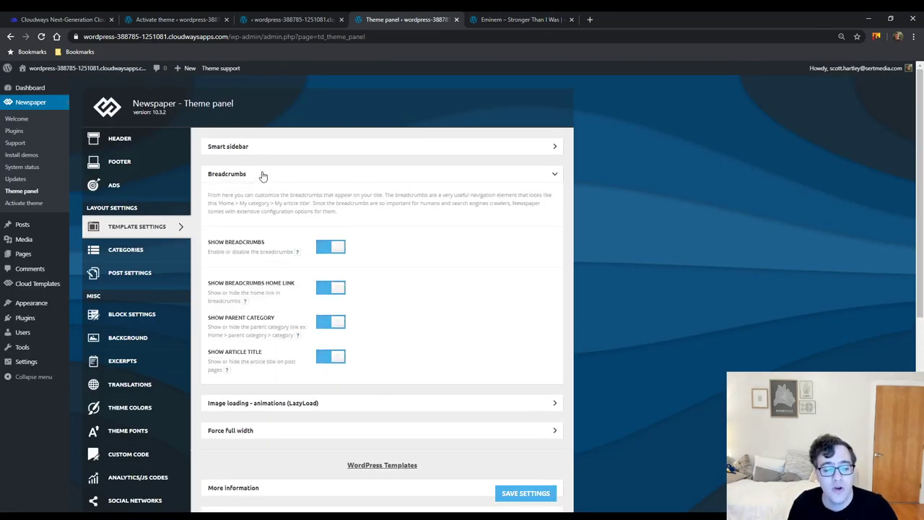
key("ctrl+Tab")
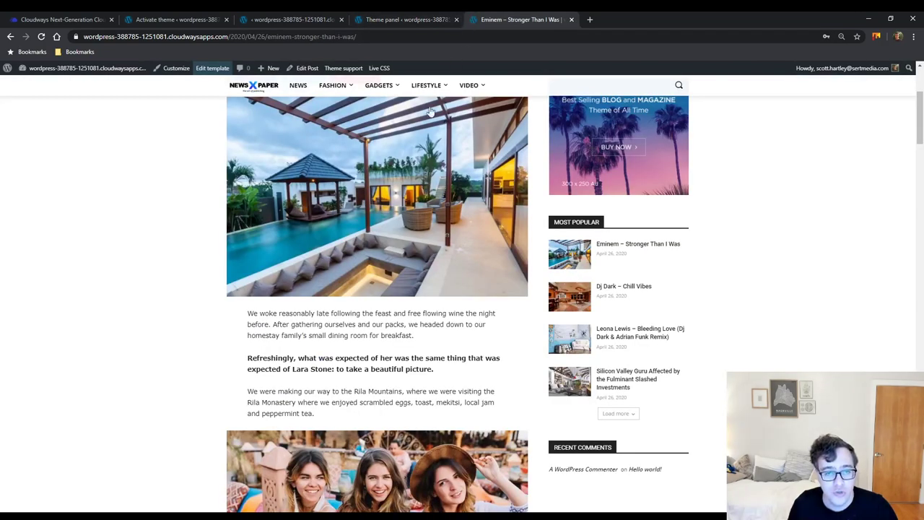
scroll(258, 173, "up", 5)
mouse_move(256, 174)
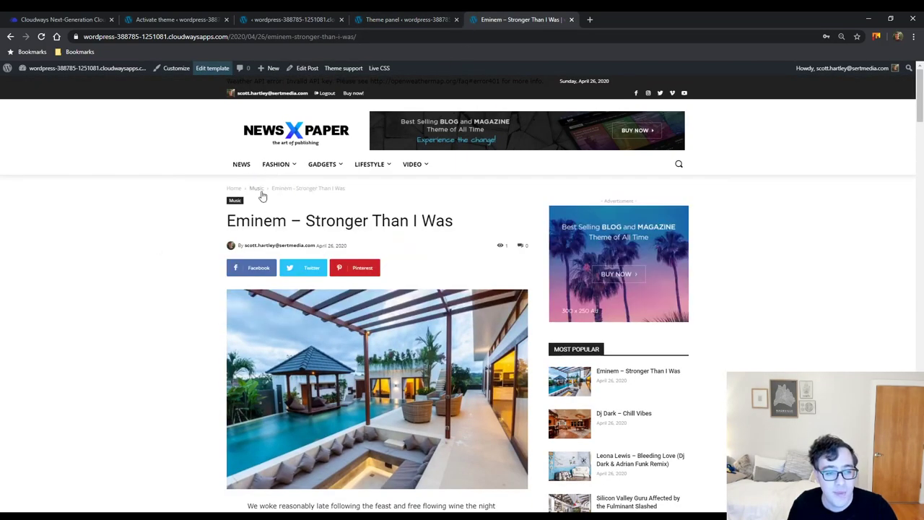
left_click(425, 16)
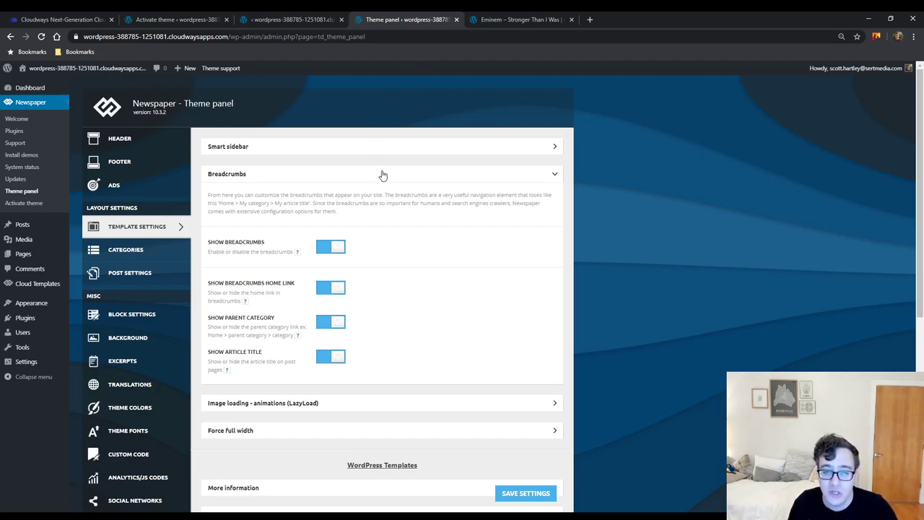
left_click(519, 20)
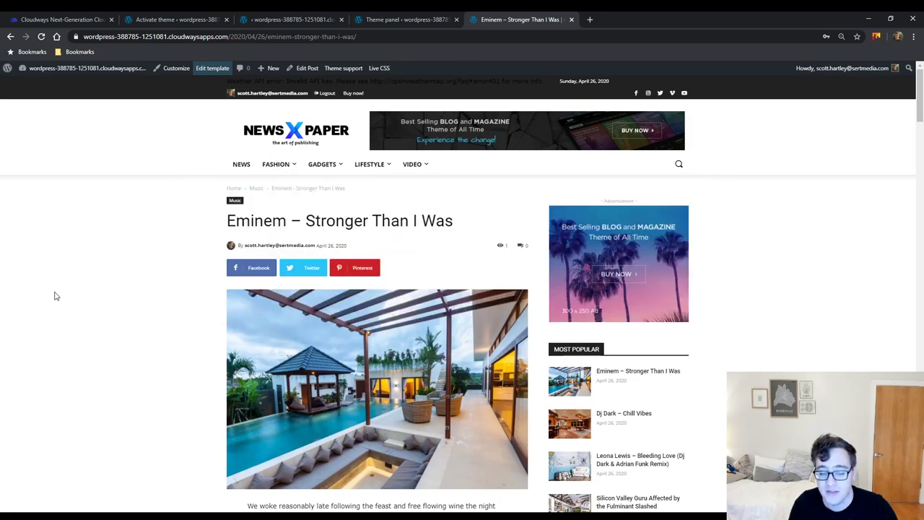
left_click(415, 19)
scroll(392, 154, "down", 3)
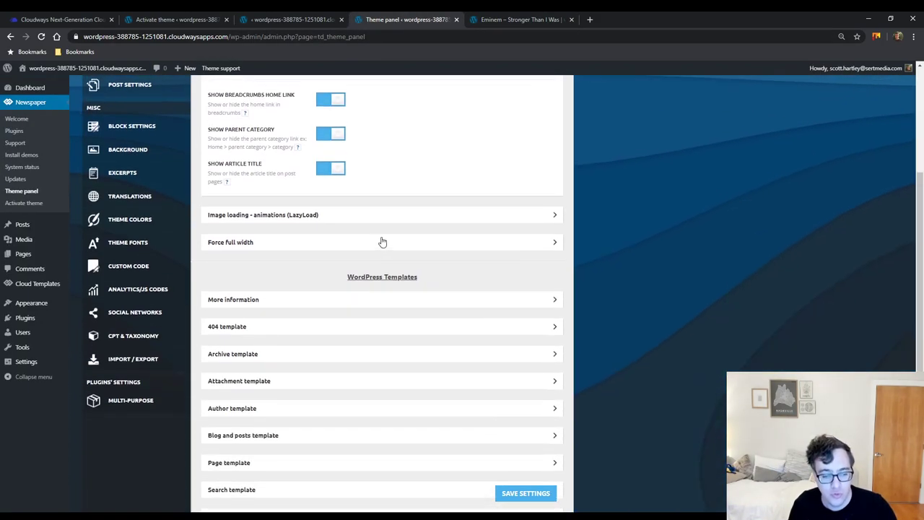
Examine the Image loading - animations (LazyLoad) options and read the note on when the animation effect is canceled.
left_click(322, 215)
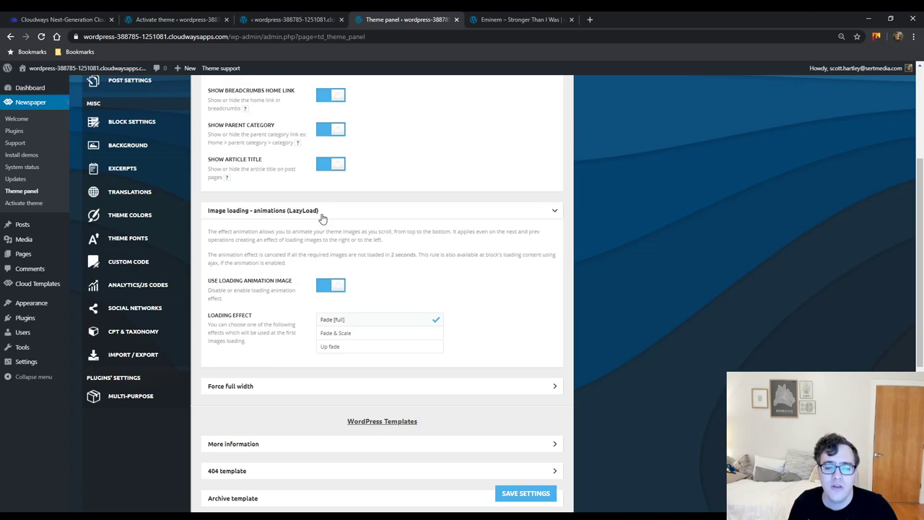
scroll(321, 218, "down", 1)
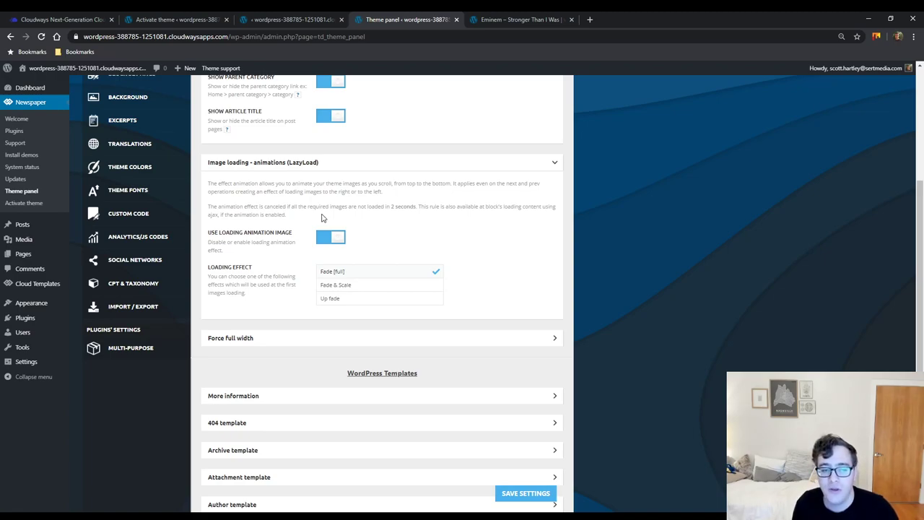
left_click_drag(224, 207, 319, 218)
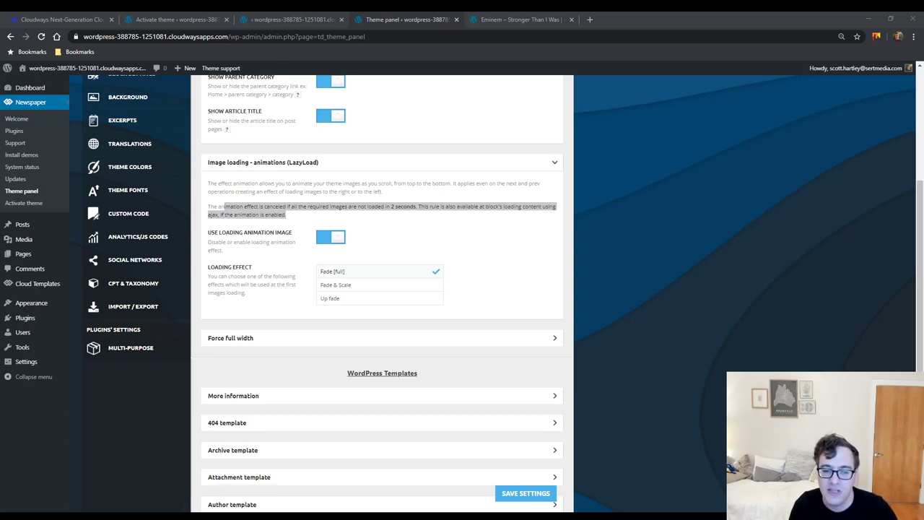
left_click(848, 159)
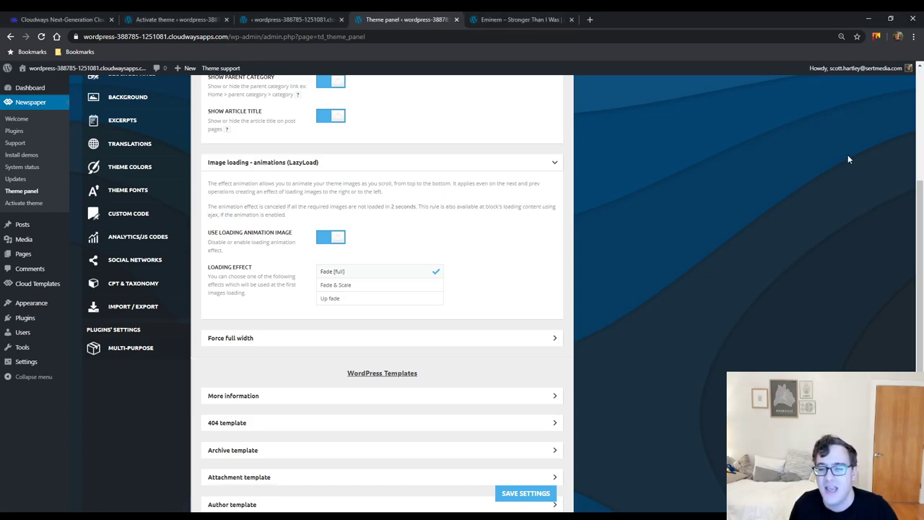
Examine the Force full width options for the header and footer sections and compare them with the open article's header.
left_click(301, 343)
scroll(382, 283, "down", 2)
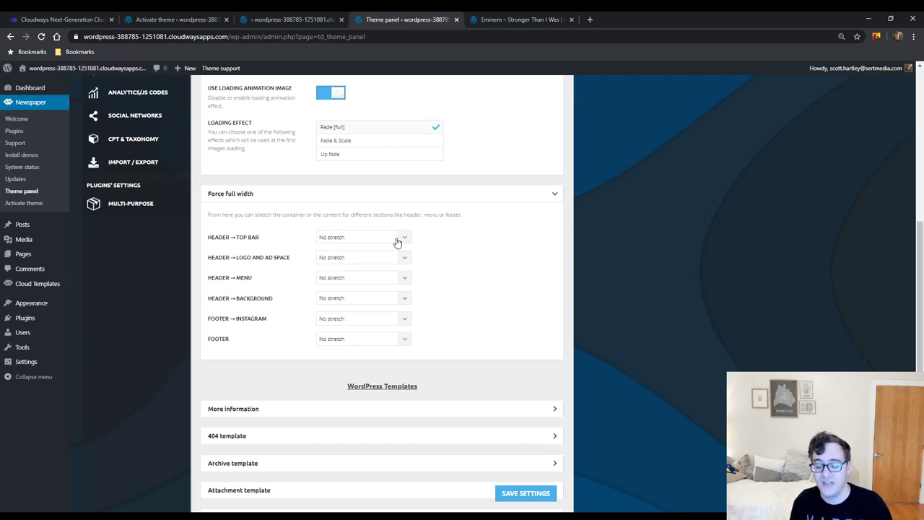
left_click(561, 18)
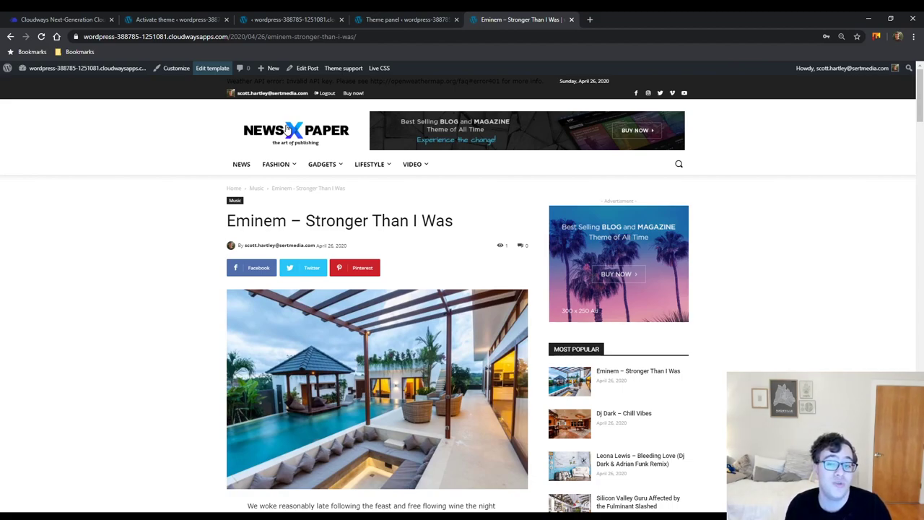
left_click(426, 19)
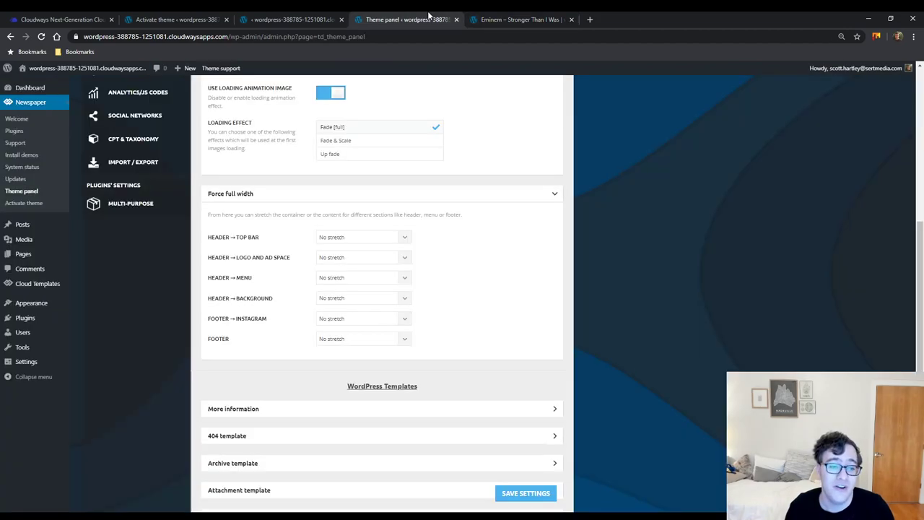
Open the theme panel's Categories settings and examine the template and background options for the Architecture category.
scroll(200, 174, "up", 5)
scroll(200, 174, "up", 1)
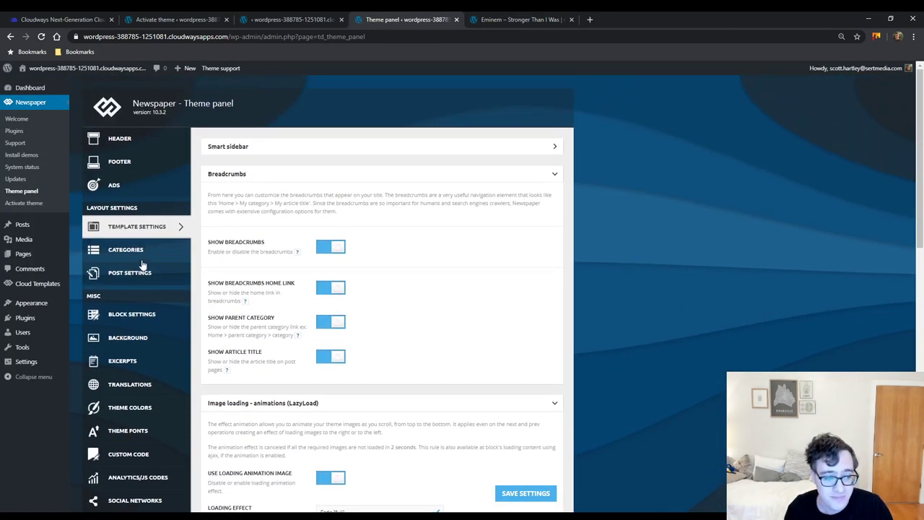
left_click(153, 251)
left_click(257, 249)
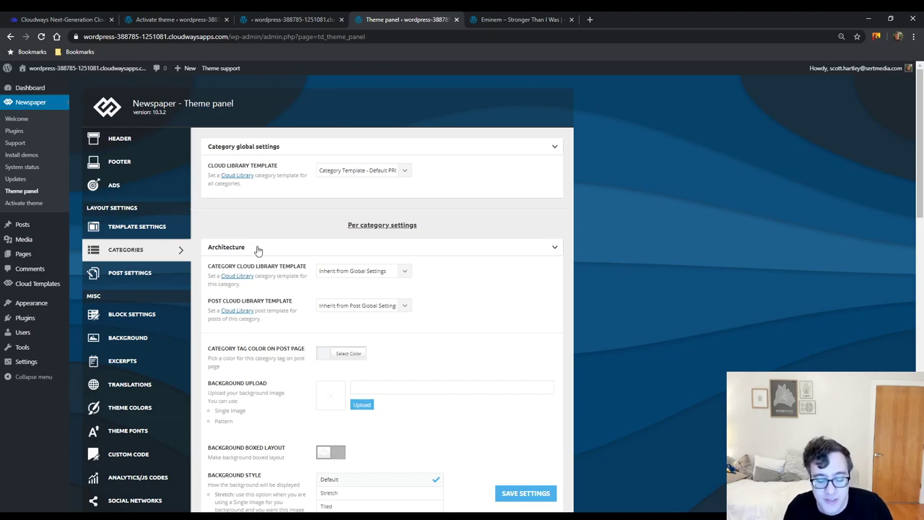
left_click(258, 249)
left_click(258, 249)
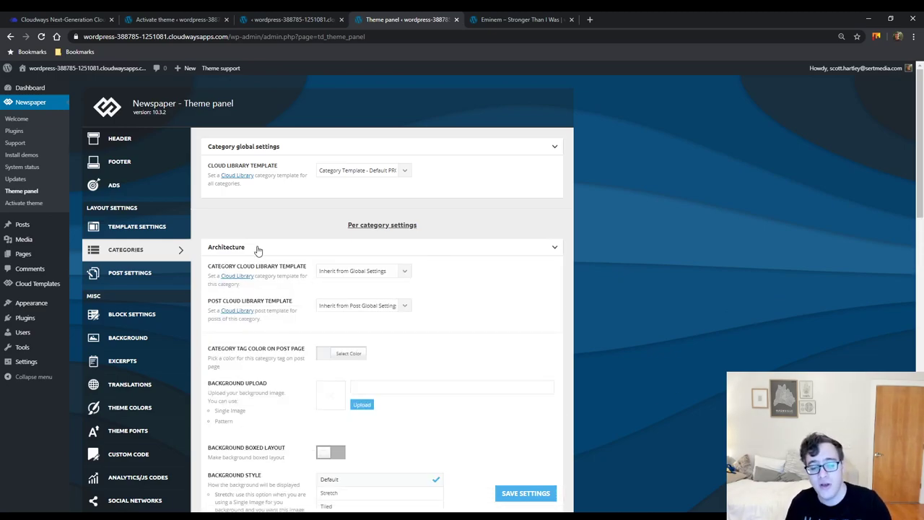
left_click(257, 249)
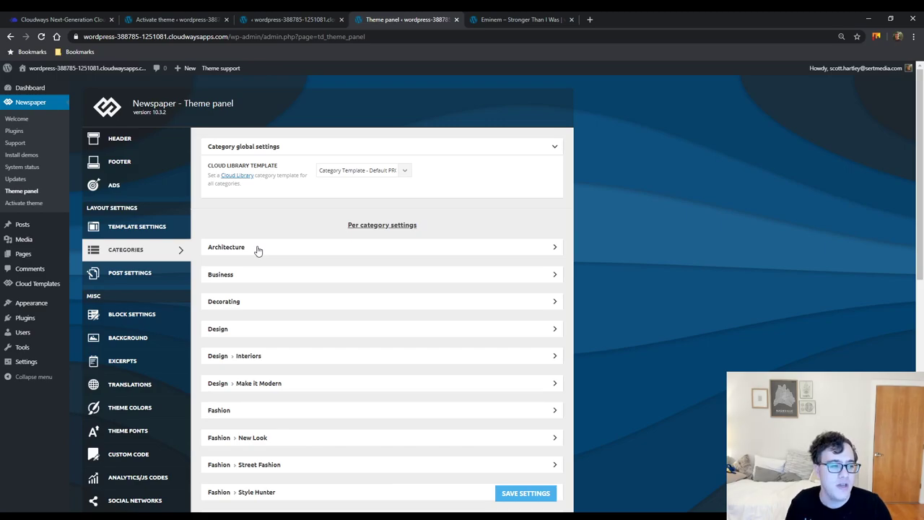
left_click(258, 249)
scroll(258, 247, "down", 3)
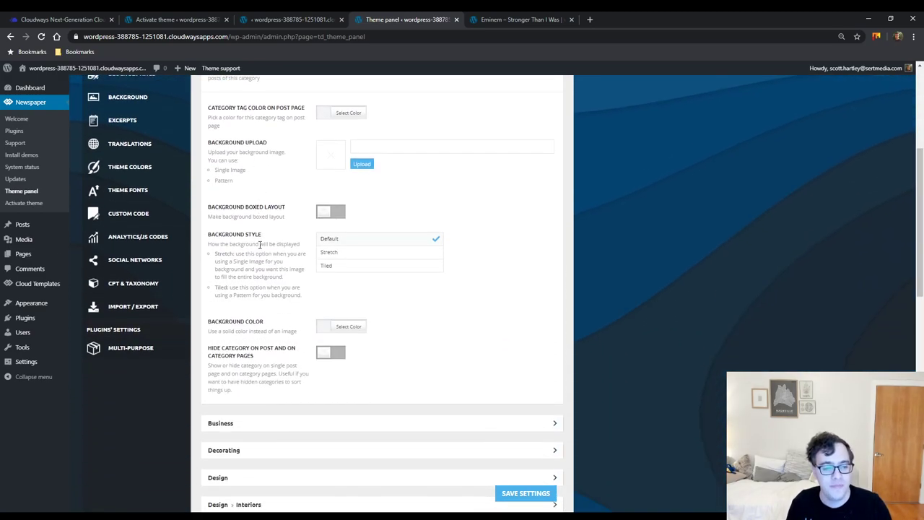
scroll(259, 247, "up", 3)
scroll(318, 264, "down", 1)
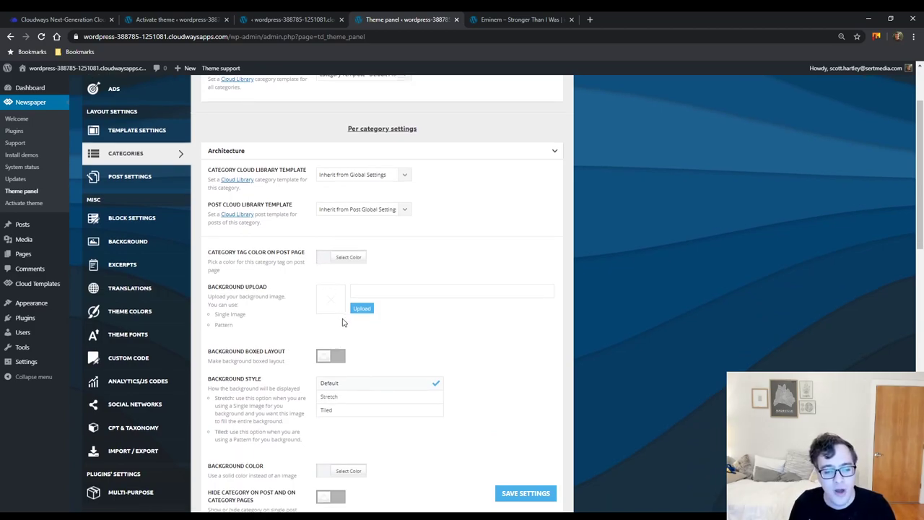
scroll(344, 323, "down", 1)
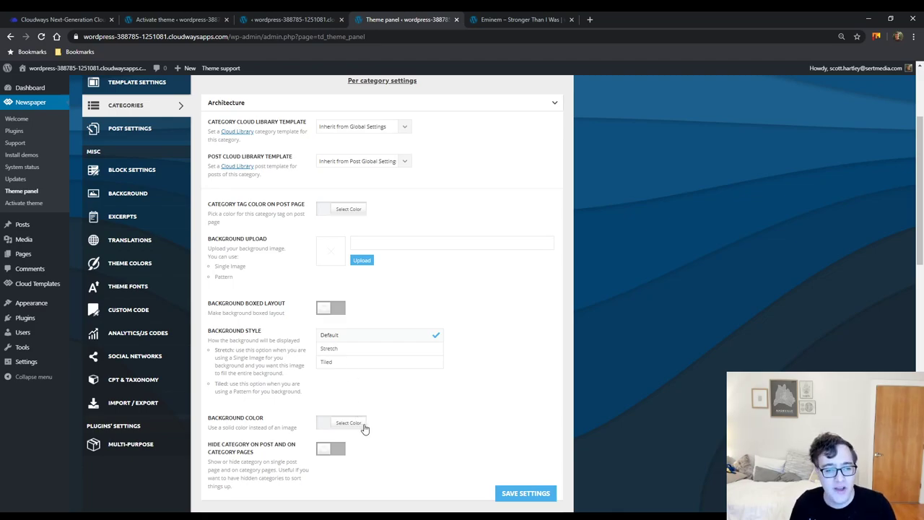
Examine Architecture's category tag color option for post pages and compare it with the category tag on the open article.
scroll(363, 426, "up", 3)
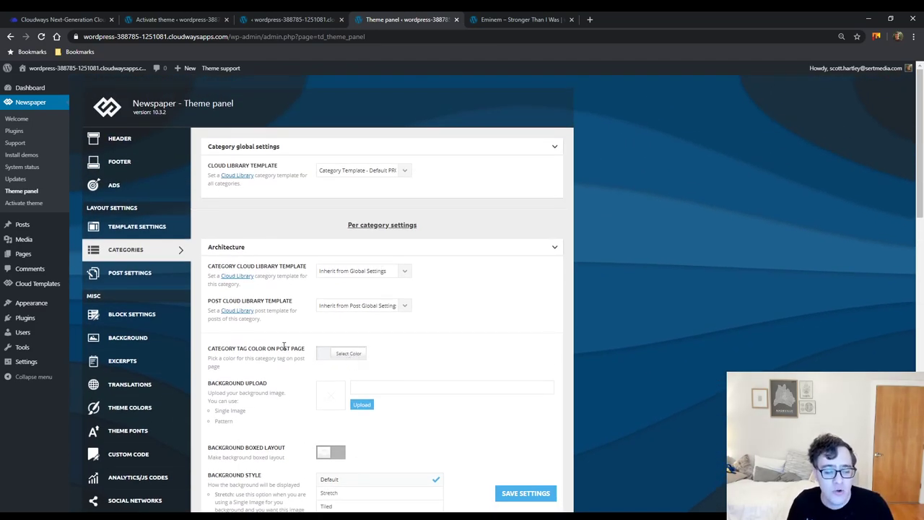
double_click(283, 349)
triple_click(285, 348)
left_click(398, 345)
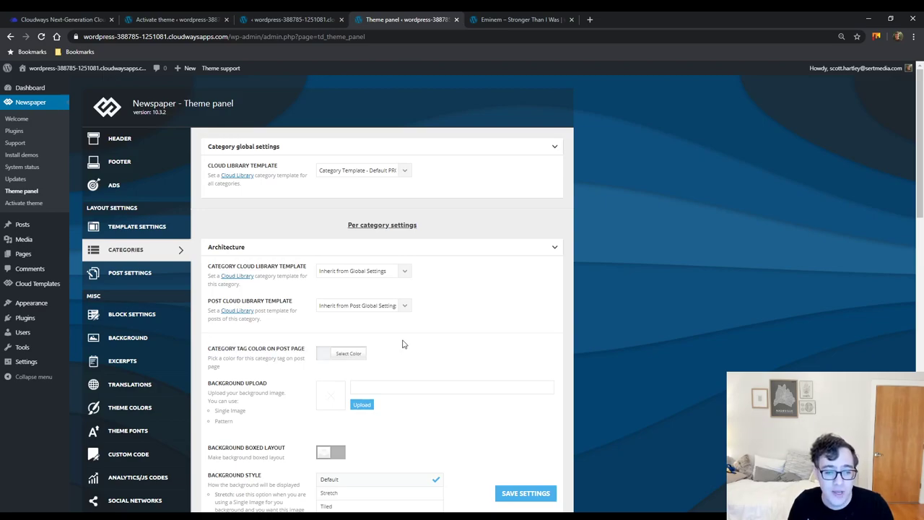
left_click(503, 19)
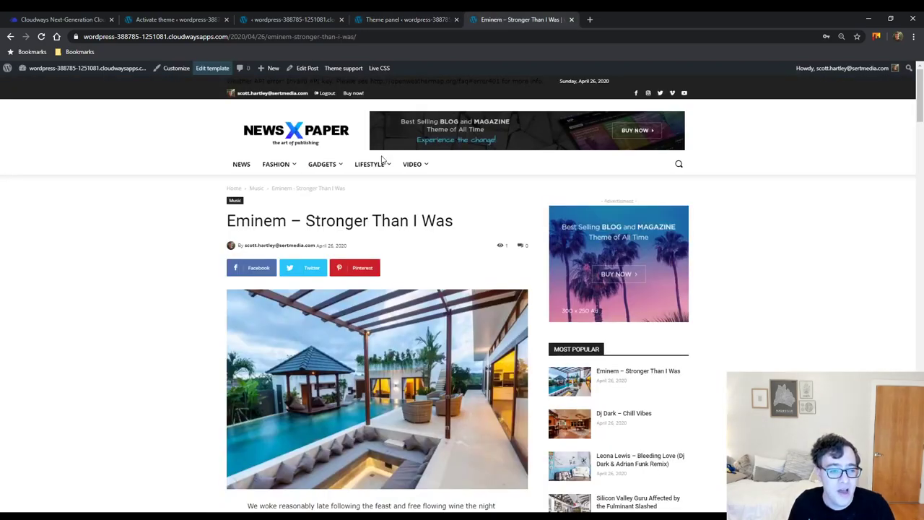
left_click(394, 18)
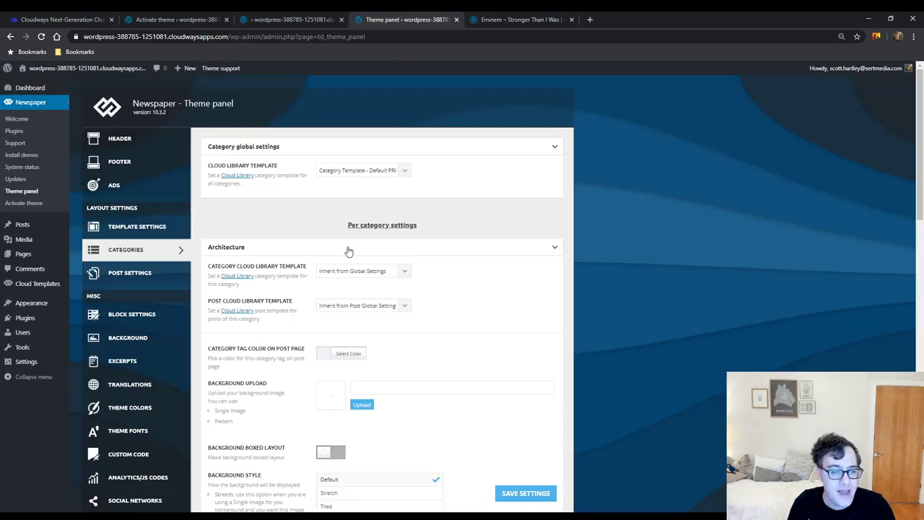
Check which category the open article belongs to and expand the per-category settings for Music.
scroll(346, 247, "down", 10)
scroll(281, 317, "down", 3)
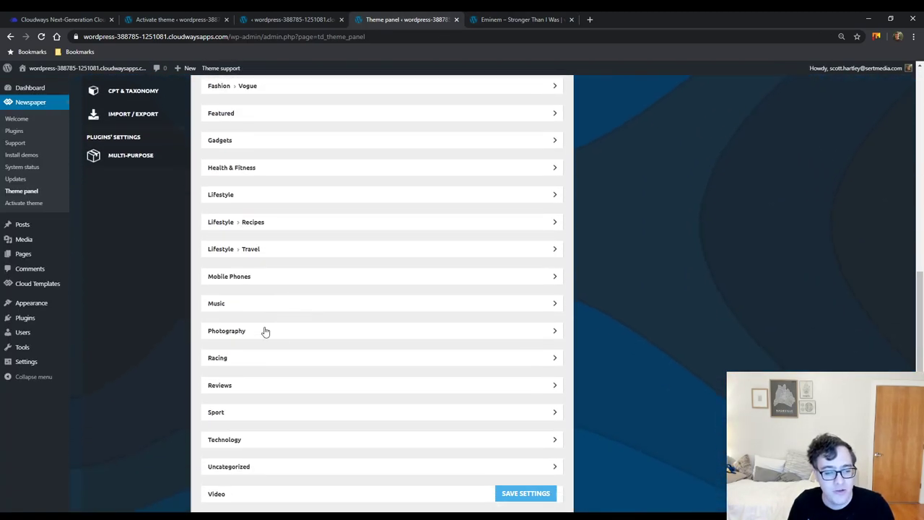
left_click(503, 19)
key("ctrl+shift+Tab")
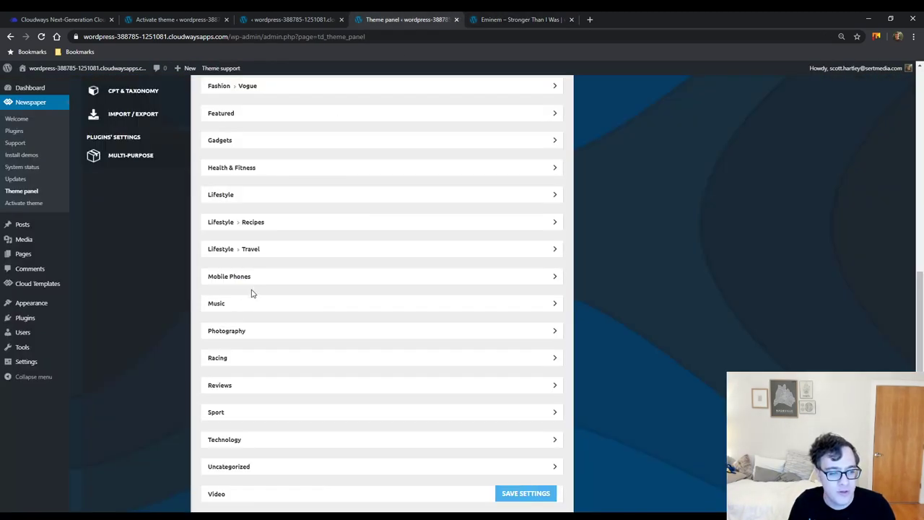
left_click(553, 305)
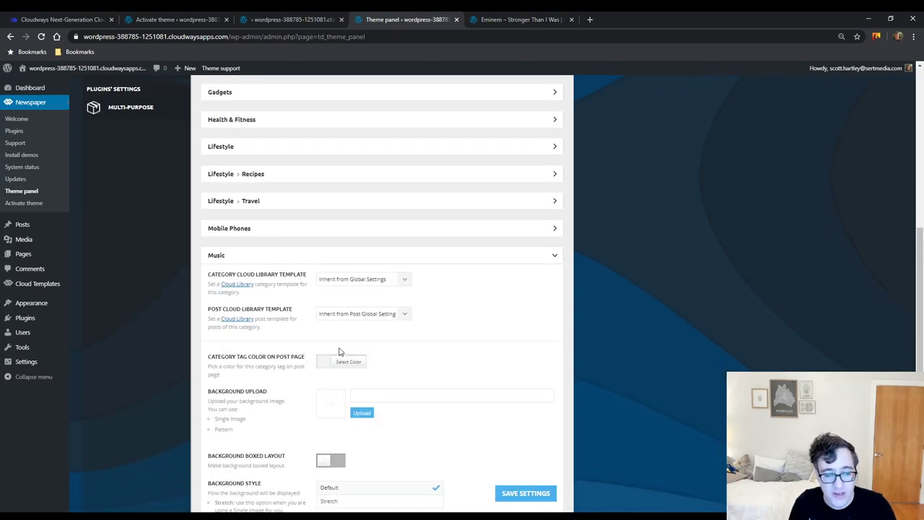
Set the Music category's tag color on post pages to blue #1e73be, save the settings, and reload the article to check it.
left_click(340, 365)
scroll(377, 374, "down", 1)
left_click(385, 414)
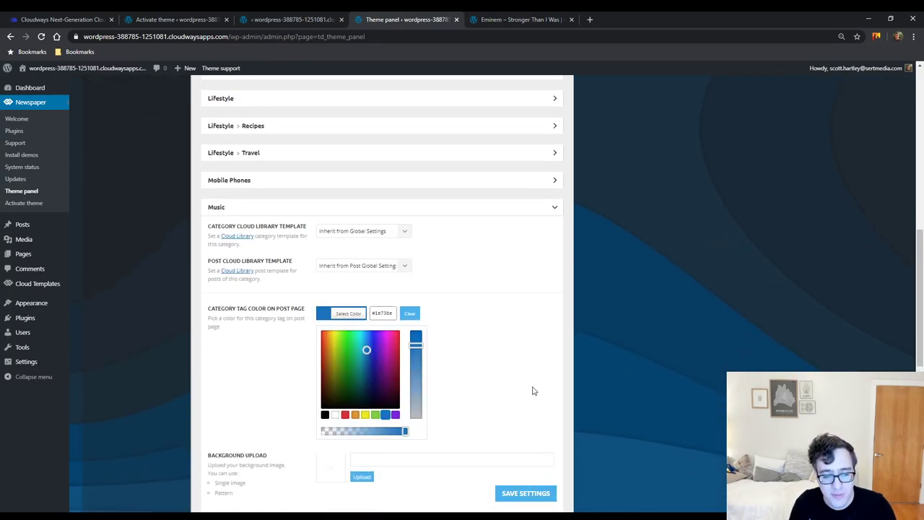
left_click(532, 389)
left_click(523, 491)
left_click(514, 19)
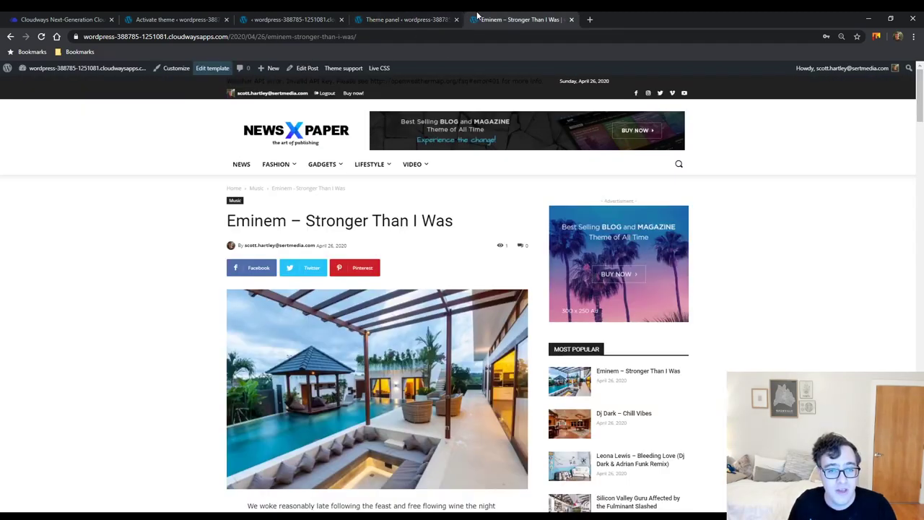
key("F5")
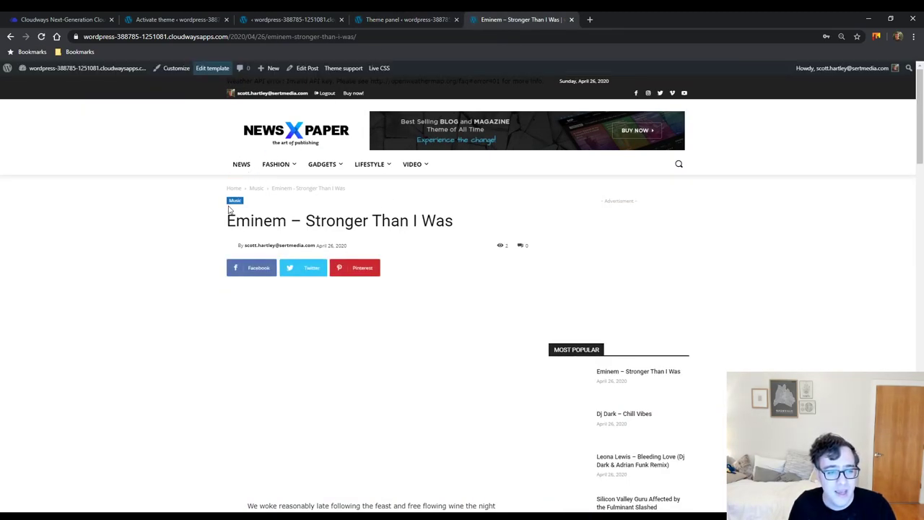
Open the Music category archive in a separate tab from the article and view its Edit Category form.
middle_click(590, 18)
left_click_drag(590, 18, 520, 19)
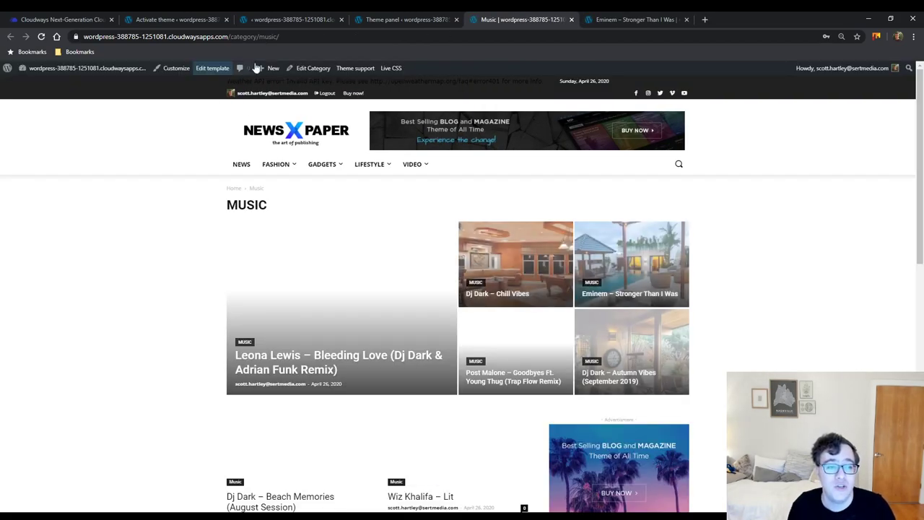
left_click(314, 68)
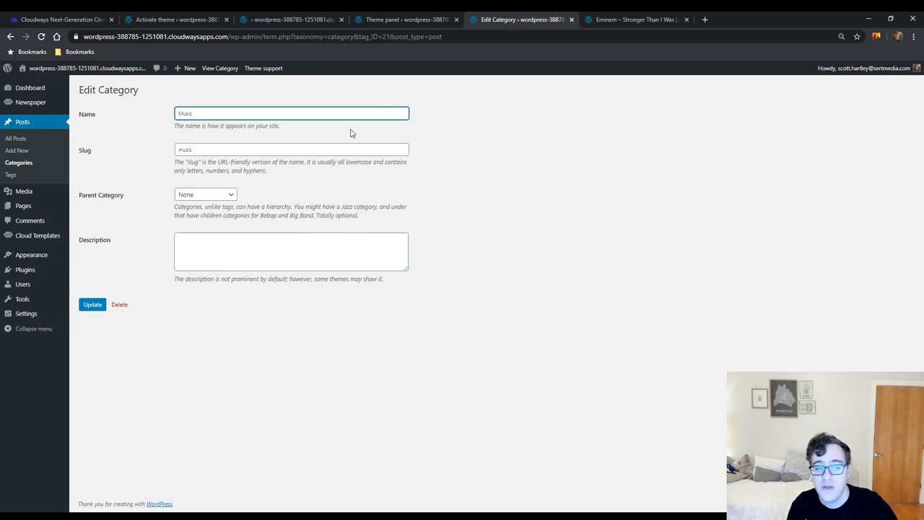
Return to the theme panel and review the rest of the Music settings and the per-category list.
left_click(417, 19)
scroll(418, 209, "down", 2)
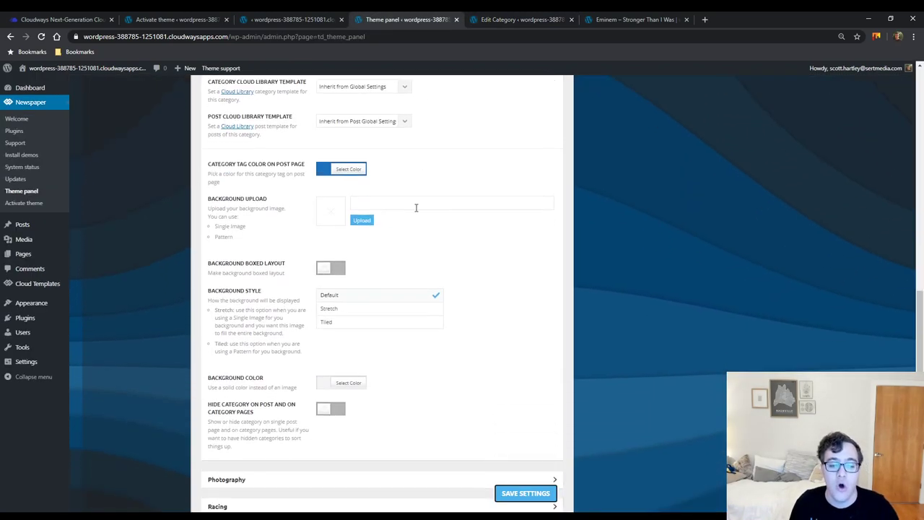
scroll(415, 207, "down", 3)
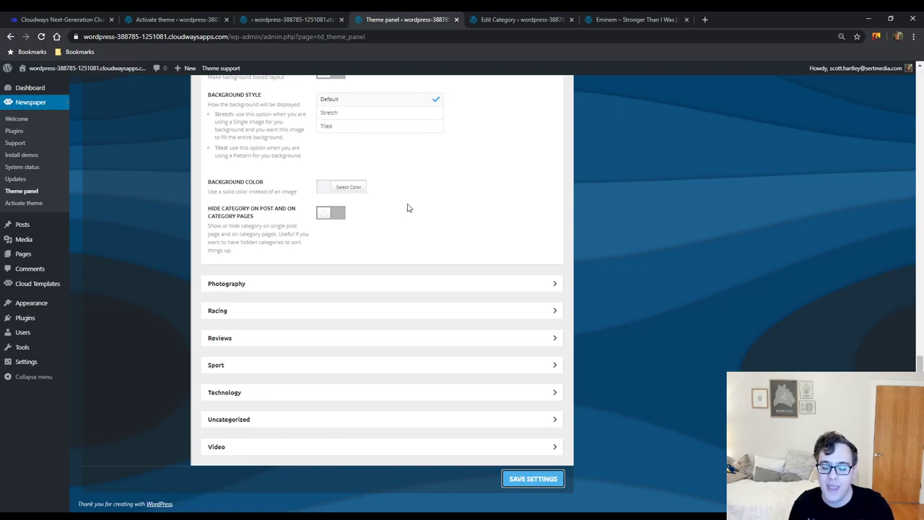
scroll(654, 249, "up", 10)
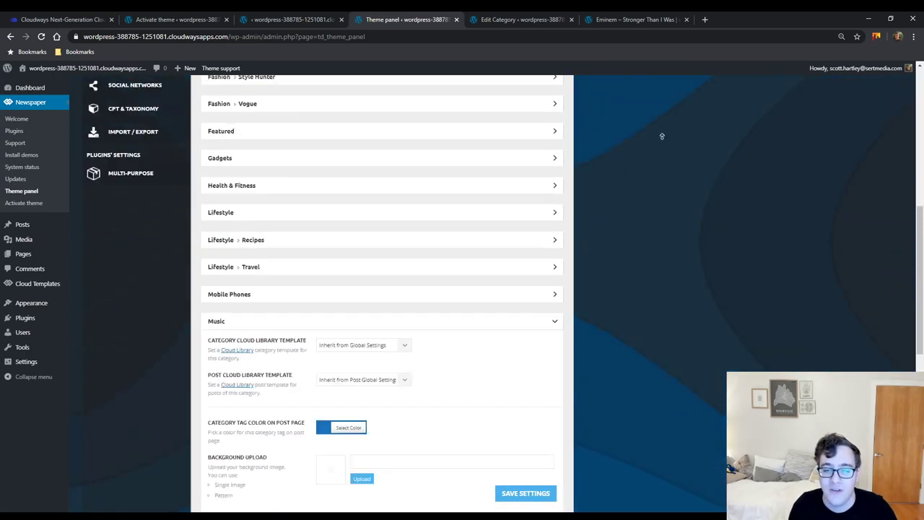
scroll(661, 136, "up", 6)
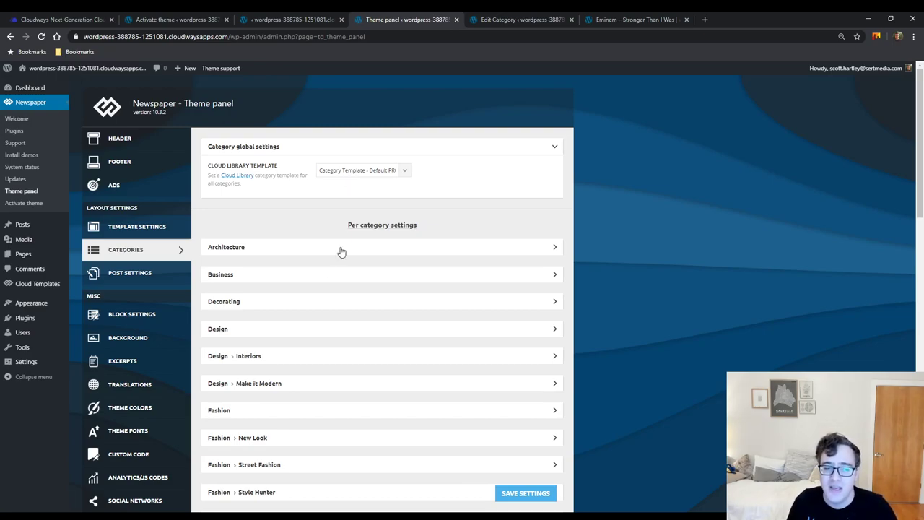
Set Architecture's category cloud library template to Theme Templates and review the category template, top posts, article display and sidebar options.
left_click(315, 250)
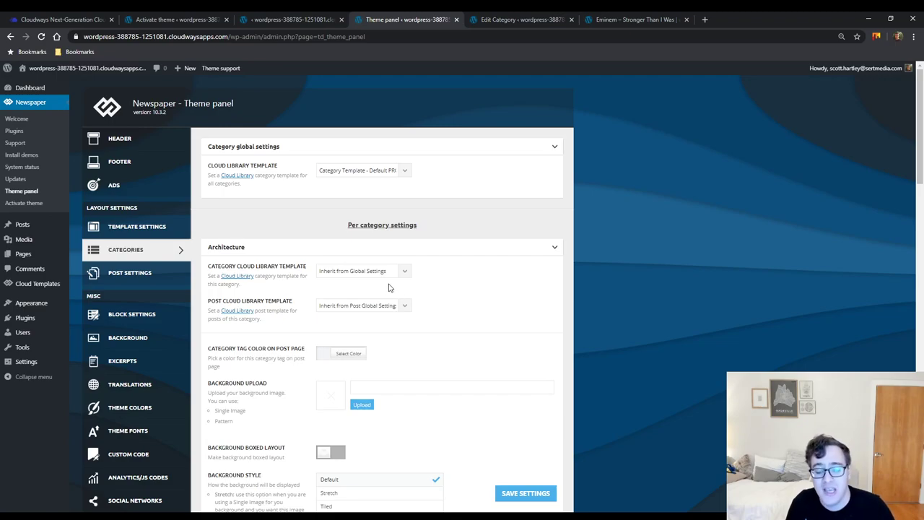
left_click(382, 292)
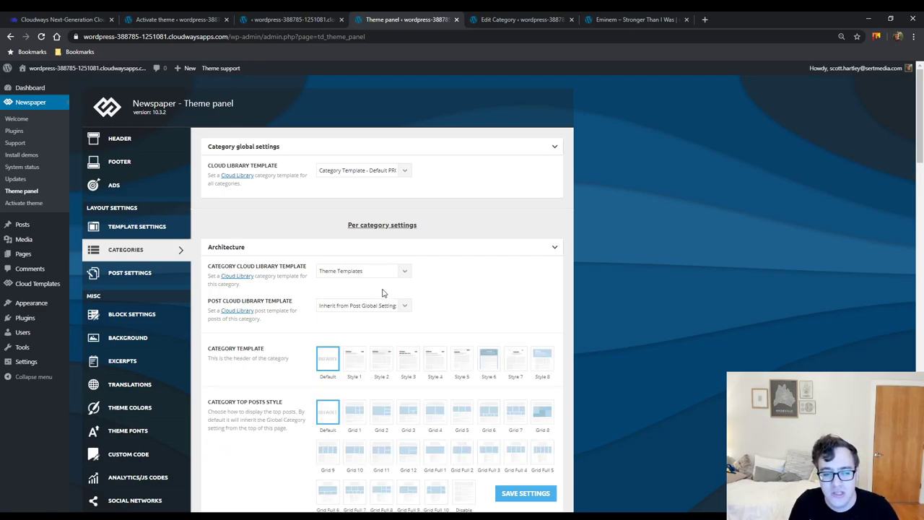
scroll(400, 288, "down", 2)
scroll(406, 285, "down", 3)
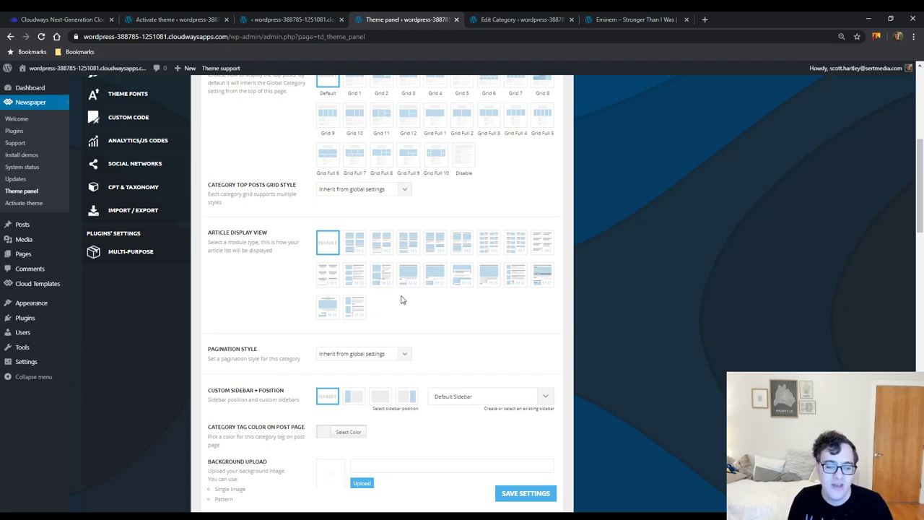
scroll(402, 299, "up", 5)
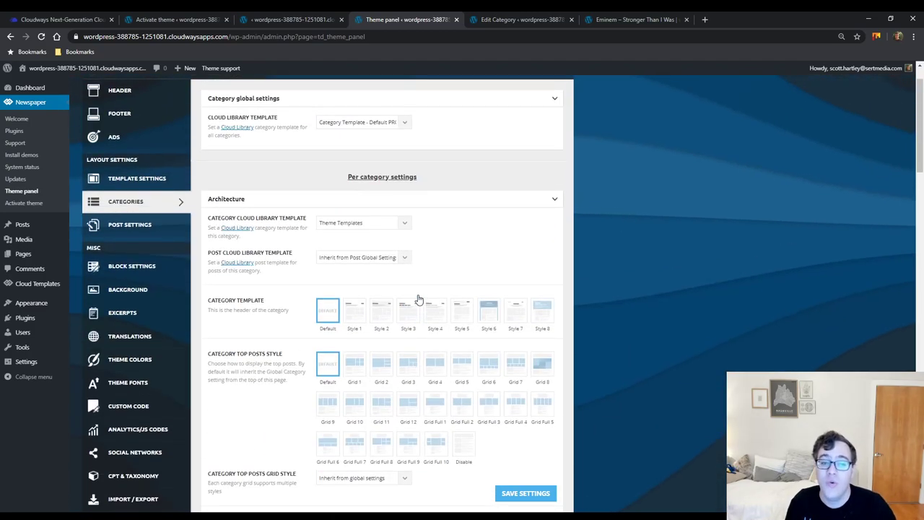
scroll(228, 229, "up", 1)
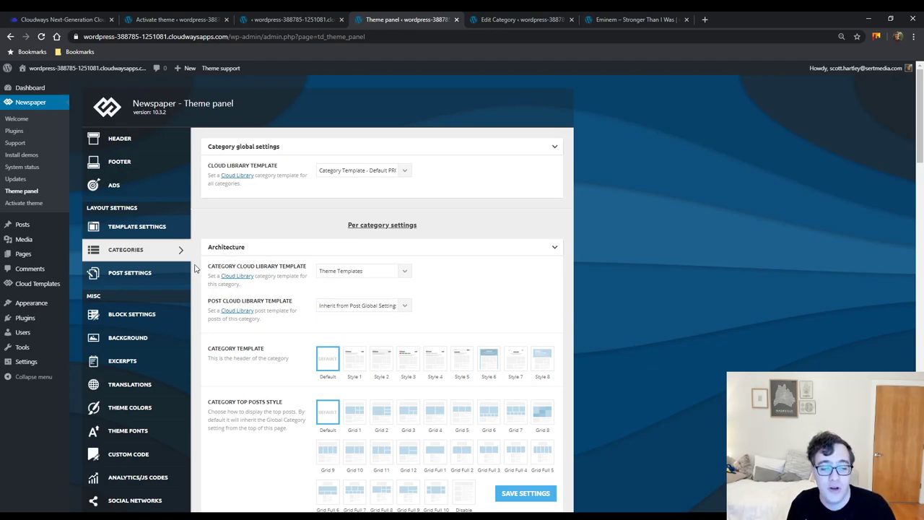
Review the general post settings in the theme panel and enlarge the Eminem article's featured image to see the modal viewer.
left_click(144, 272)
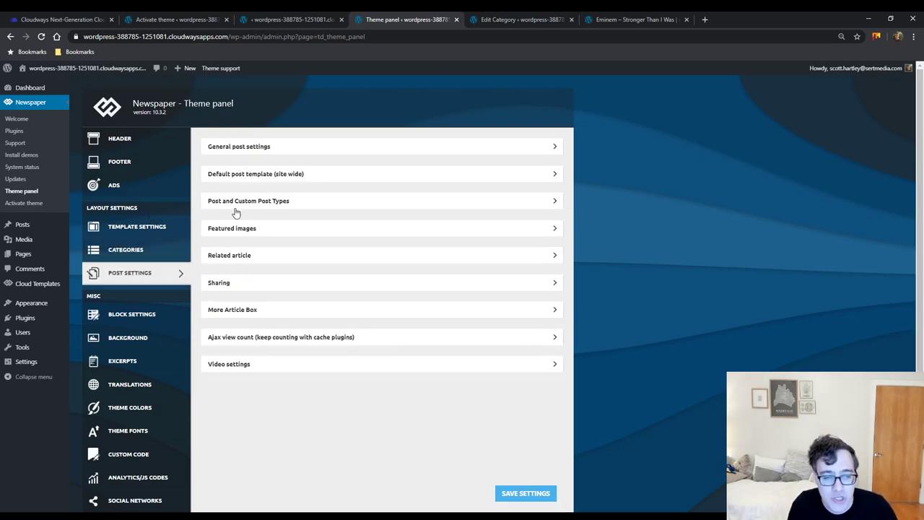
left_click(259, 148)
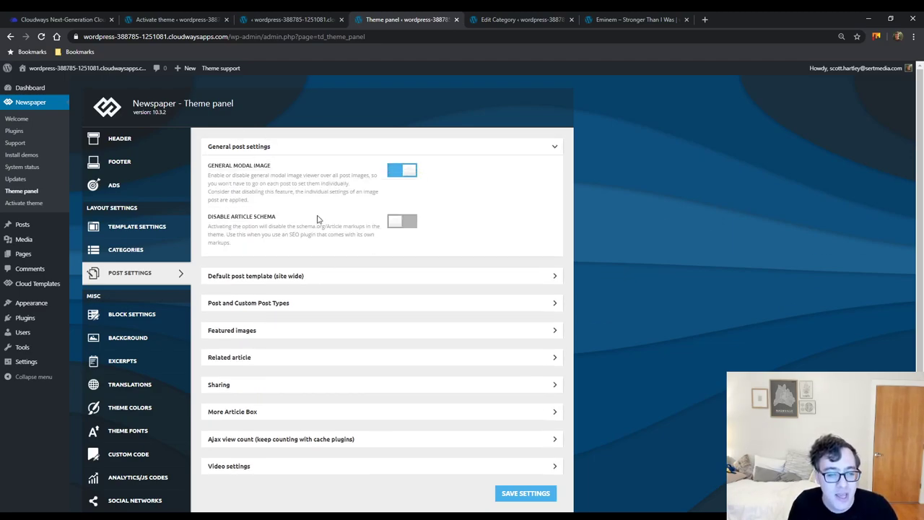
left_click(538, 20)
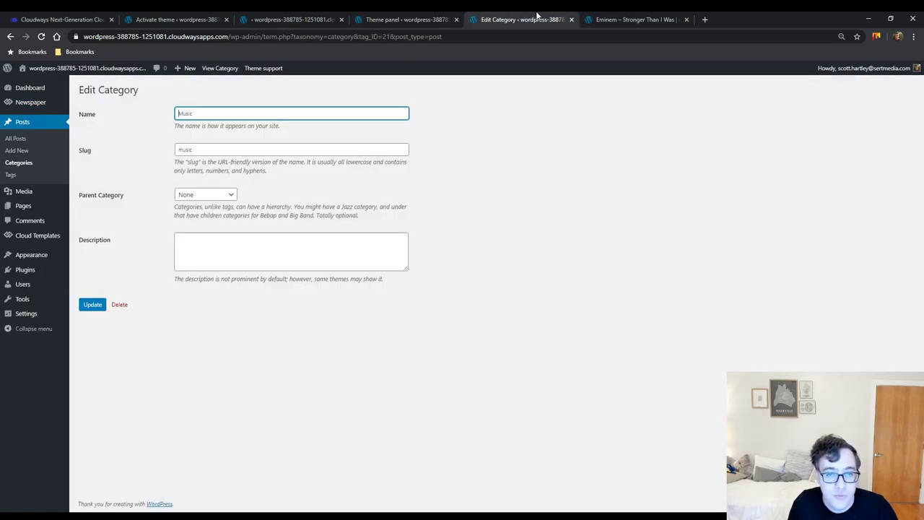
left_click(599, 20)
left_click(441, 336)
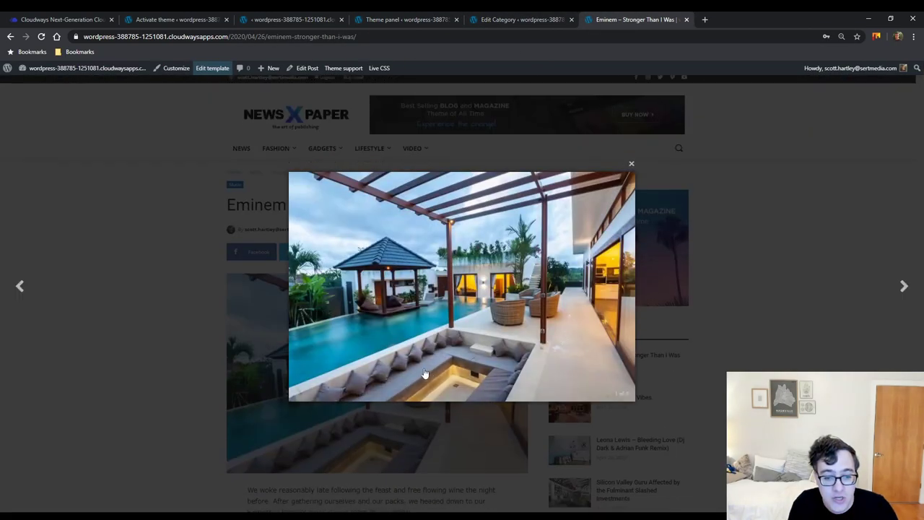
scroll(598, 114, "down", 2)
Close the Edit Category page, dismiss the article's enlarged image, and return to the theme panel's general modal image setting.
left_click(537, 20)
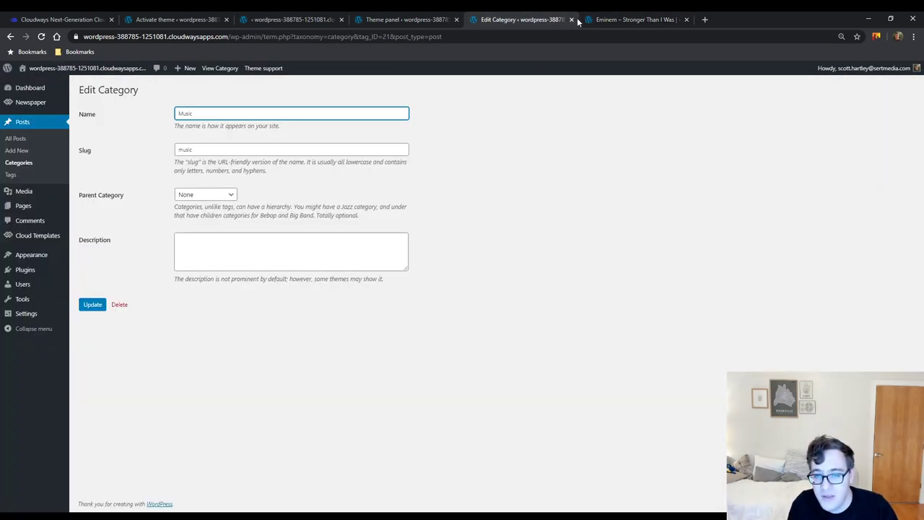
left_click(570, 19)
left_click(439, 18)
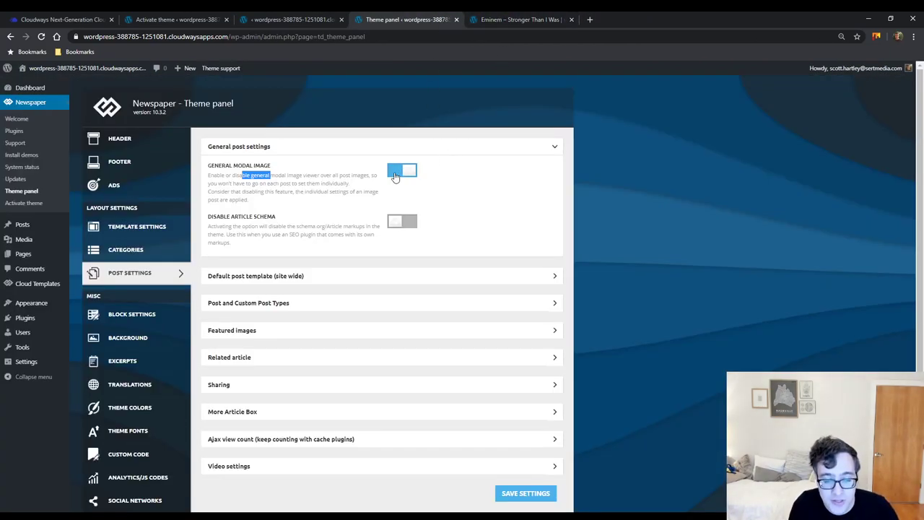
left_click(525, 18)
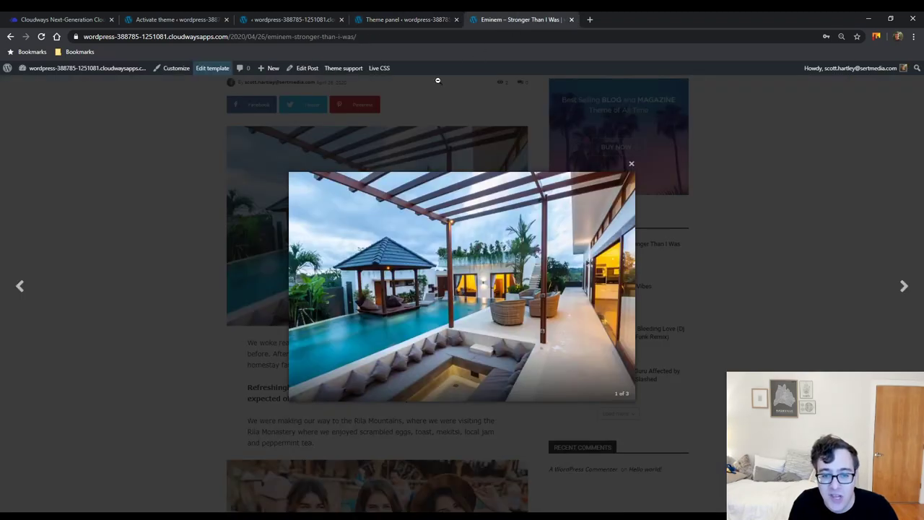
left_click(206, 170)
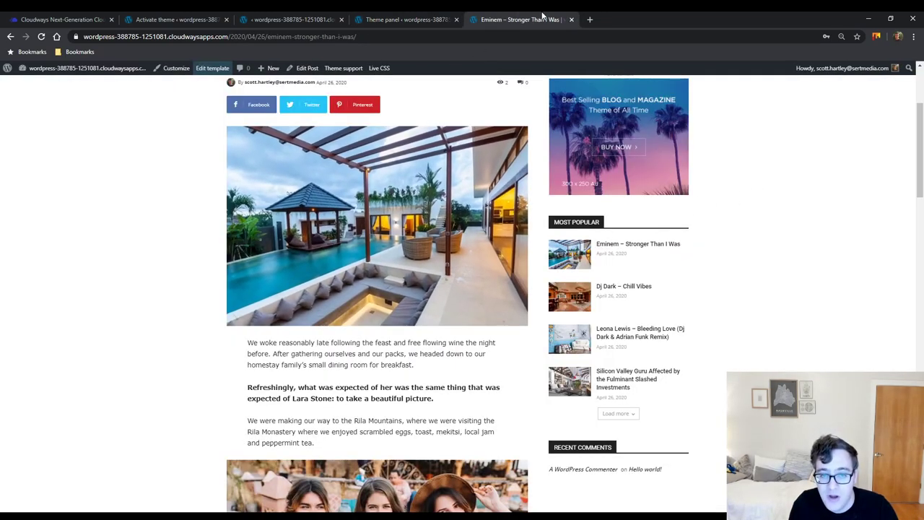
left_click(377, 20)
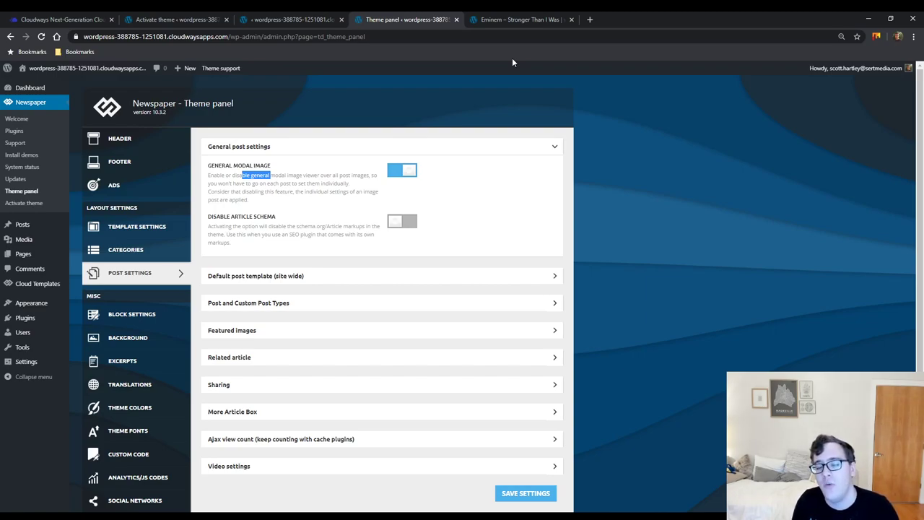
Collapse the general post settings and view the site-wide default post template choices.
left_click(390, 143)
left_click(391, 143)
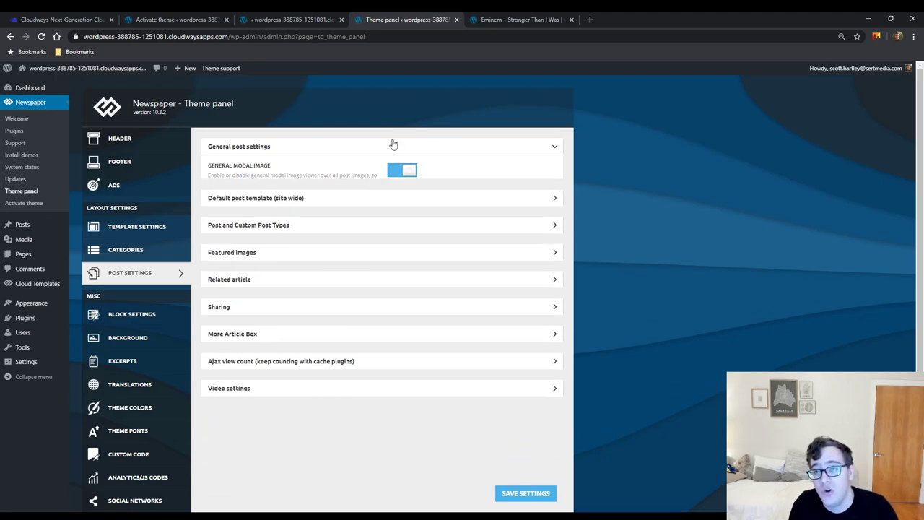
left_click(370, 177)
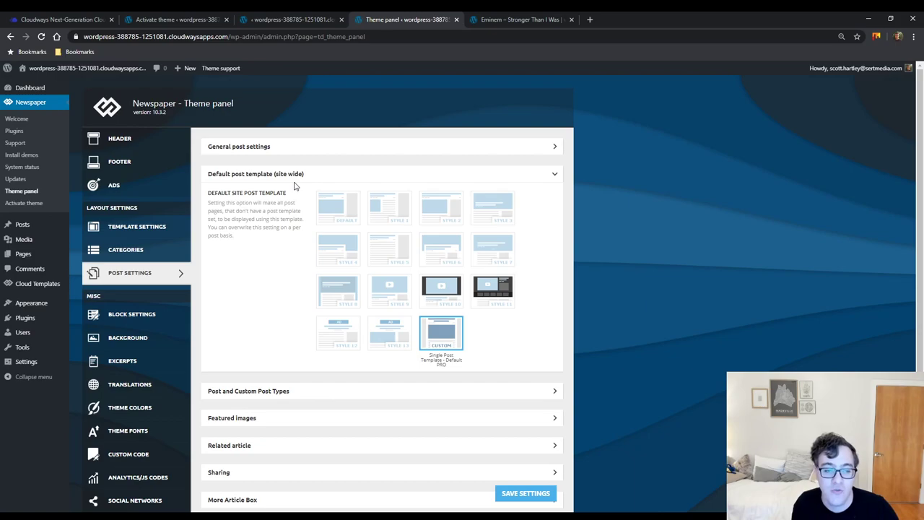
Open the Eminem article for editing in a separate tab and review its featured video, post template and sidebar settings.
key("ctrl+Tab")
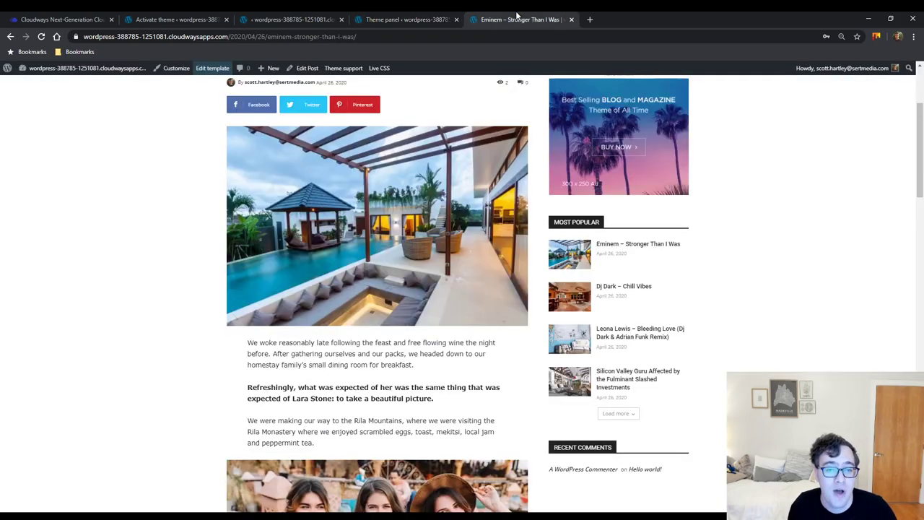
left_click(307, 69, "ctrl")
scroll(361, 167, "up", 2)
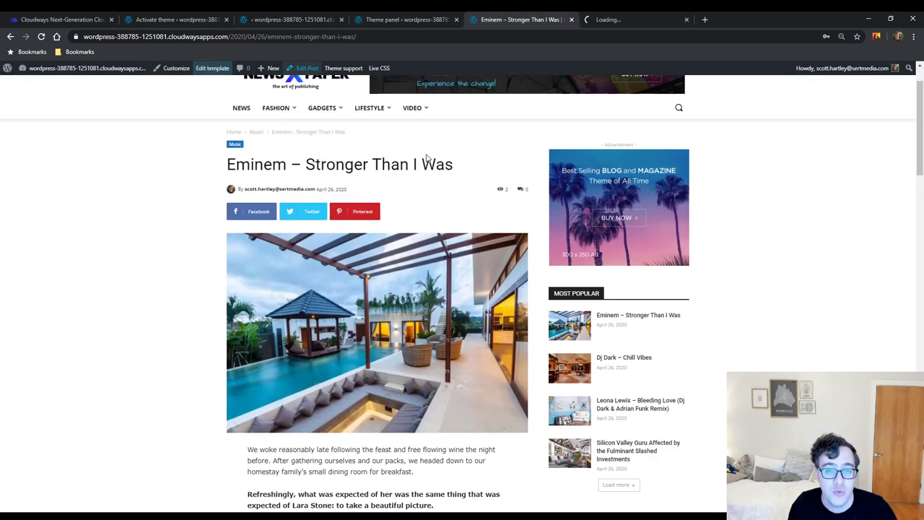
left_click_drag(639, 25, 570, 20)
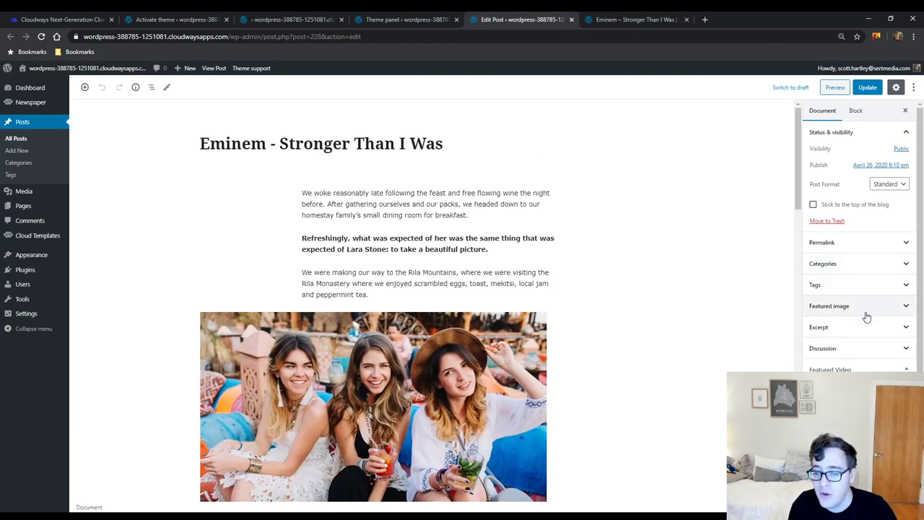
scroll(866, 315, "down", 3)
scroll(717, 284, "down", 10)
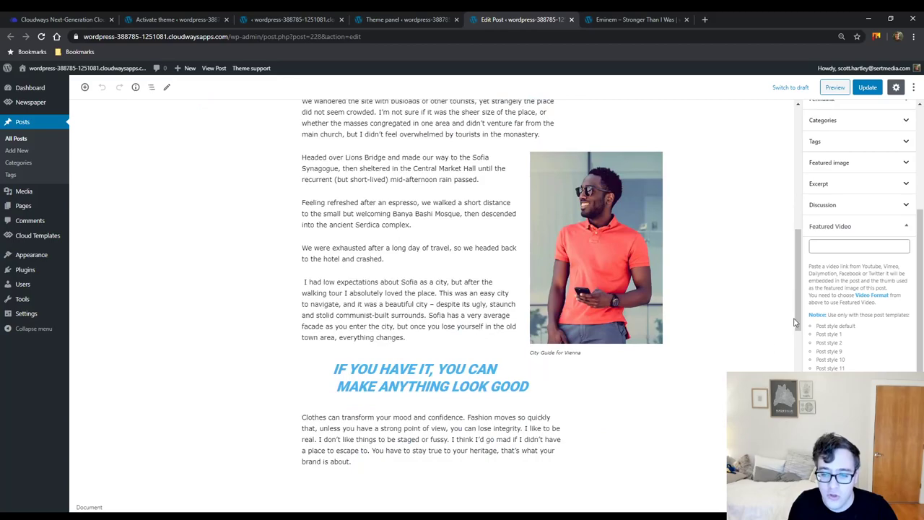
scroll(743, 246, "down", 5)
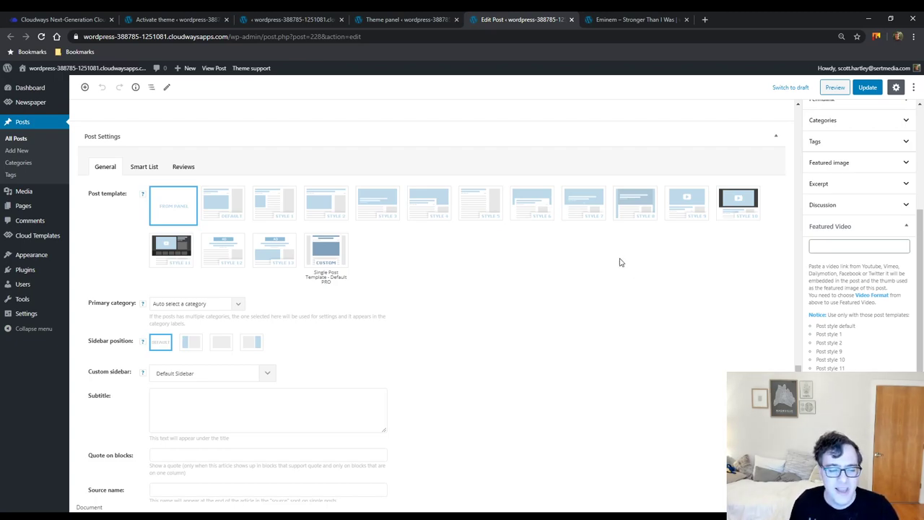
scroll(534, 285, "down", 2)
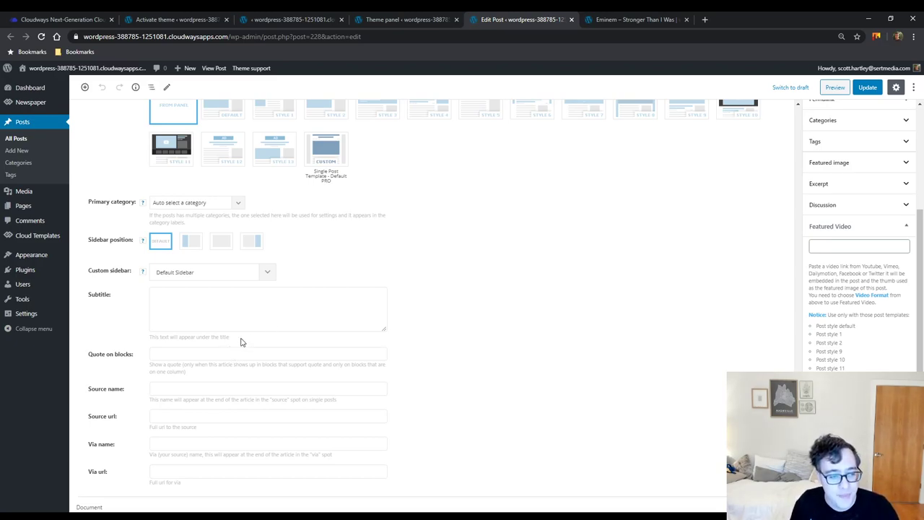
Return to the theme panel and review the display options for posts and custom post types.
left_click(408, 20)
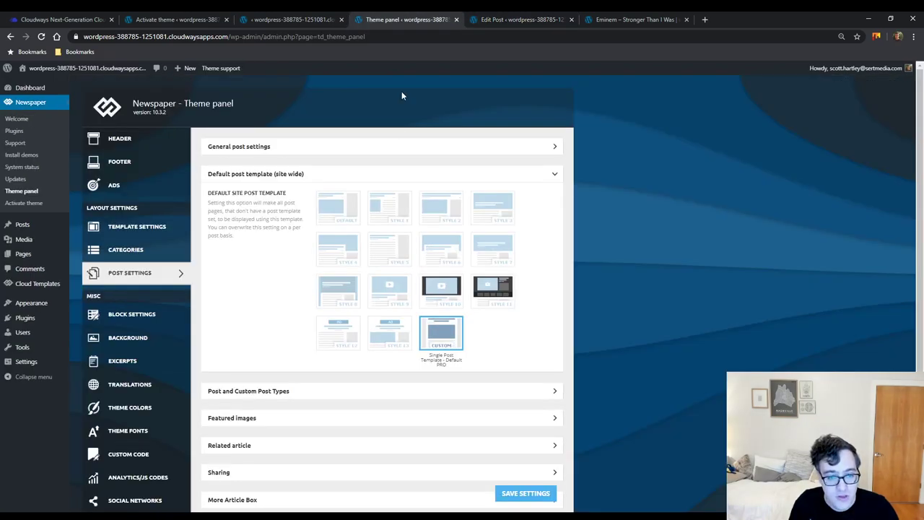
scroll(308, 253, "down", 3)
left_click(310, 249)
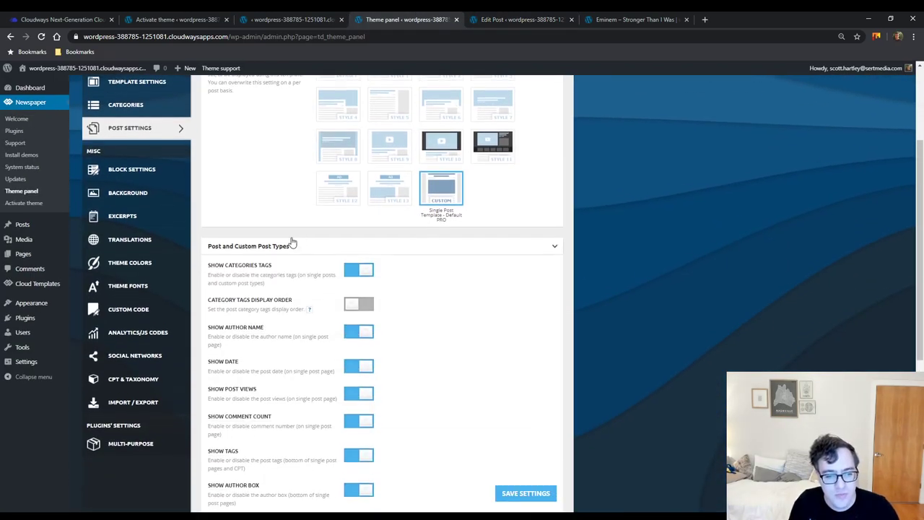
scroll(293, 241, "down", 2)
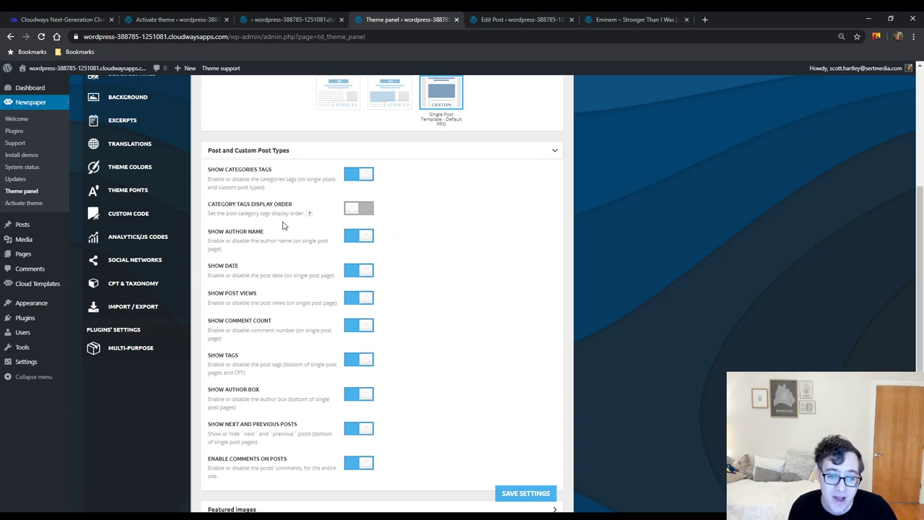
Open the Eminem article's single post template in tagDiv Composer and delete the breadcrumbs above the title.
left_click(624, 19)
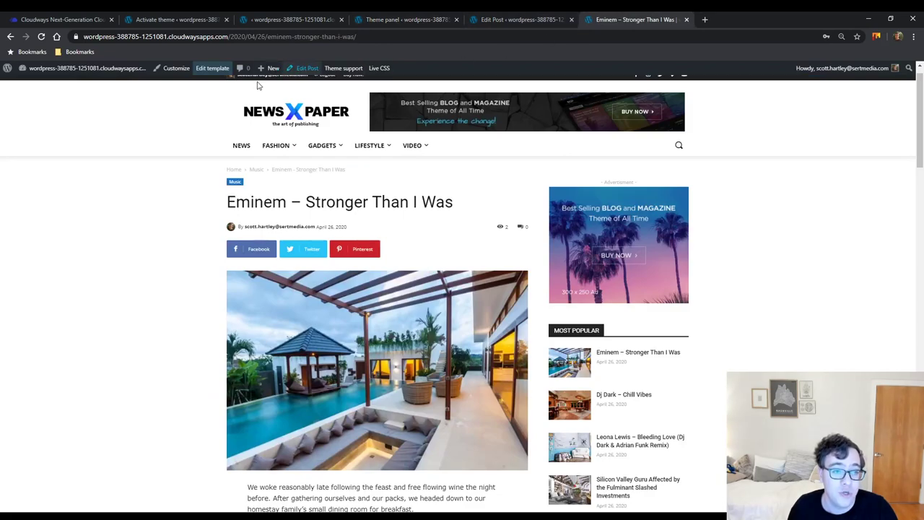
left_click(214, 69)
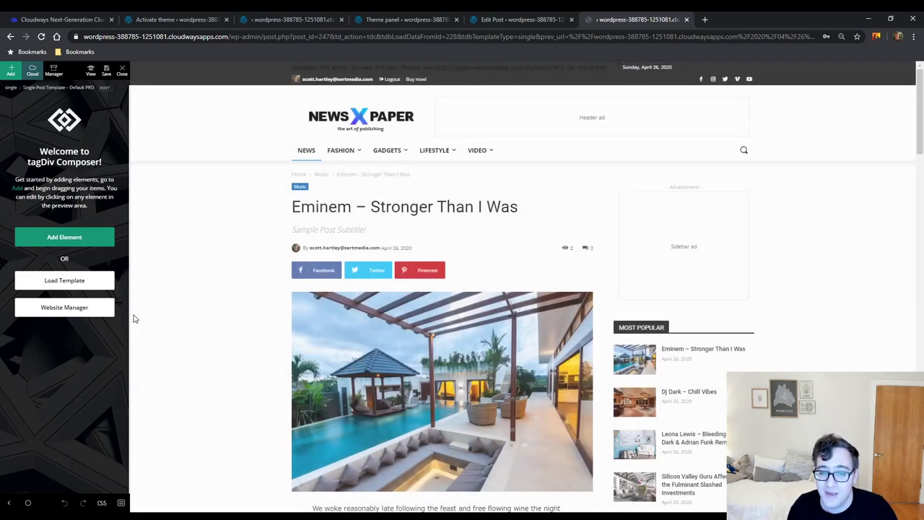
left_click(570, 249)
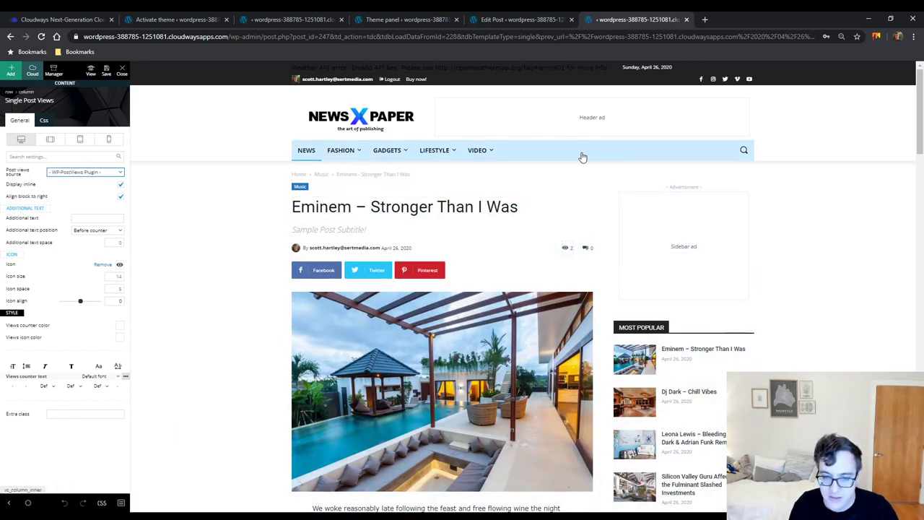
key("Delete")
left_click(430, 269)
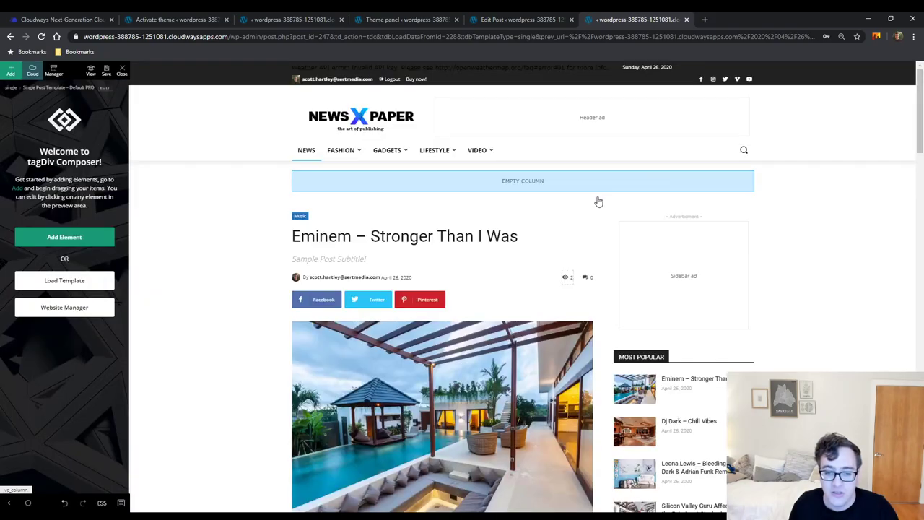
Delete the post views element beside the comment count and save the template.
left_click(570, 279)
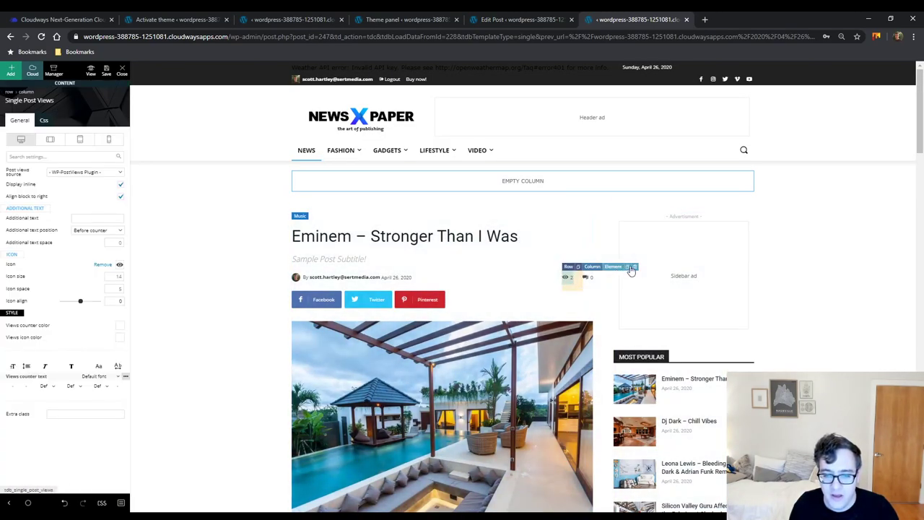
left_click(635, 267)
left_click(431, 268)
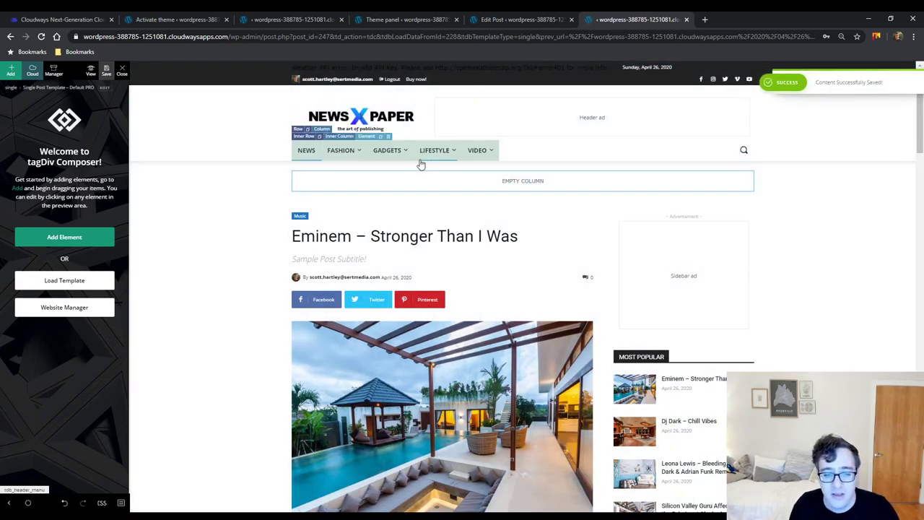
Return to the theme panel's post settings and view the featured image display, placeholder and lightbox options.
left_click(247, 16)
left_click(216, 18)
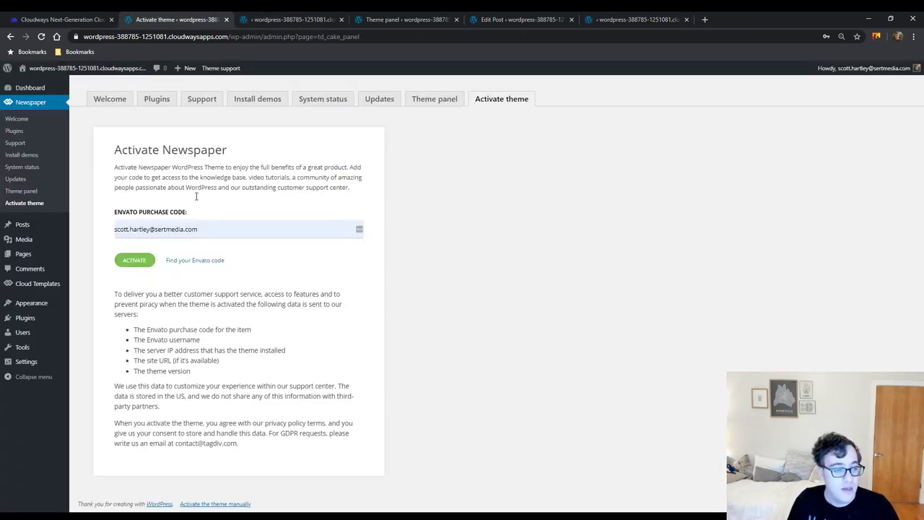
left_click(289, 19)
left_click(429, 18)
left_click(545, 19)
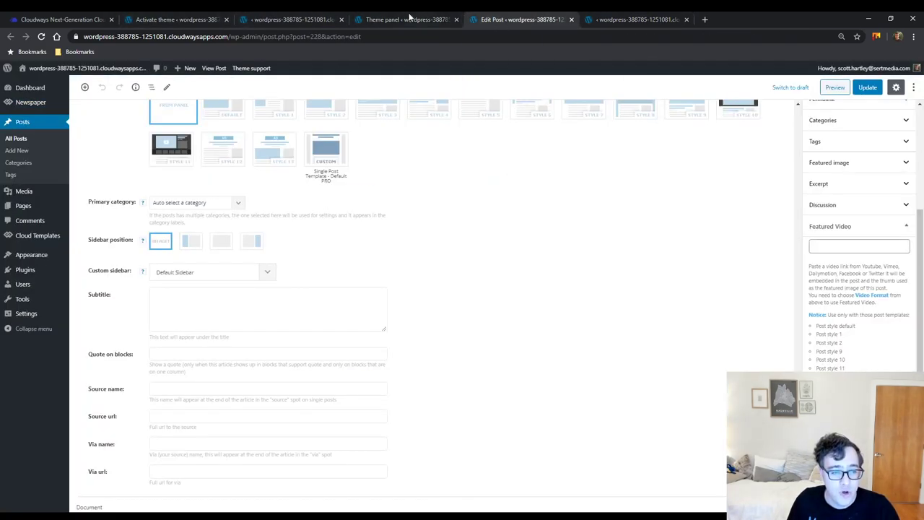
left_click(408, 20)
scroll(335, 293, "down", 3)
left_click(281, 318)
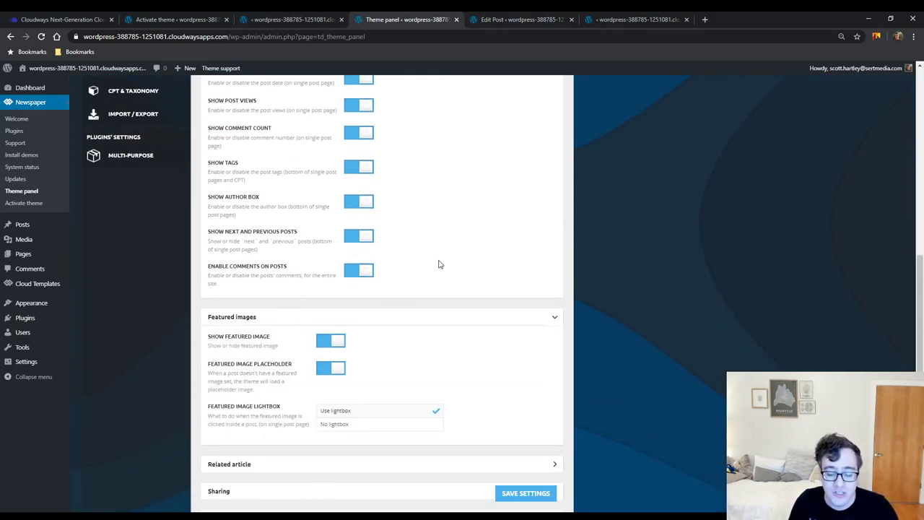
Enable the Ajax post view count in the theme panel's post settings.
scroll(436, 310, "down", 2)
scroll(441, 305, "down", 1)
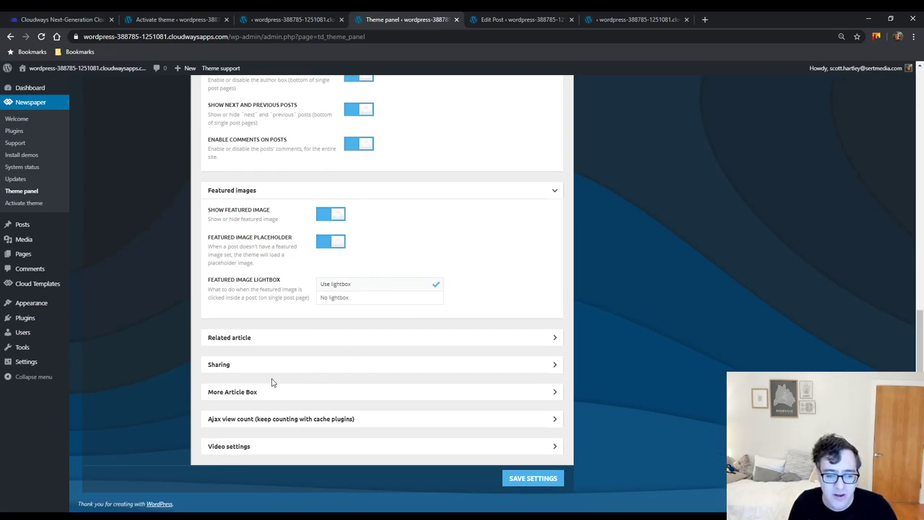
left_click(404, 418)
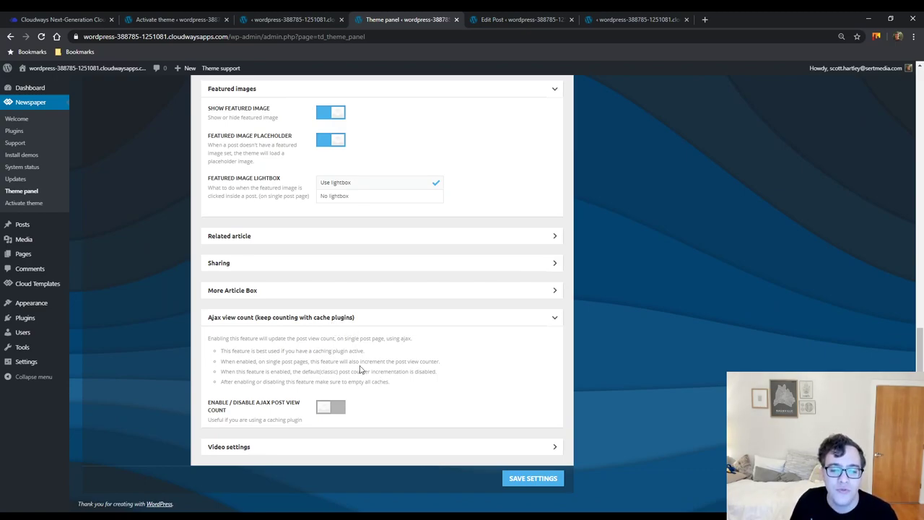
left_click(334, 411)
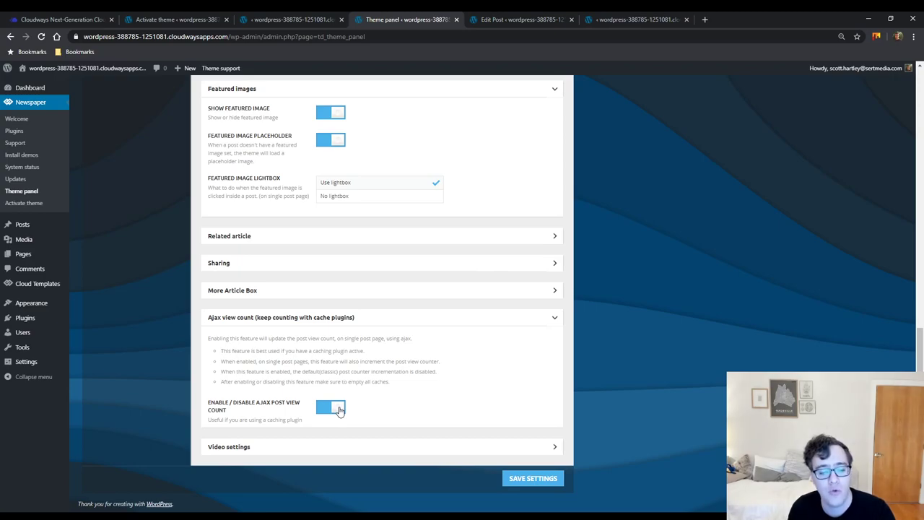
Expand the video settings and review the player, sticky video, size and position options.
left_click(296, 447)
scroll(295, 451, "down", 3)
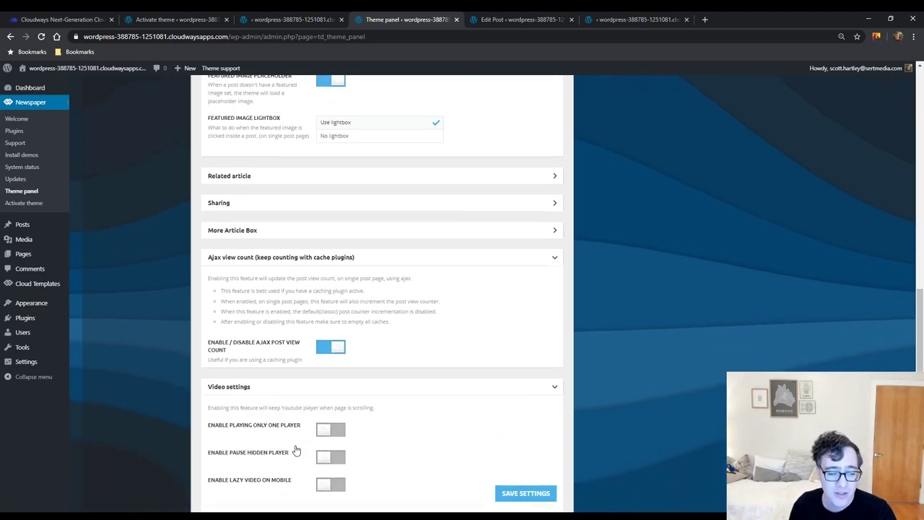
scroll(321, 408, "down", 3)
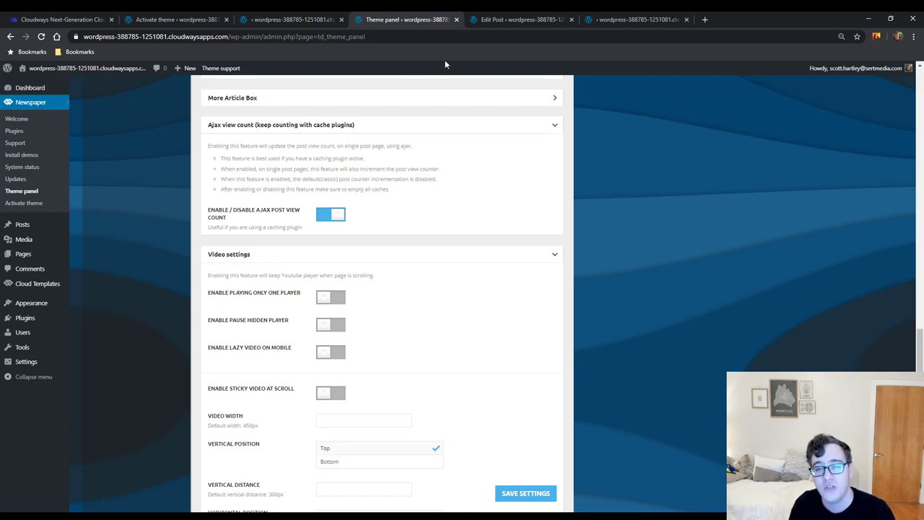
scroll(412, 196, "down", 4)
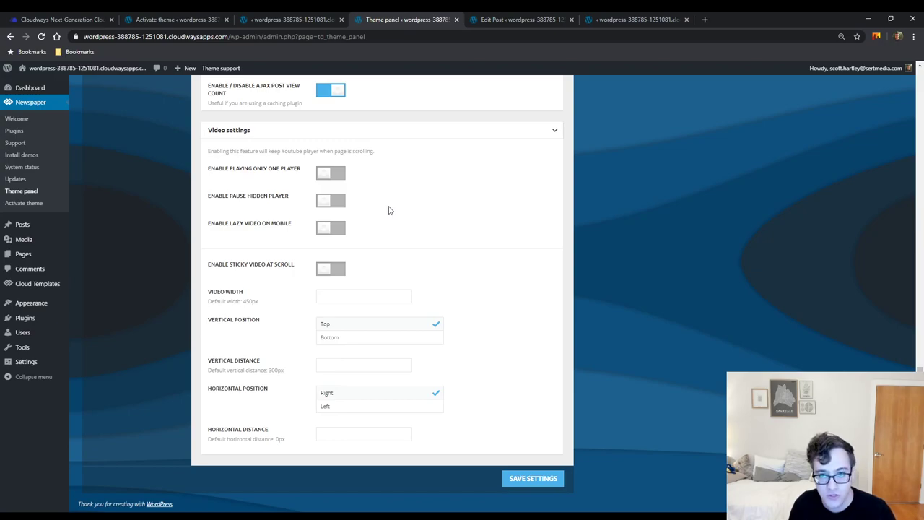
Look over the single post template in the composer preview, including the sidebar's Most Popular block.
left_click(636, 20)
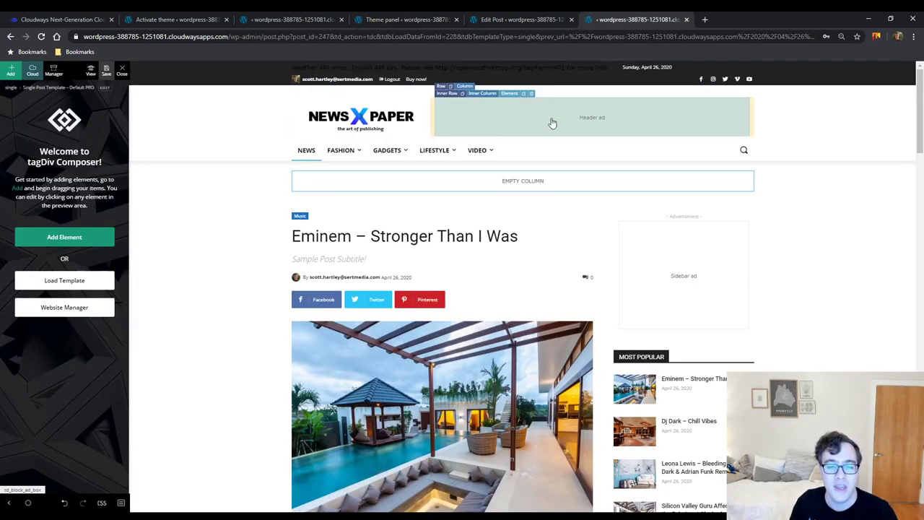
scroll(479, 178, "down", 3)
scroll(721, 289, "down", 10)
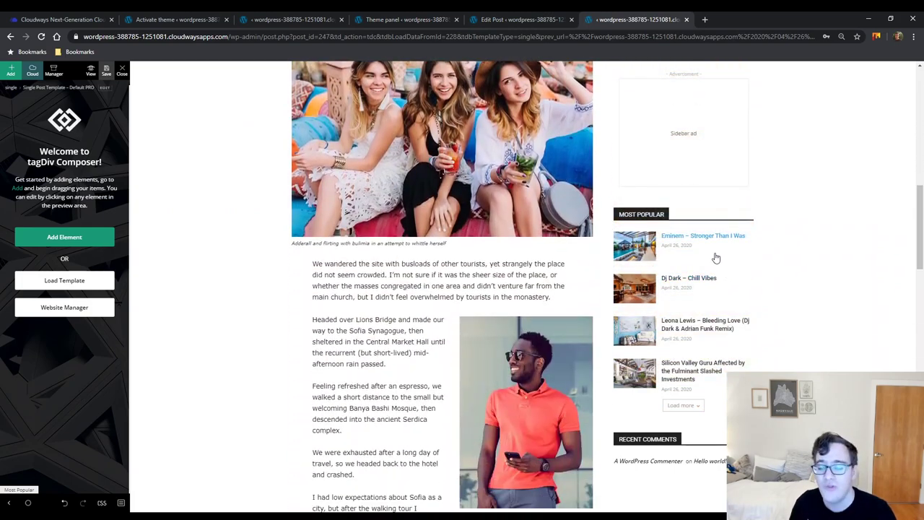
Open the theme panel's block settings and review the global header templates and the 7 days post sorting option.
left_click(376, 17)
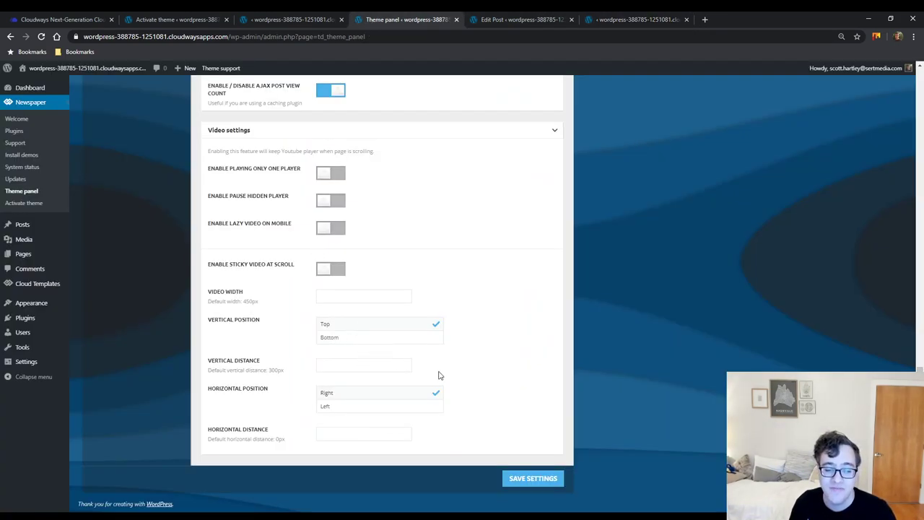
scroll(495, 400, "up", 15)
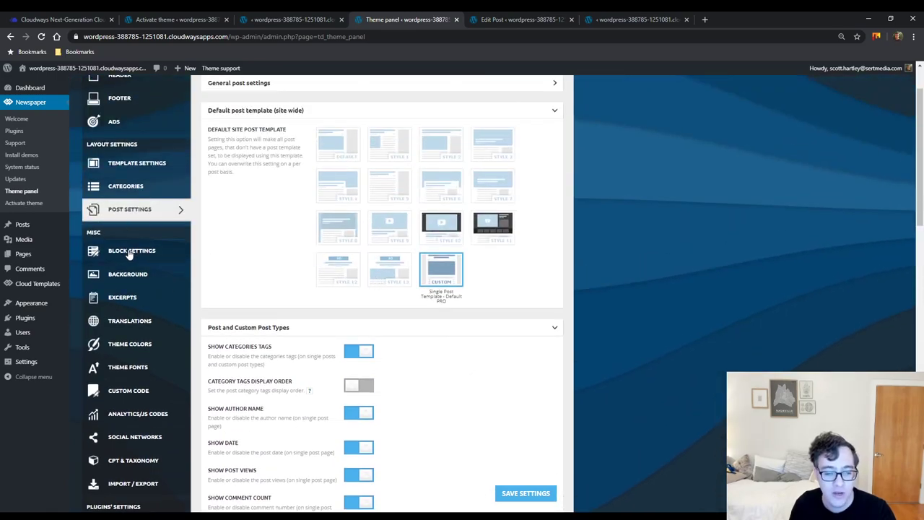
left_click(131, 250)
scroll(343, 231, "down", 2)
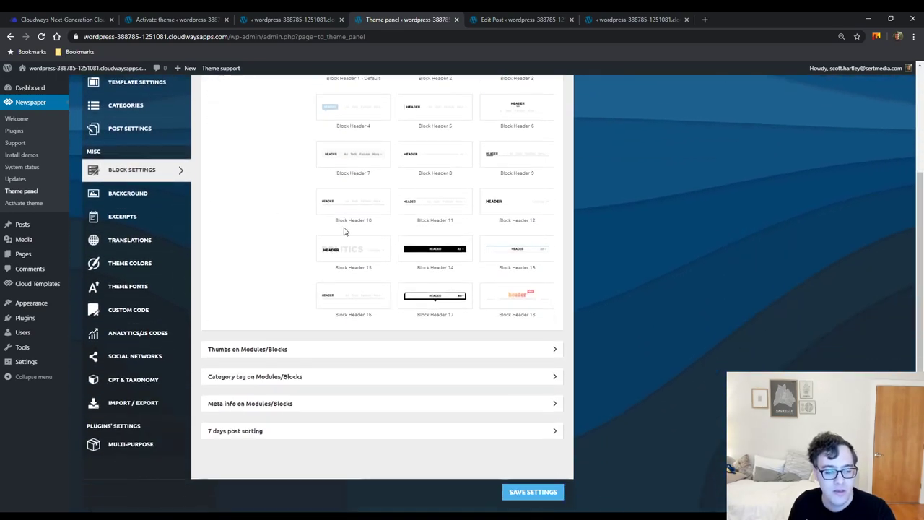
scroll(343, 231, "down", 1)
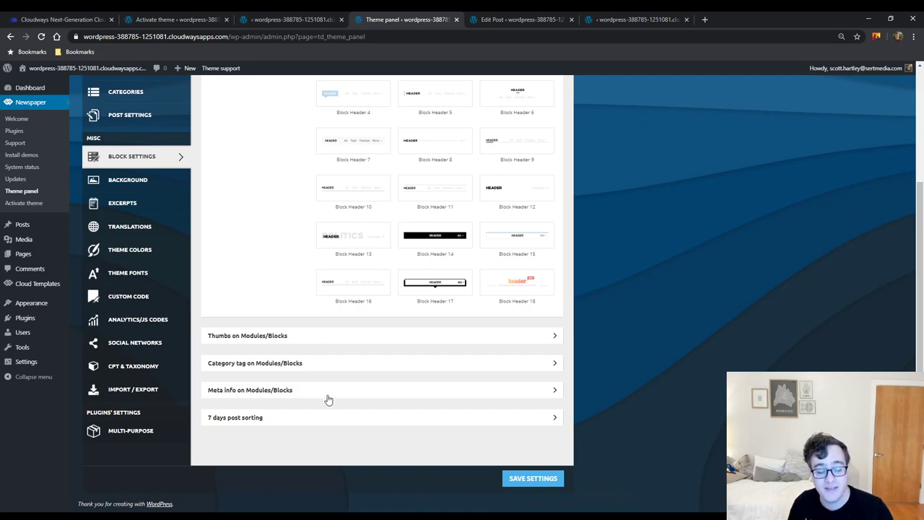
left_click(271, 421)
scroll(318, 394, "down", 1)
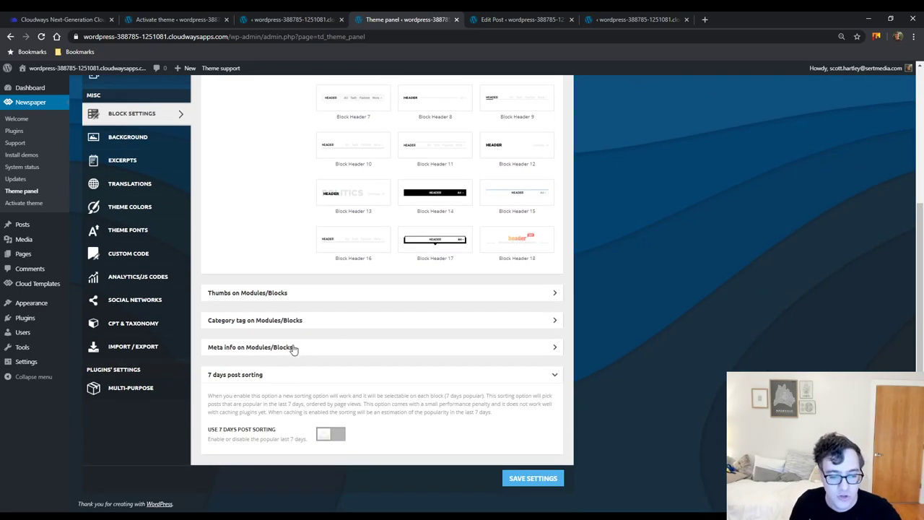
scroll(296, 346, "up", 3)
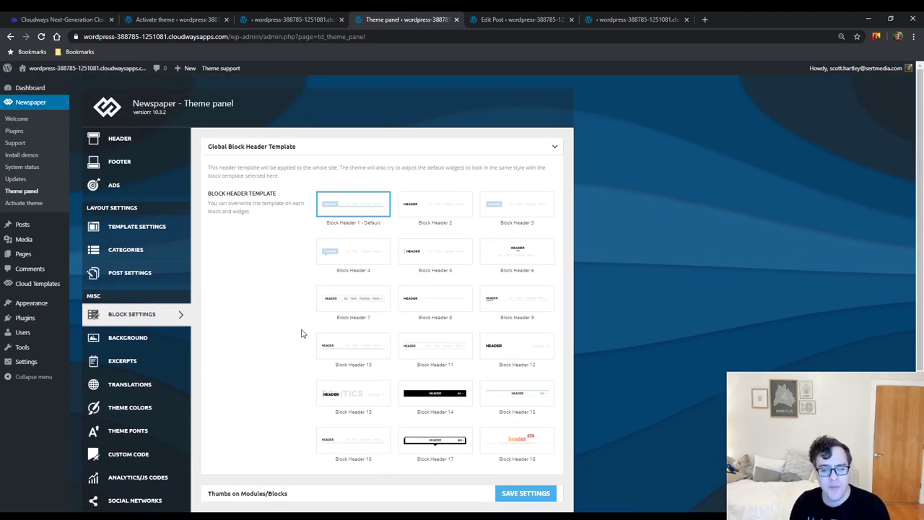
left_click(521, 19)
left_click(635, 20)
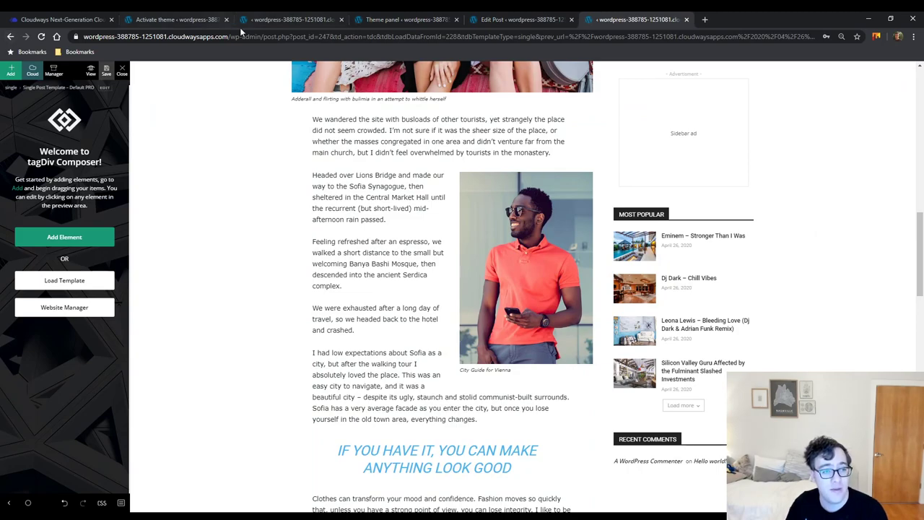
left_click_drag(231, 36, 704, 38)
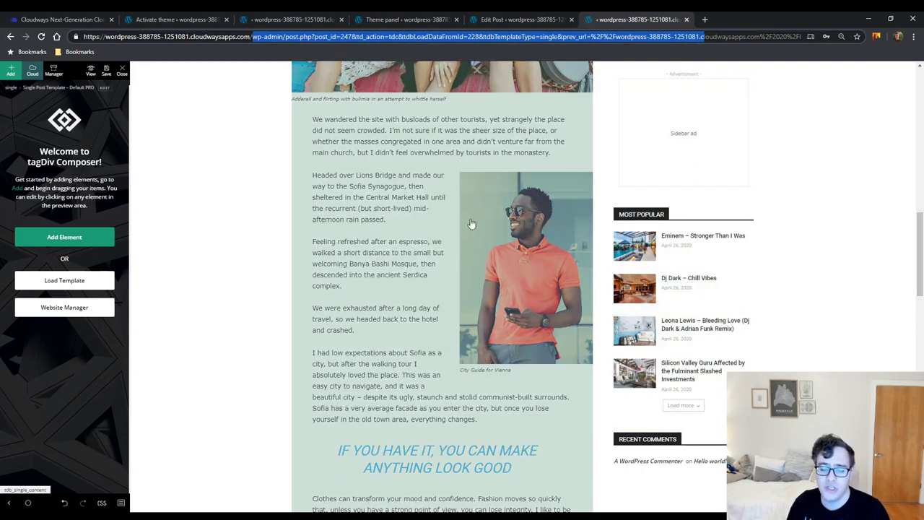
scroll(404, 180, "up", 8)
scroll(359, 110, "up", 3)
left_click(321, 98)
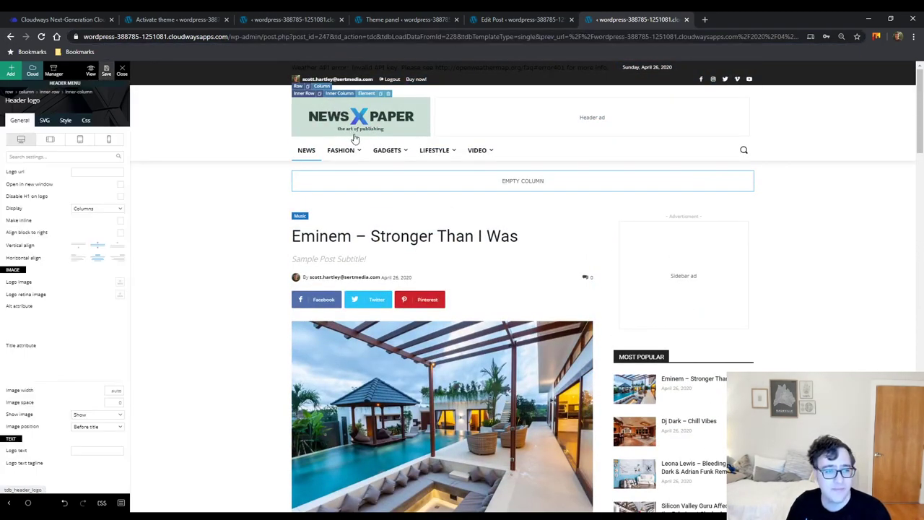
Open the live homepage and examine the header style of the Don't Miss block.
left_click(531, 15)
mouse_move(83, 68)
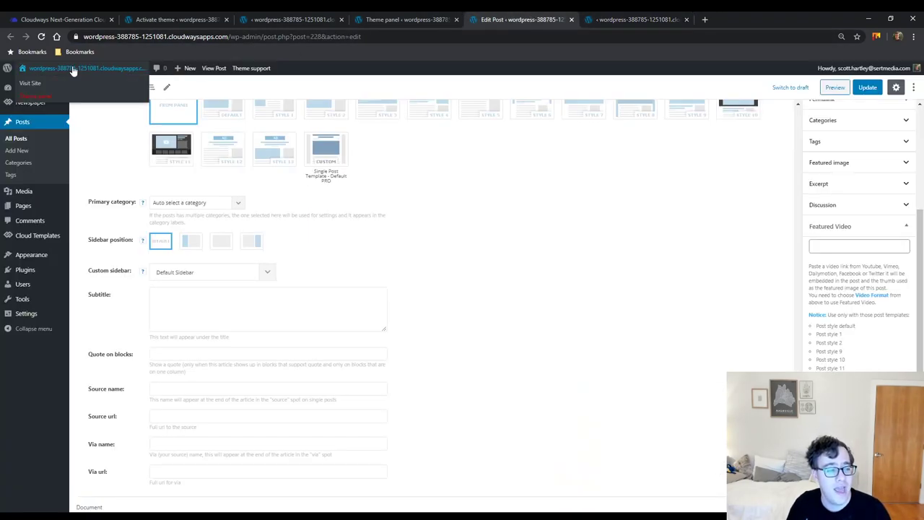
left_click(36, 82)
left_click(803, 20)
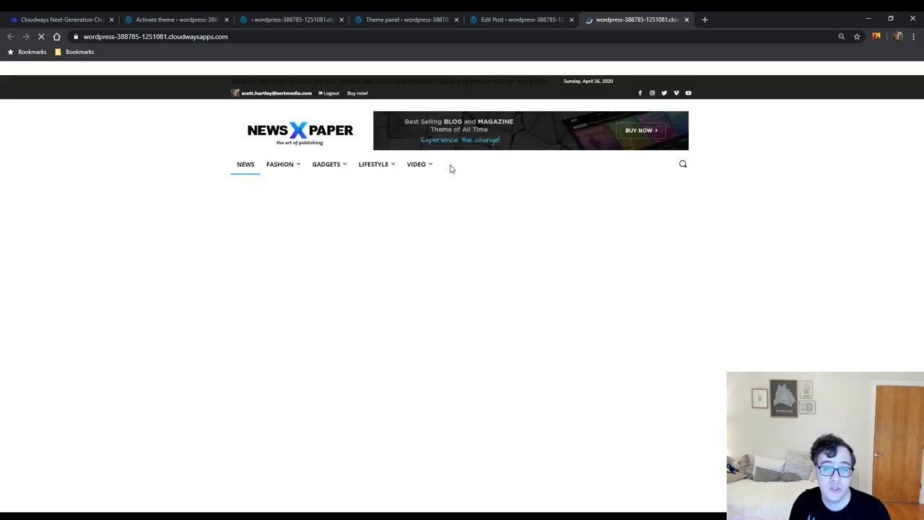
scroll(276, 410, "down", 1)
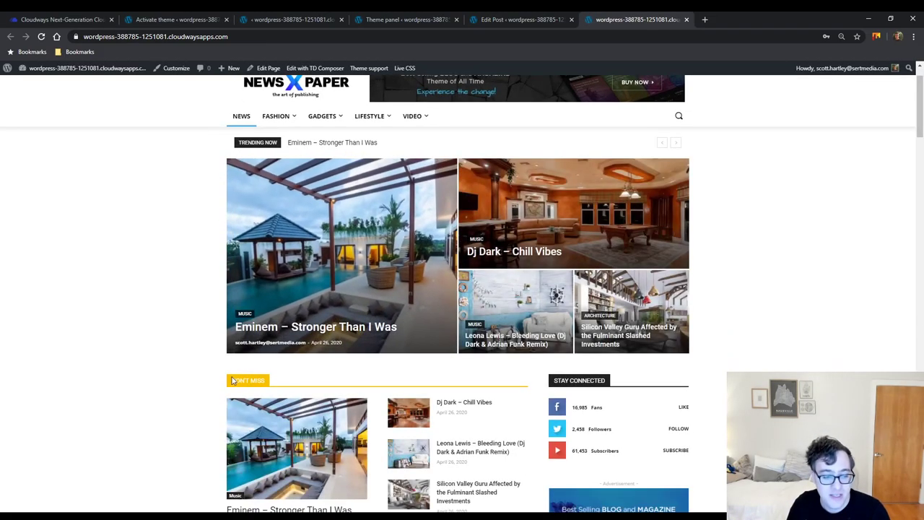
left_click_drag(229, 380, 286, 384)
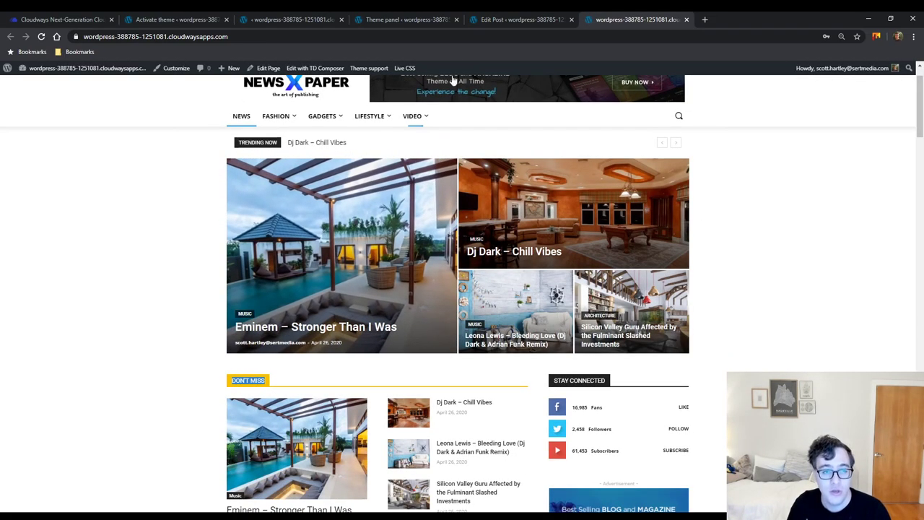
Set the global block header template to Block Header 2 and save the theme panel settings.
left_click(430, 20)
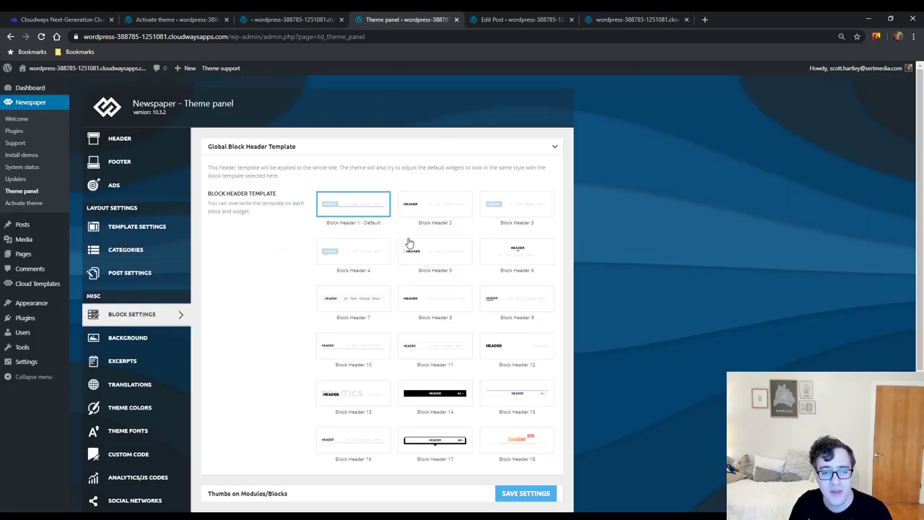
left_click(441, 209)
left_click(441, 209)
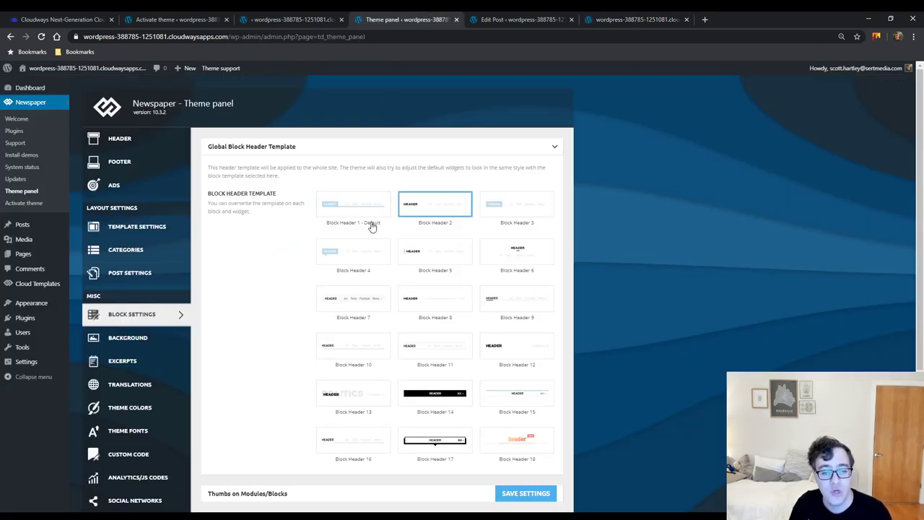
left_click(524, 493)
Reload the live homepage and close the post editing tab.
left_click(641, 20)
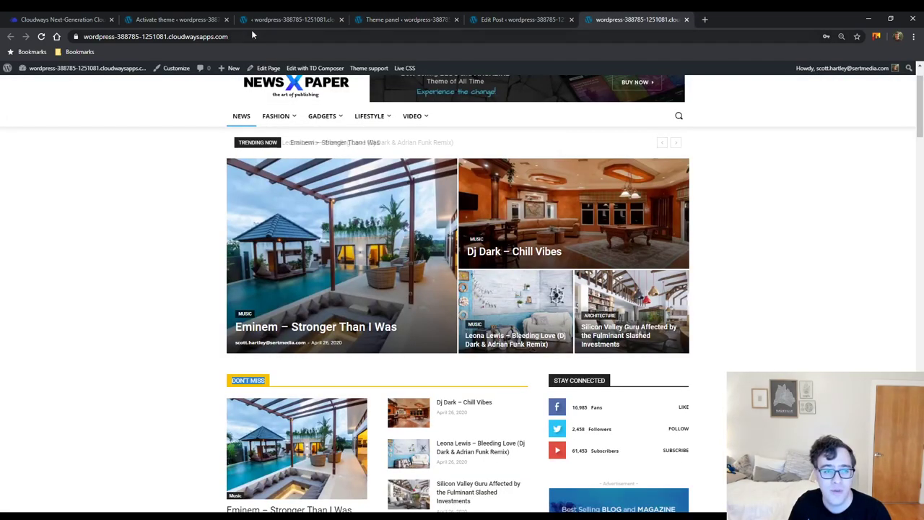
left_click(41, 36)
left_click(571, 19)
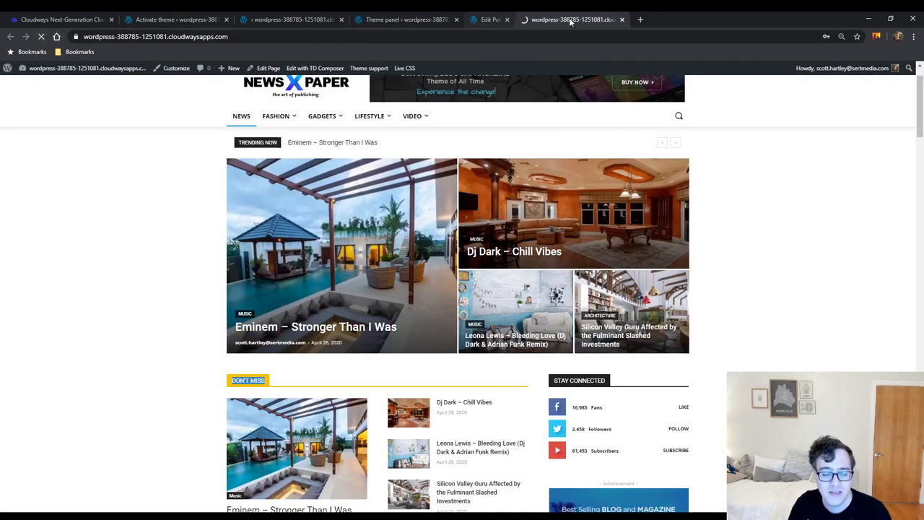
left_click(437, 16)
left_click(521, 17)
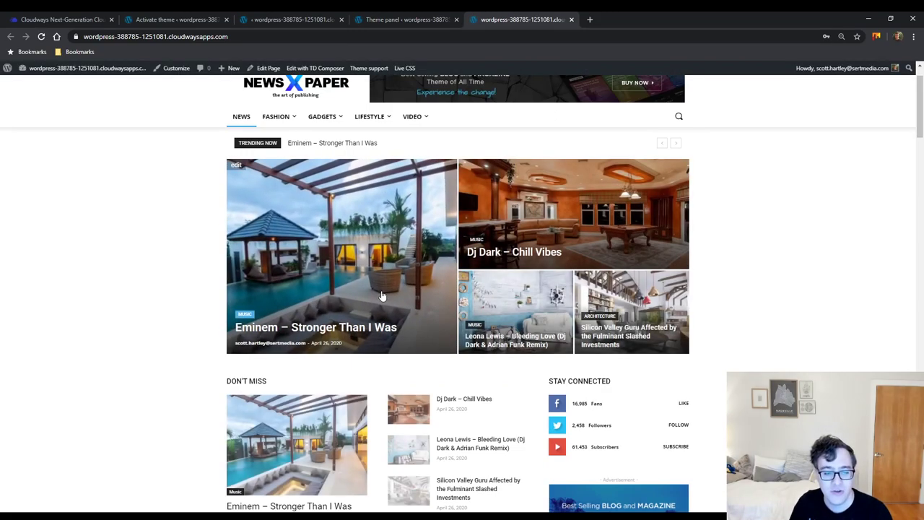
Examine the block headers down the homepage and compare them with the template selected in the theme panel.
scroll(414, 266, "down", 2)
scroll(415, 266, "down", 7)
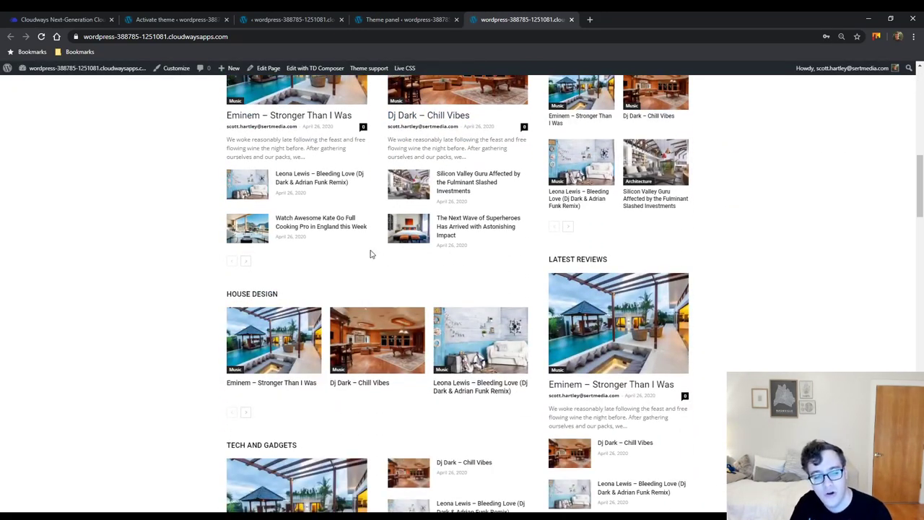
left_click(412, 16)
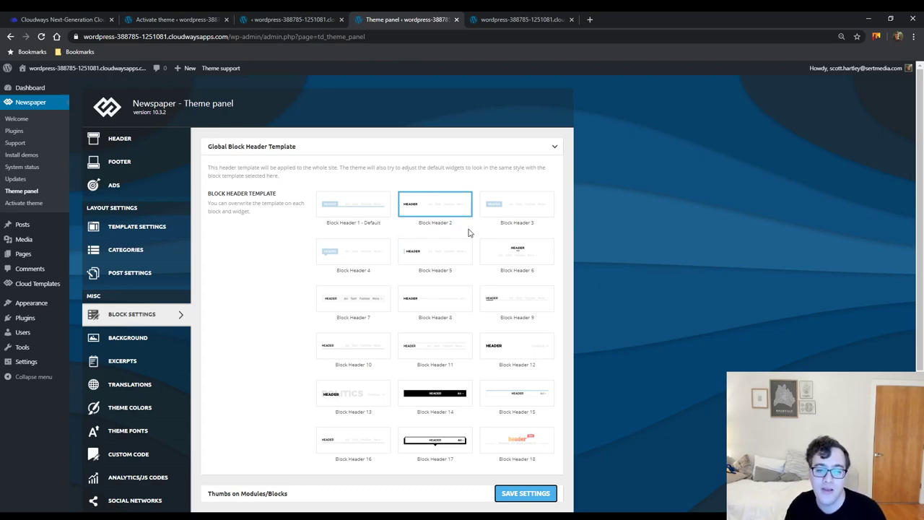
left_click(520, 20)
scroll(464, 313, "up", 5)
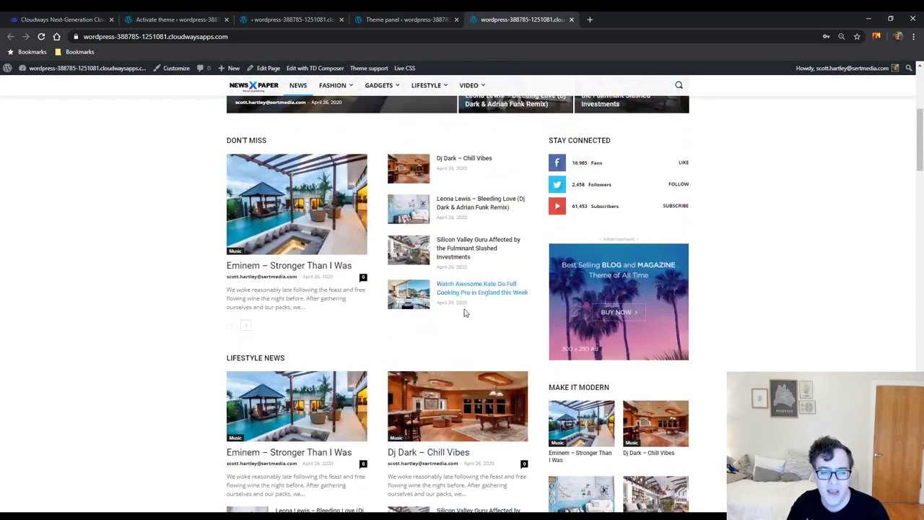
scroll(465, 312, "up", 3)
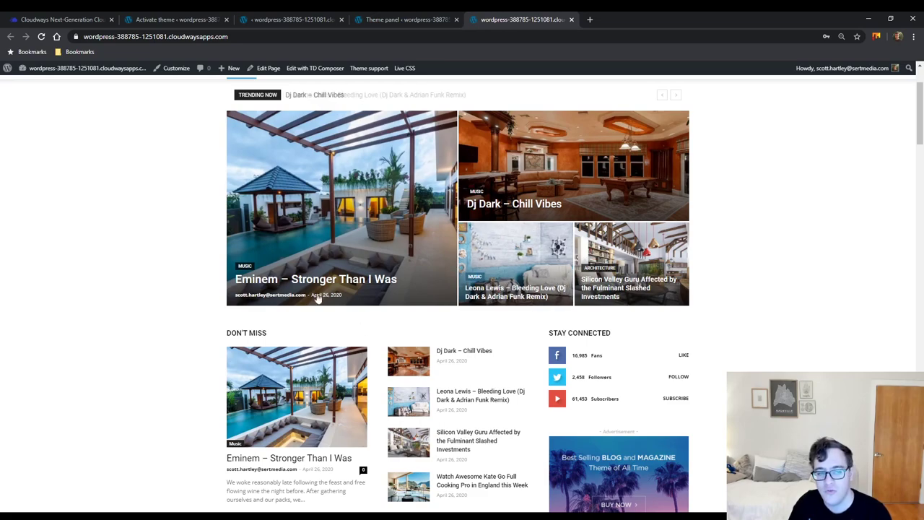
Open the homepage in tagDiv Composer and open the settings of the Don't Miss block.
left_click(299, 68)
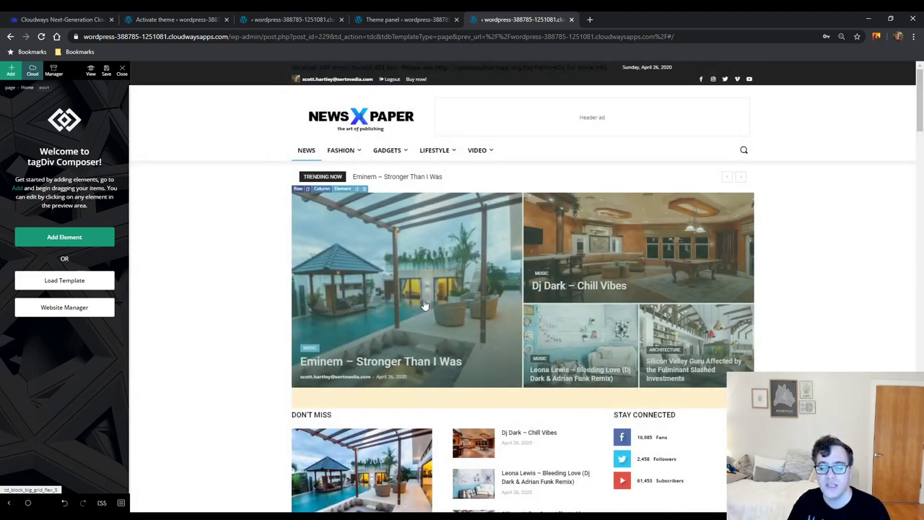
scroll(436, 314, "down", 2)
left_click(436, 325)
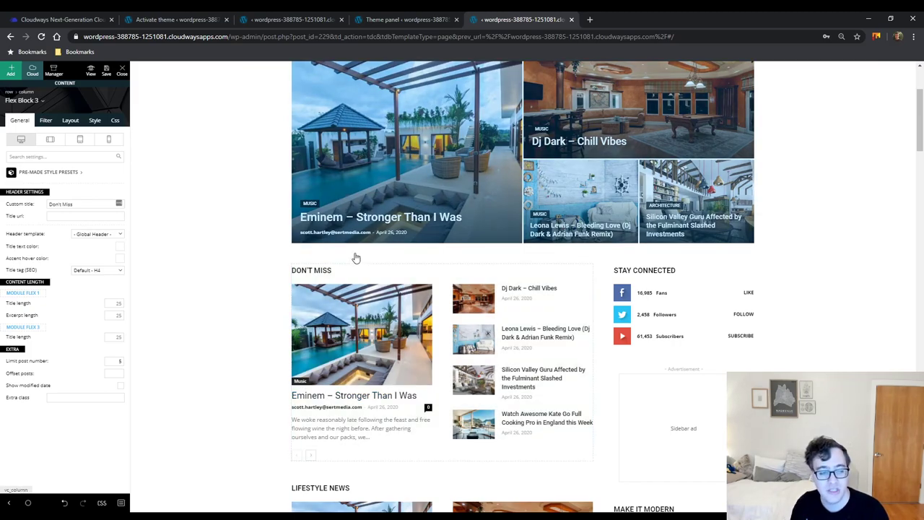
Set the Don't Miss block's category filter to the current category.
left_click(47, 122)
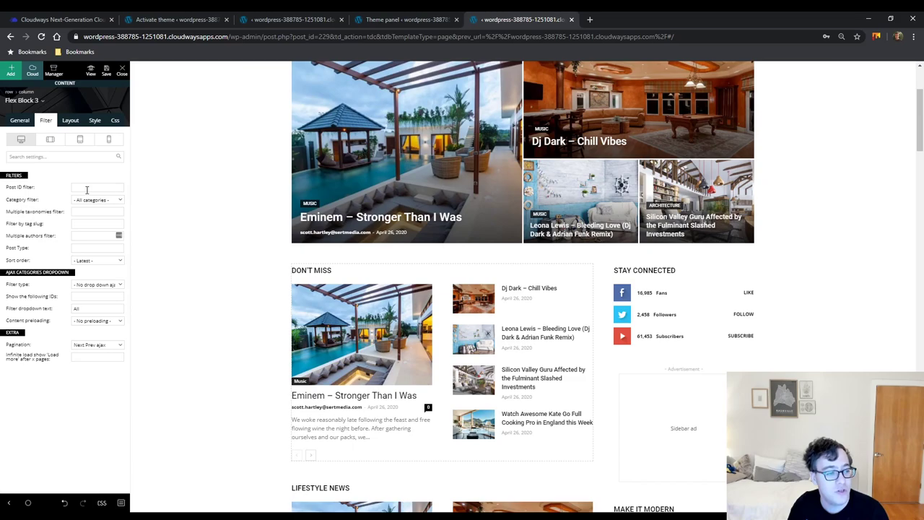
left_click(90, 200)
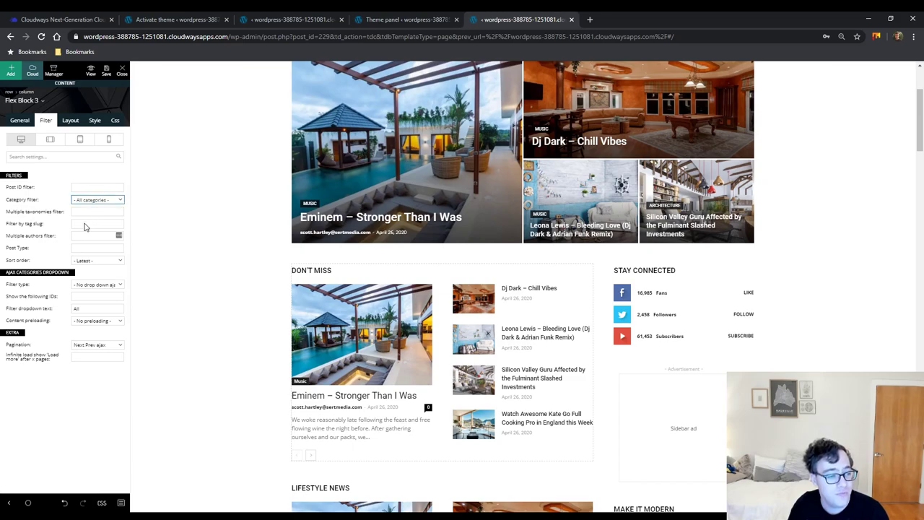
left_click(84, 227)
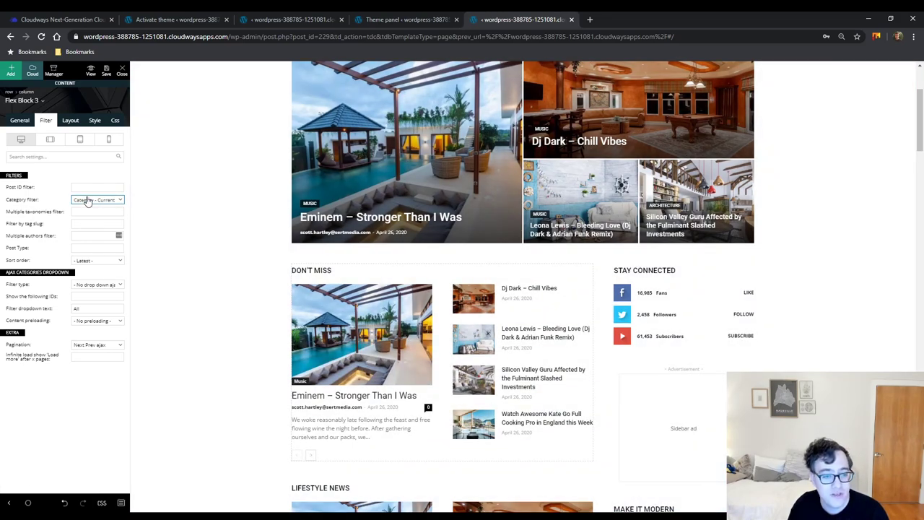
Set the Don't Miss block's Ajax dropdown filter type to Filter by categories.
left_click(90, 187)
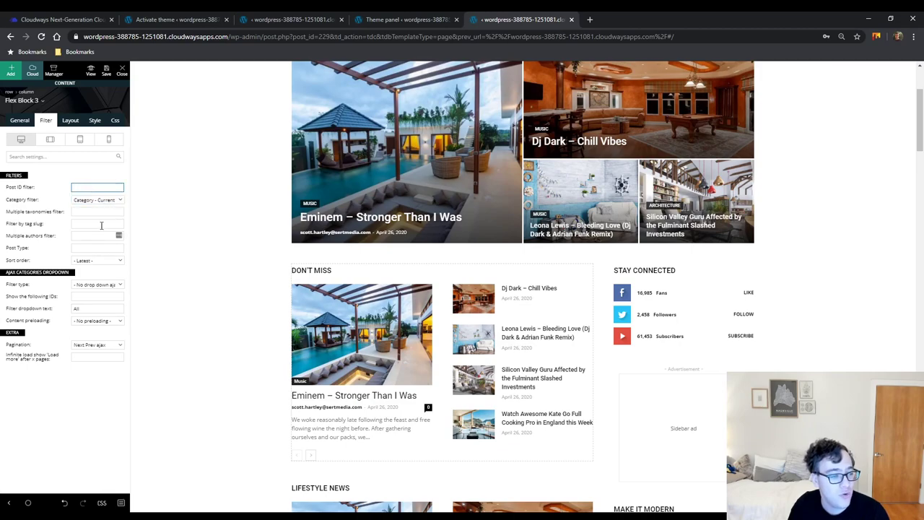
left_click(111, 287)
left_click(104, 304)
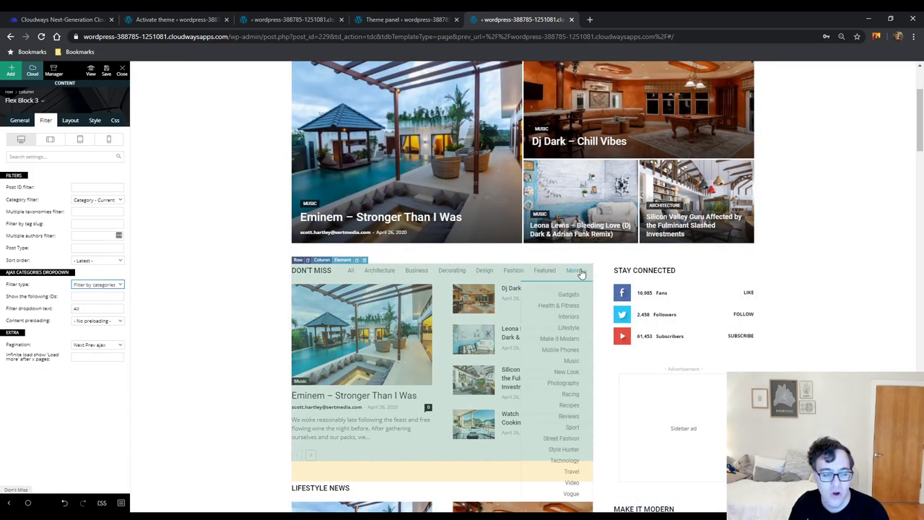
Try the Architecture category filter on the Don't Miss block and reset it to all categories.
left_click(102, 204)
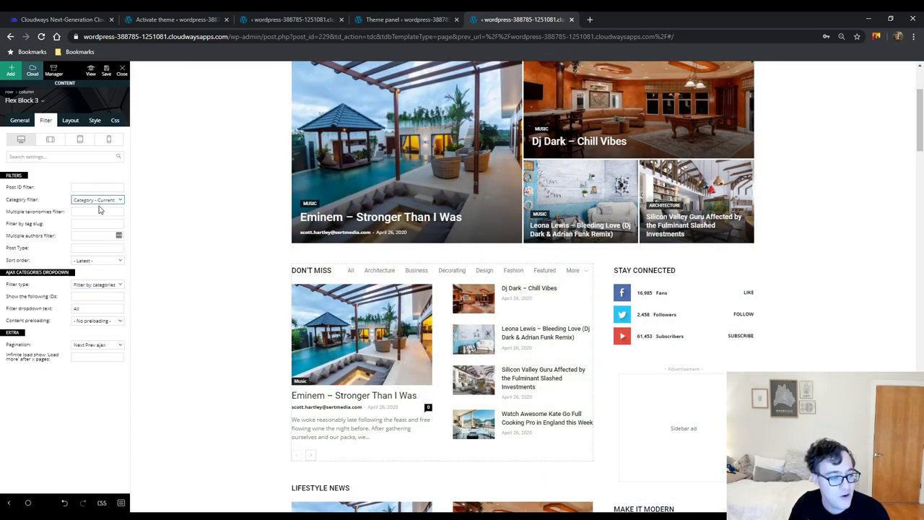
left_click(101, 261)
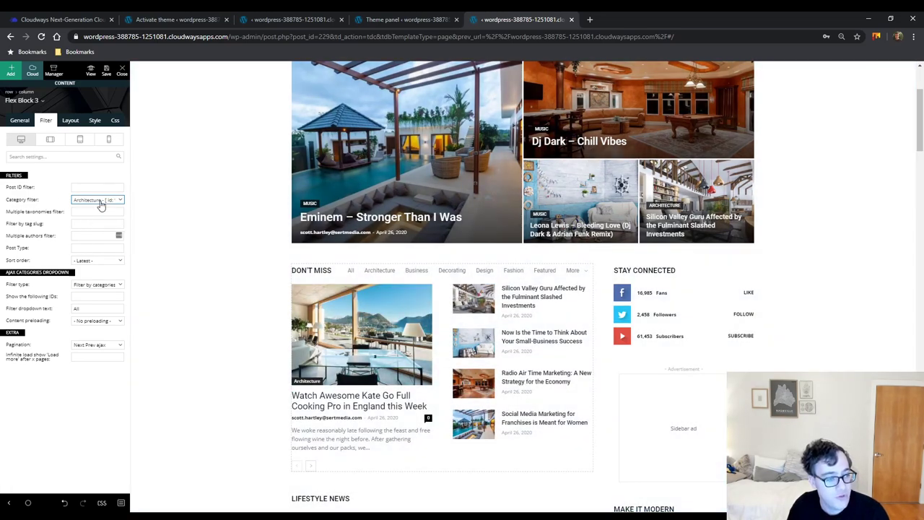
left_click(99, 201)
left_click(91, 211)
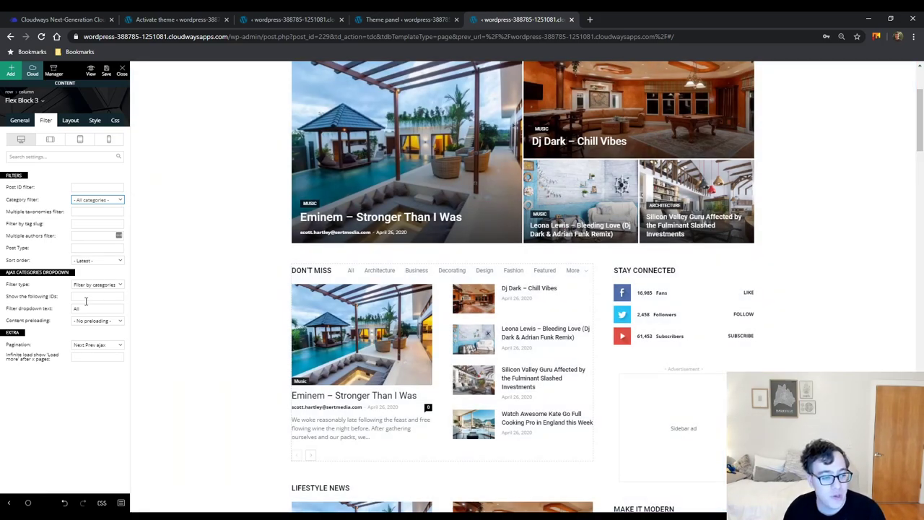
left_click(85, 298)
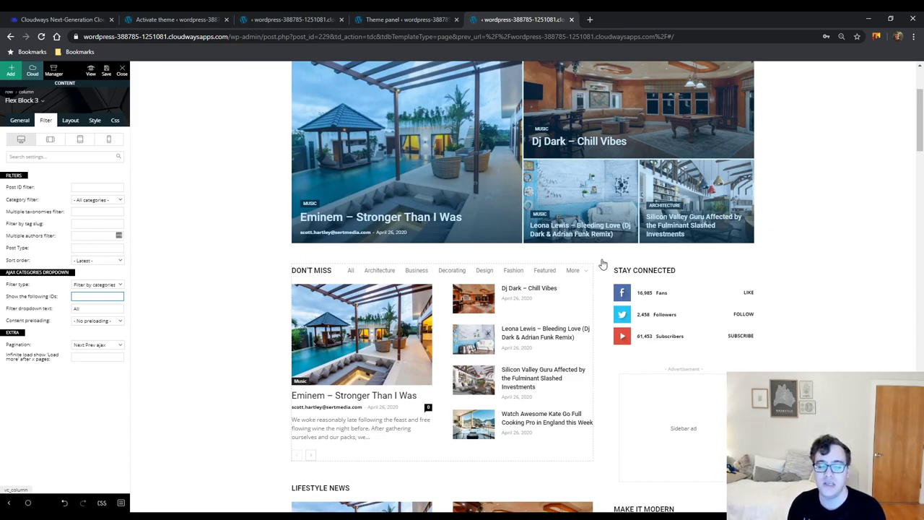
Check the More categories dropdown of the Don't Miss block and its pagination setting.
mouse_move(571, 268)
scroll(567, 267, "down", 2)
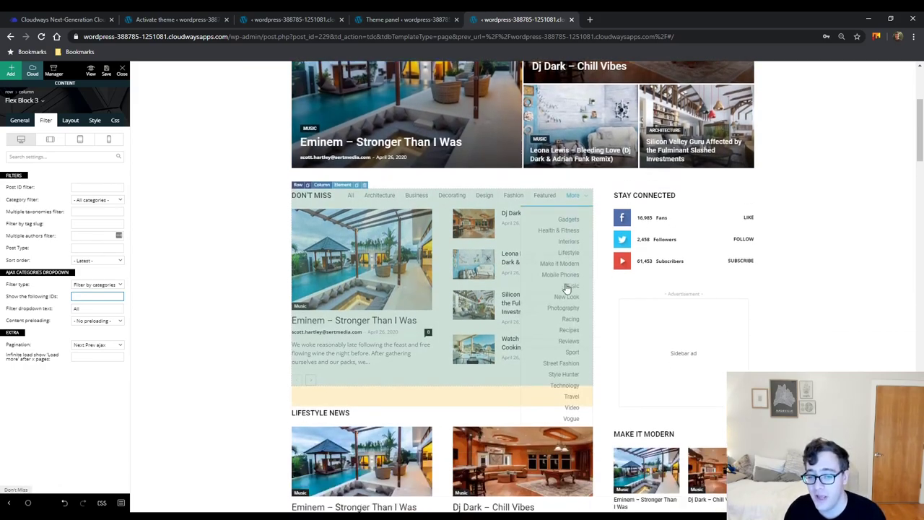
scroll(572, 248, "down", 2)
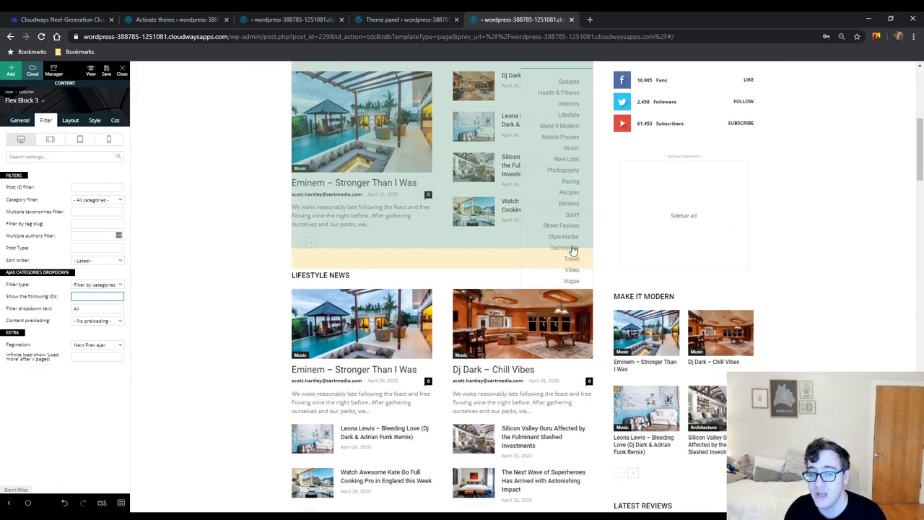
scroll(572, 248, "up", 2)
mouse_move(573, 231)
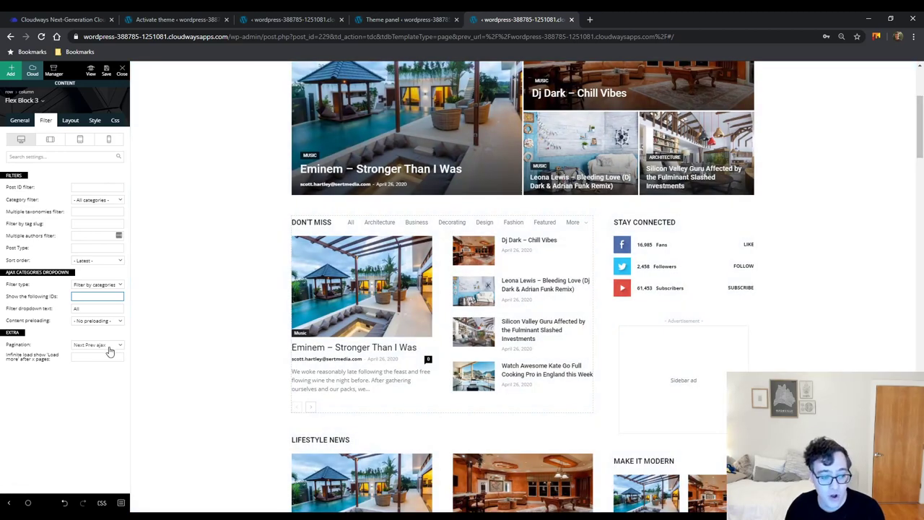
left_click(110, 347)
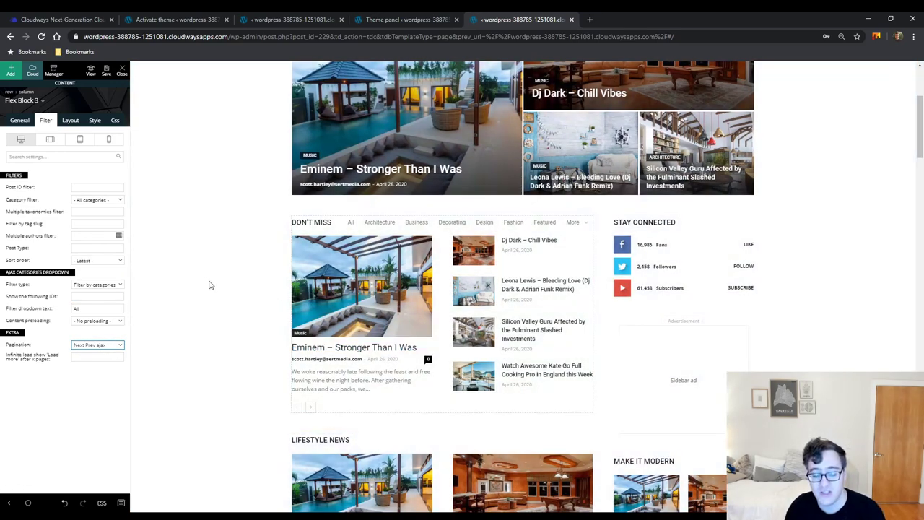
Switch to the theme panel's block settings, collapse 7 days post sorting and expand Thumbs on Modules/Blocks.
left_click(397, 15)
left_click(315, 16)
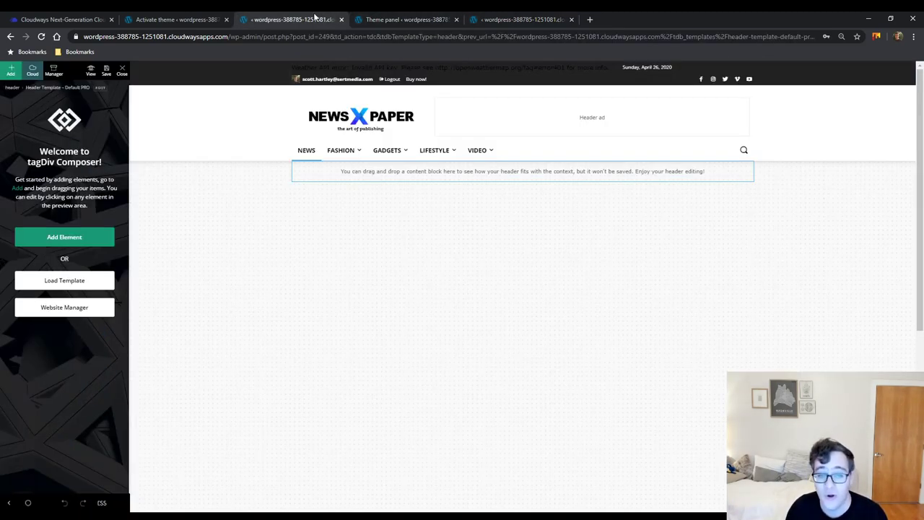
left_click(177, 19)
left_click(360, 20)
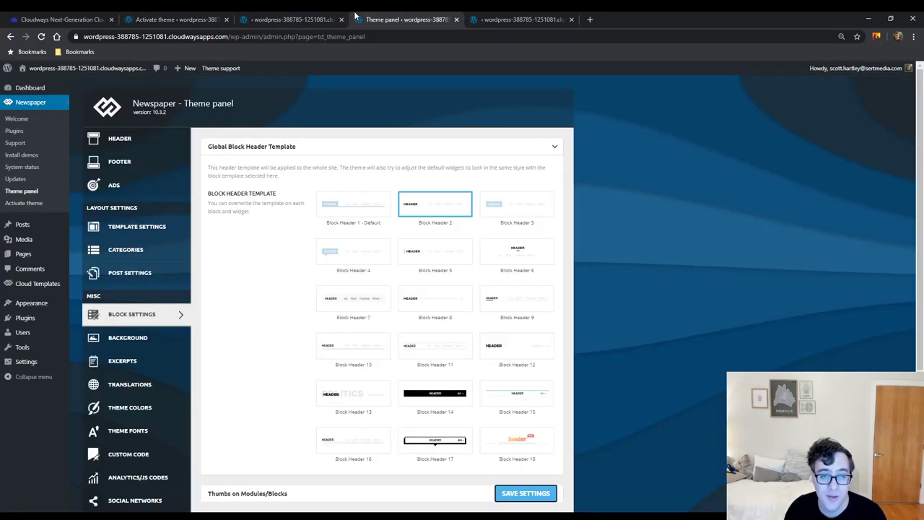
scroll(312, 182, "down", 1)
scroll(317, 317, "down", 2)
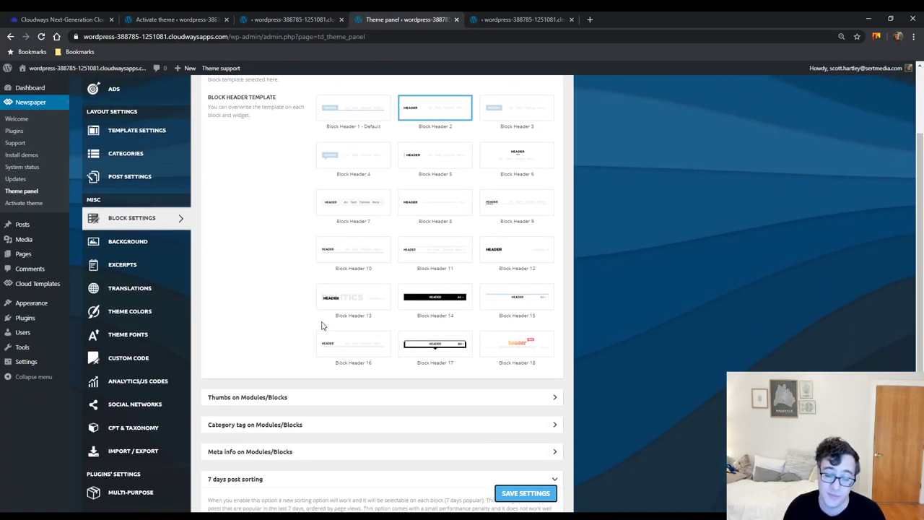
scroll(303, 354, "down", 2)
left_click(285, 388)
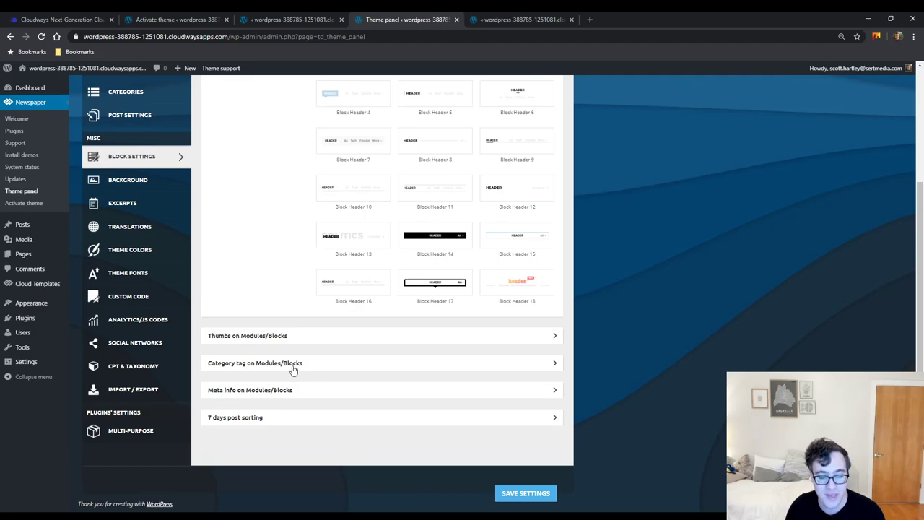
left_click(284, 338)
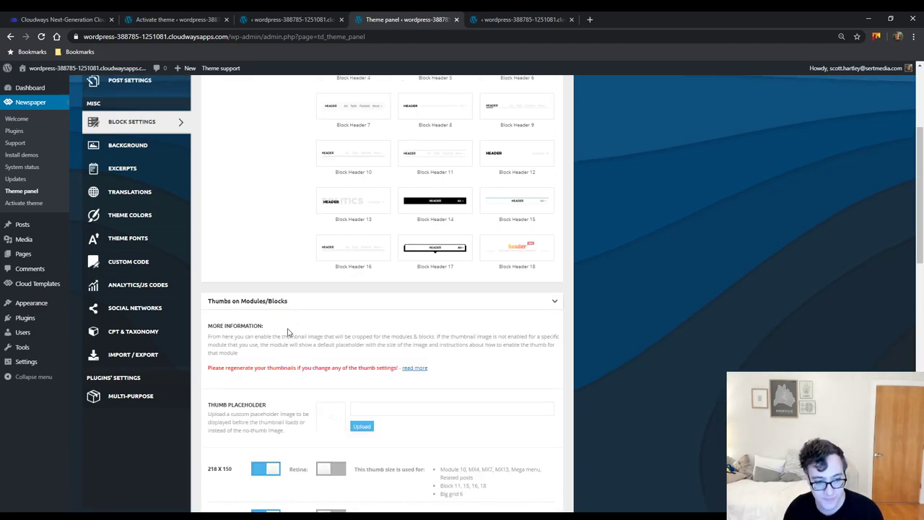
Collapse the Global Block Header Template section and review the thumbnail sizes and the modules that use them.
scroll(288, 313, "down", 3)
scroll(288, 312, "down", 10)
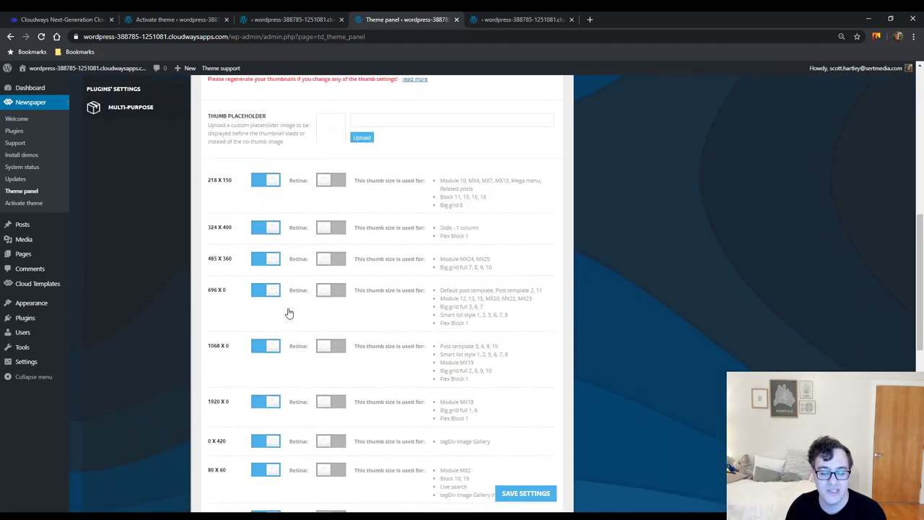
scroll(287, 307, "up", 10)
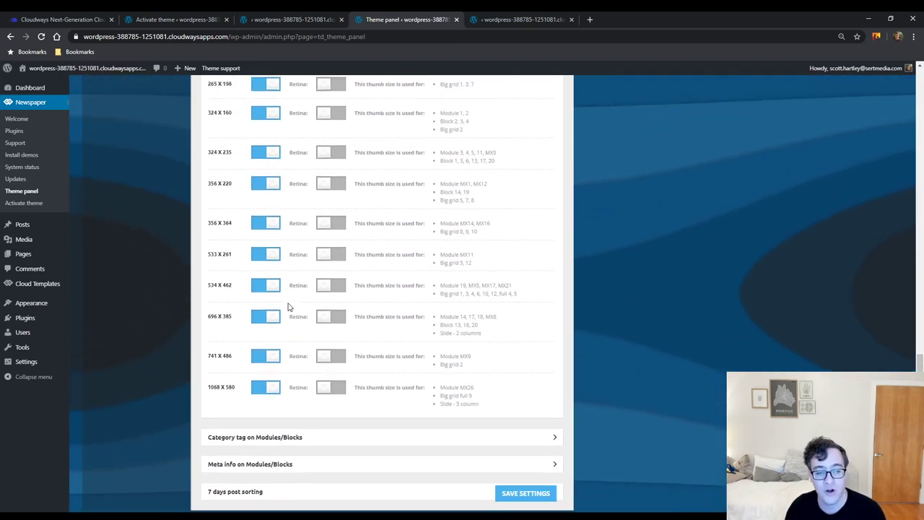
scroll(288, 306, "up", 5)
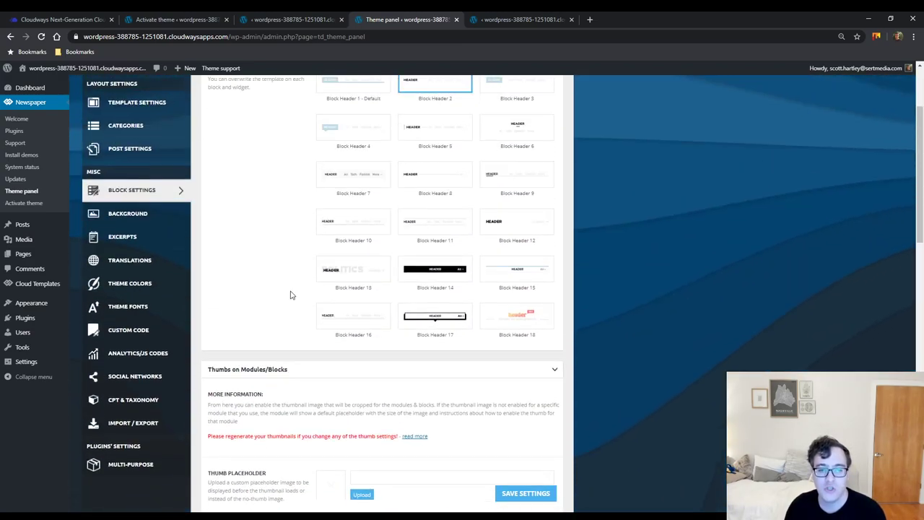
left_click(302, 150)
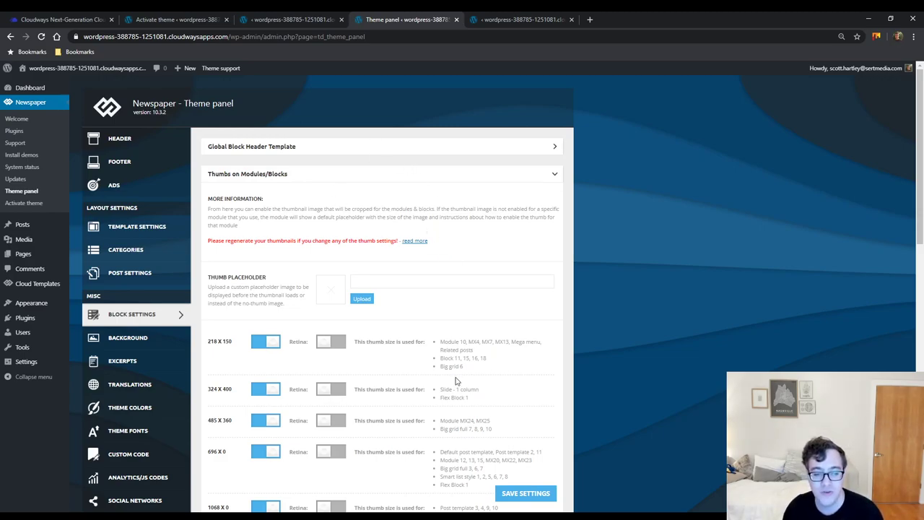
double_click(444, 344)
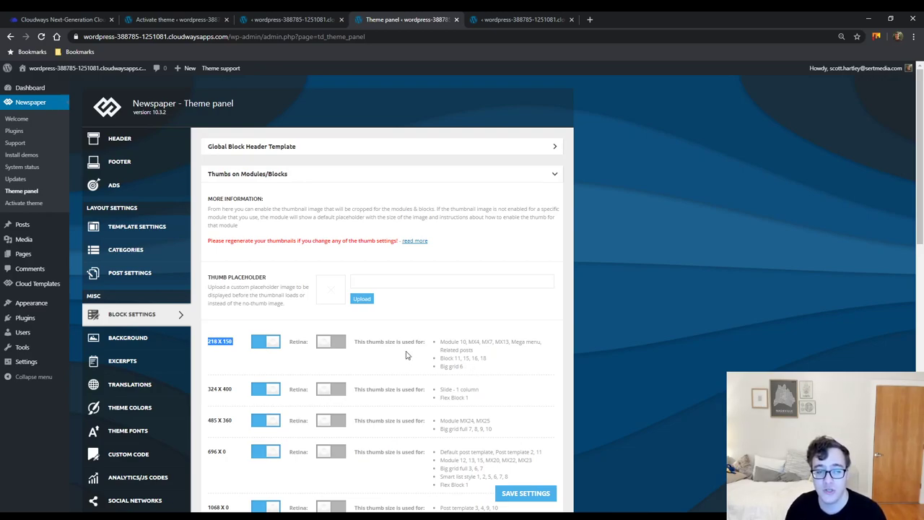
scroll(399, 324, "down", 10)
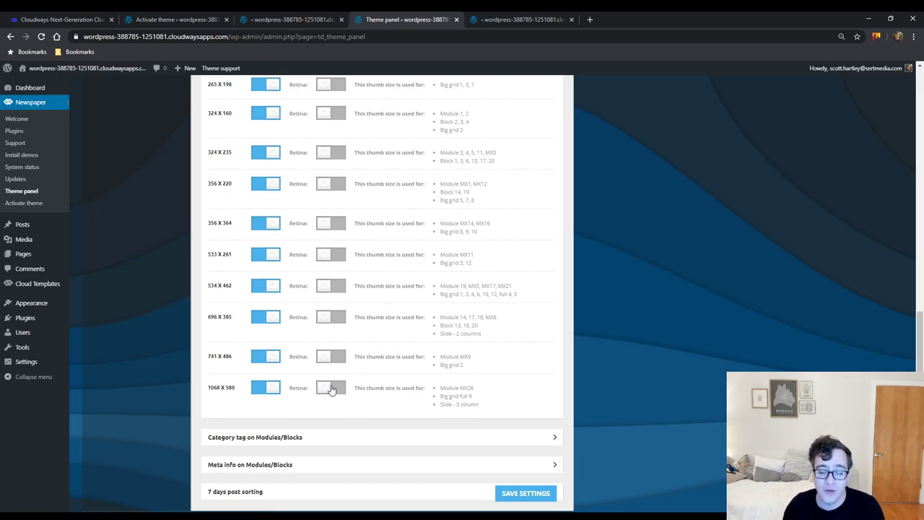
Expand Category tag on Modules/Blocks and look through the category tag toggles for each module.
scroll(314, 307, "down", 1)
left_click(283, 387)
scroll(285, 363, "down", 2)
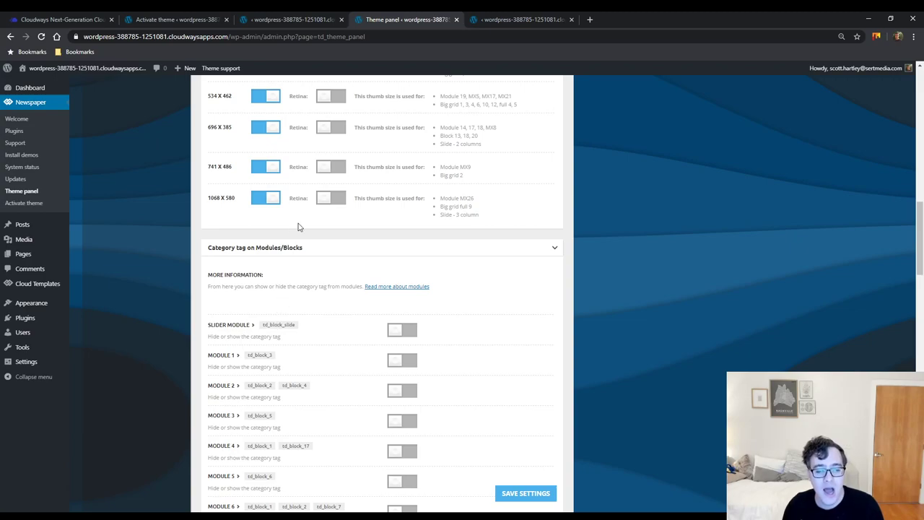
scroll(285, 259, "down", 2)
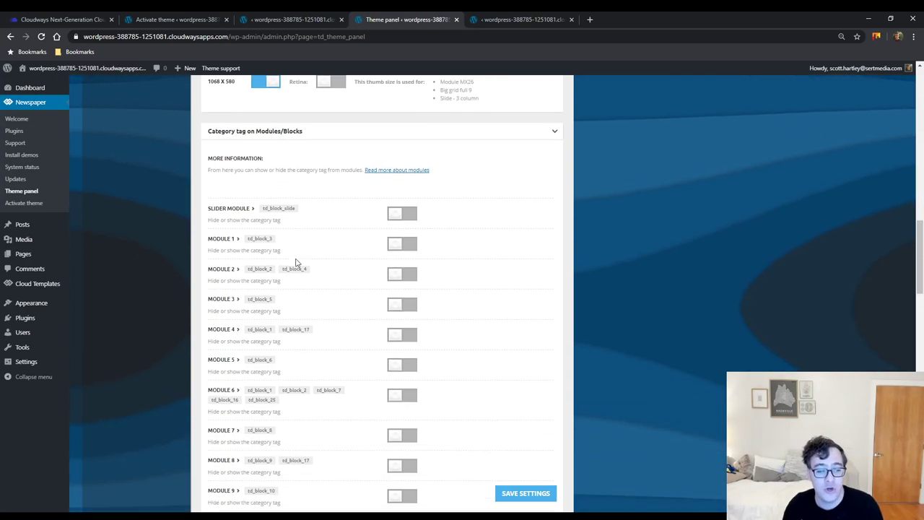
scroll(295, 262, "down", 15)
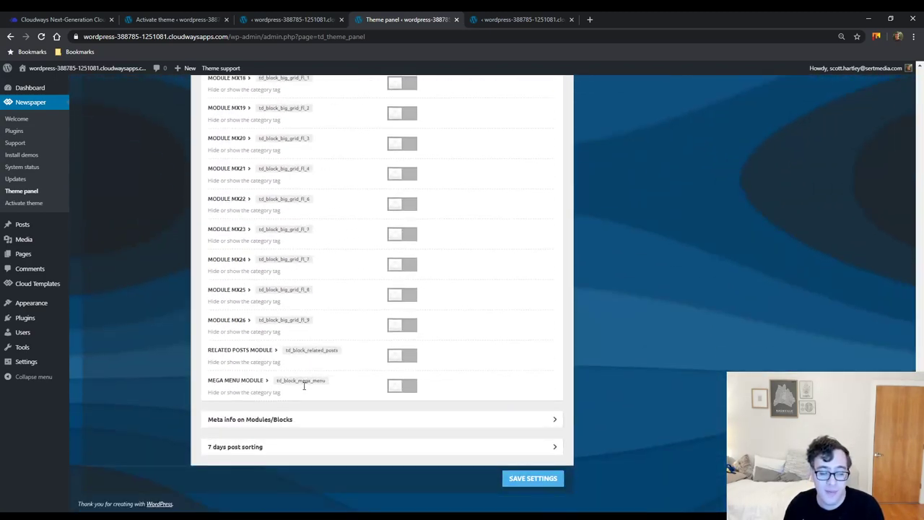
Enable Show Modified Date under Meta info on Modules/Blocks and save the theme settings.
left_click(272, 424)
scroll(260, 380, "down", 2)
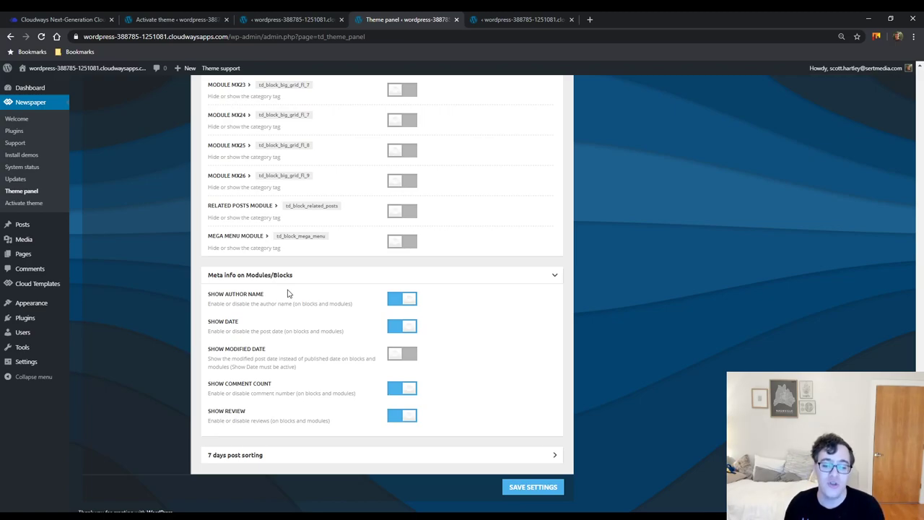
left_click(394, 354)
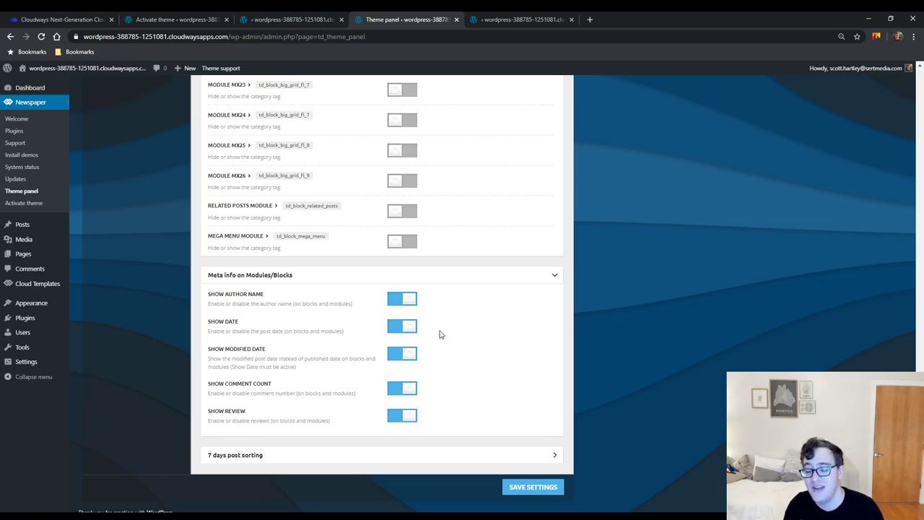
left_click(533, 489)
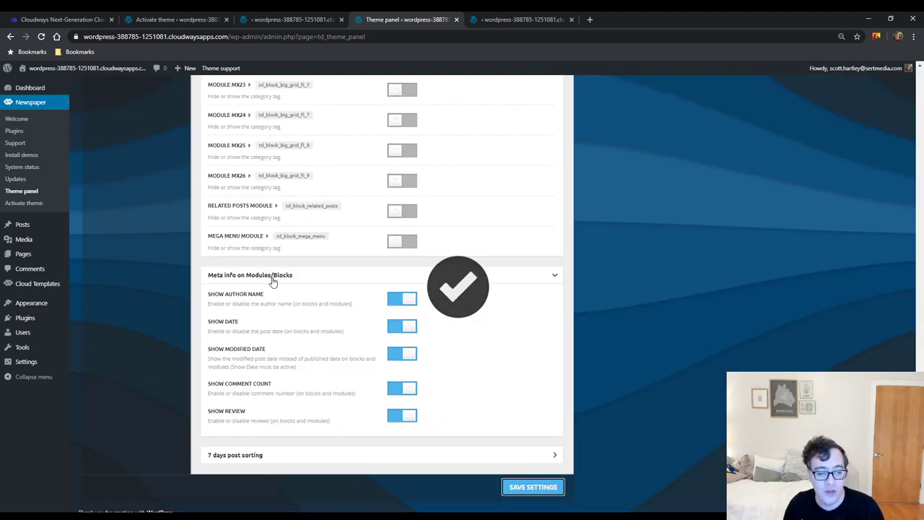
Load the site's public homepage in the browser tab holding the page editor.
left_click(509, 18)
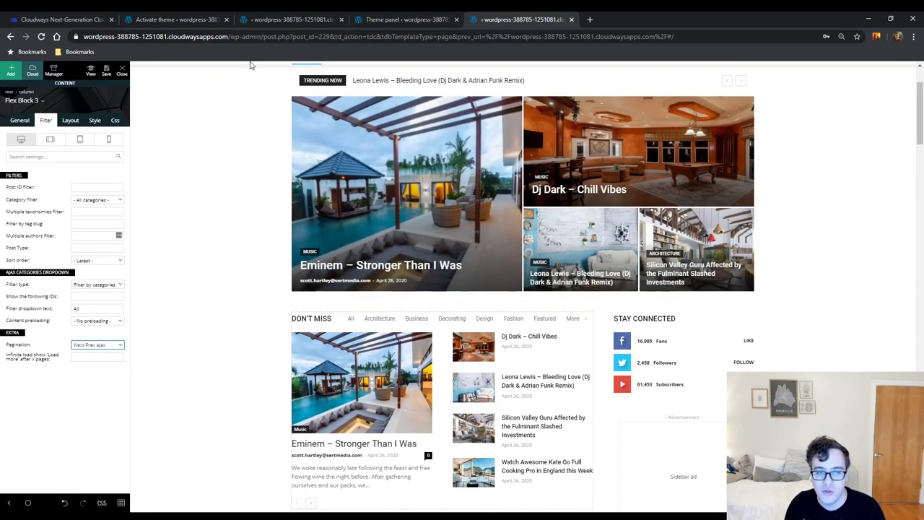
left_click_drag(234, 37, 794, 62)
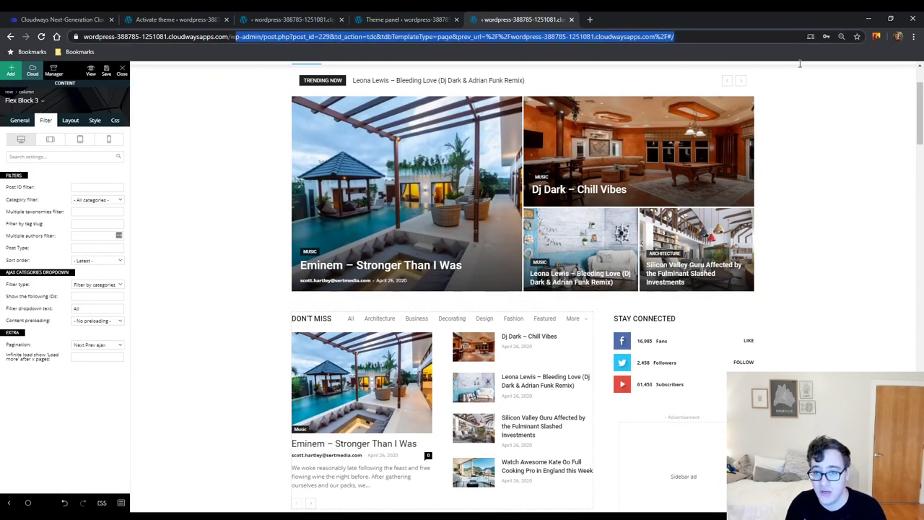
key("BackSpace")
key("Return")
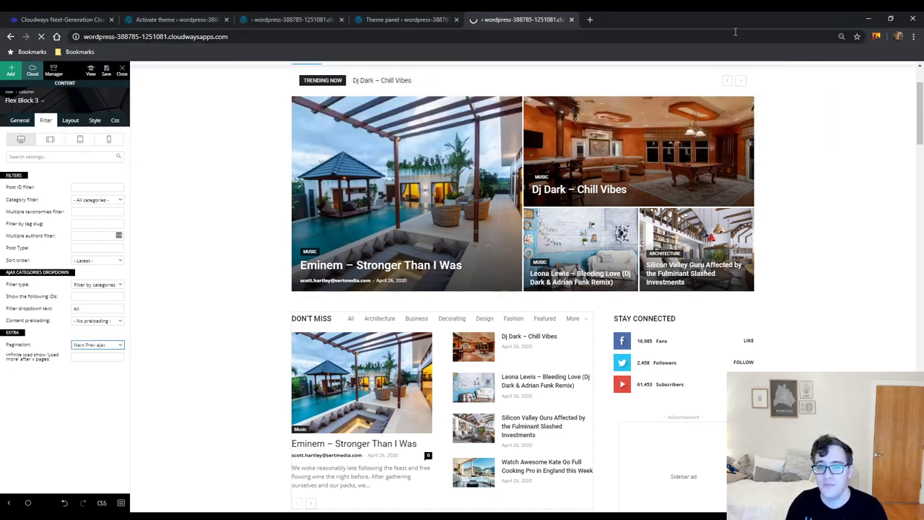
Return to the theme panel and open the Background settings to review the theme background options.
left_click(415, 15)
scroll(245, 448, "up", 1)
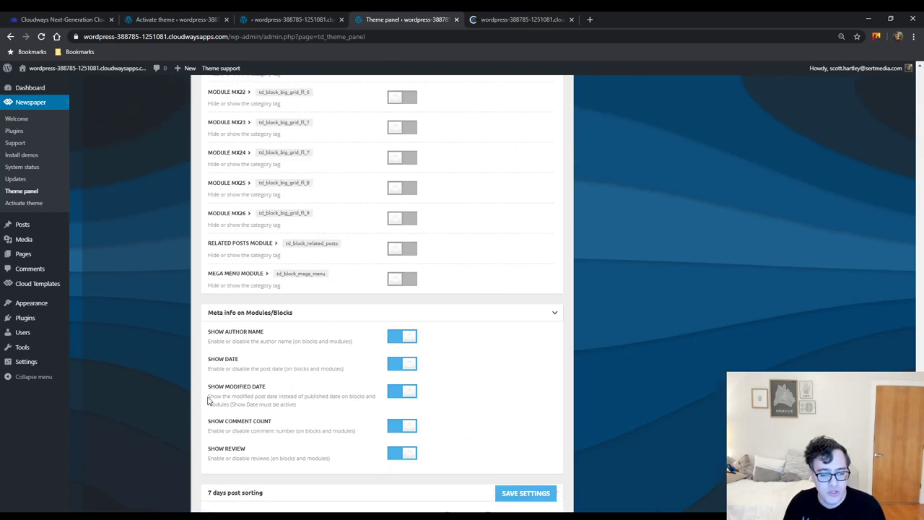
scroll(209, 415, "down", 3)
scroll(206, 347, "up", 20)
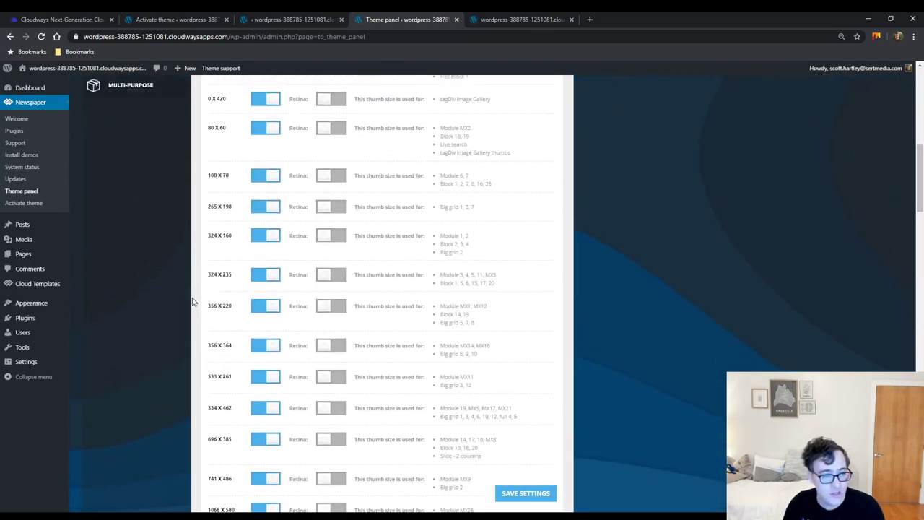
scroll(173, 332, "up", 4)
left_click(149, 344)
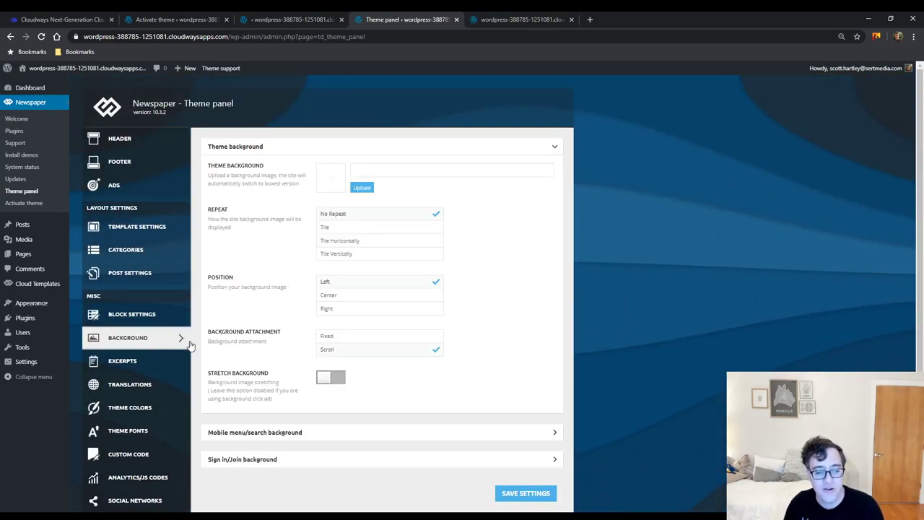
scroll(346, 406, "down", 2)
scroll(329, 394, "up", 2)
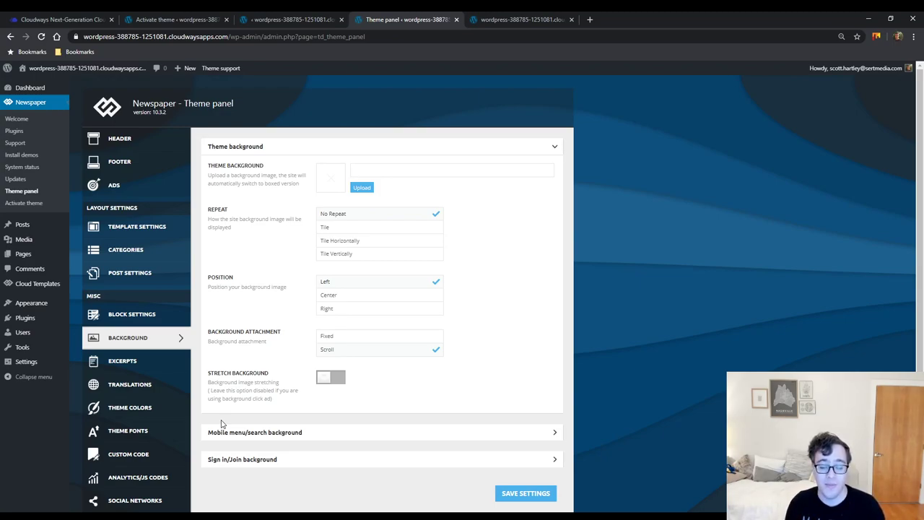
Expand Mobile menu/search background and review its image, repeat, size and position options.
left_click(264, 432)
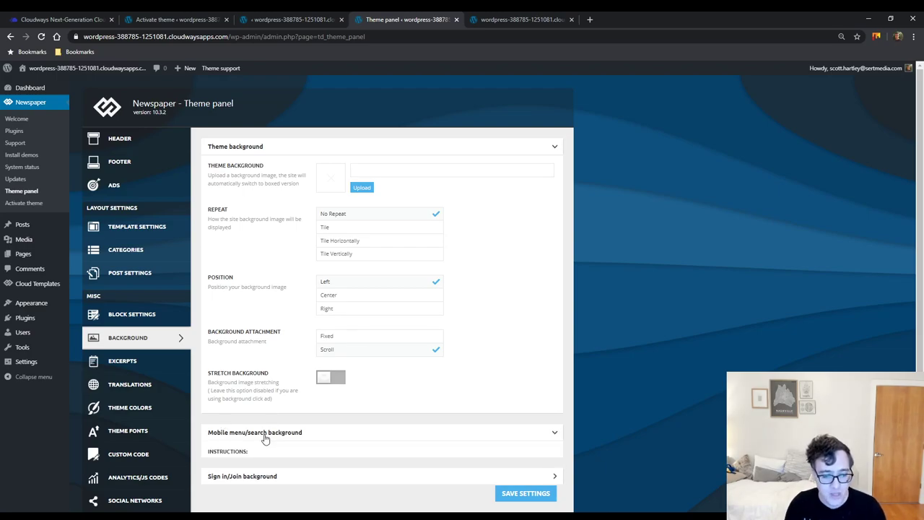
scroll(270, 367, "down", 2)
scroll(267, 361, "down", 2)
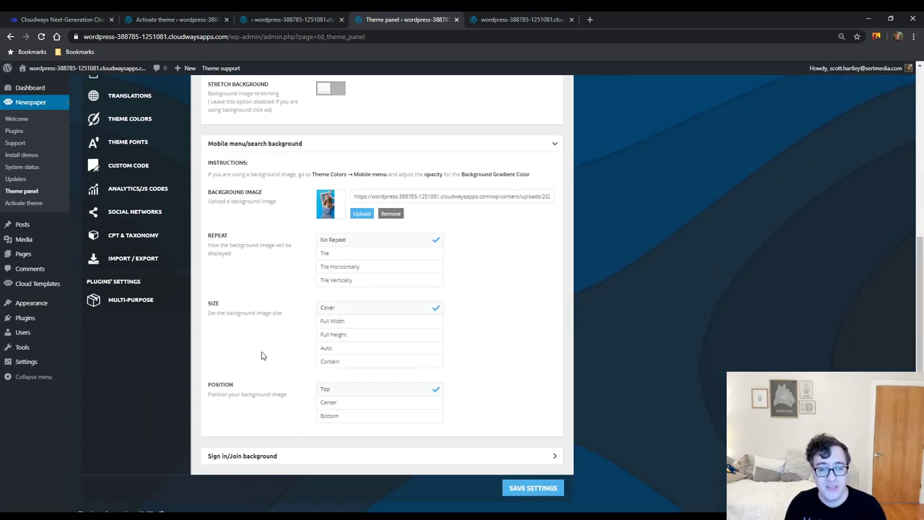
Preview the homepage in mobile device emulation, then open and close its search overlay to check the background.
left_click(505, 18)
key("ctrl+shift+i")
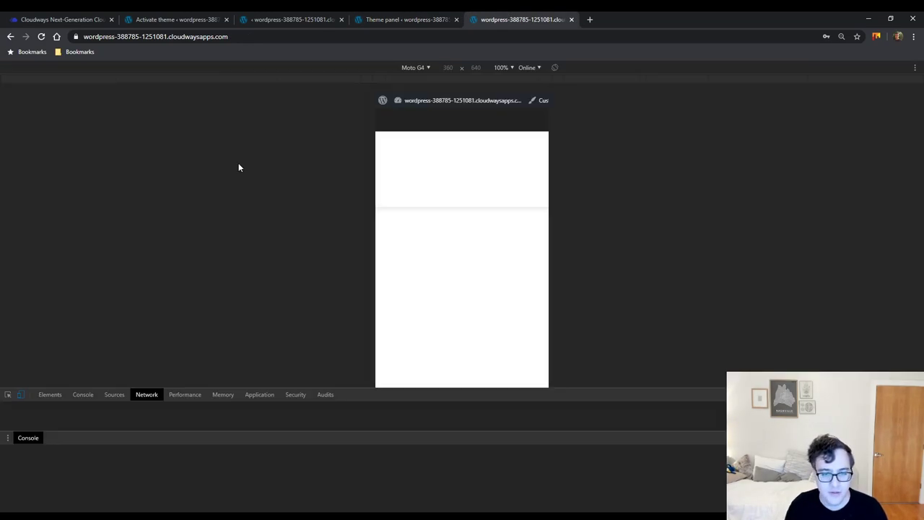
left_click(527, 124)
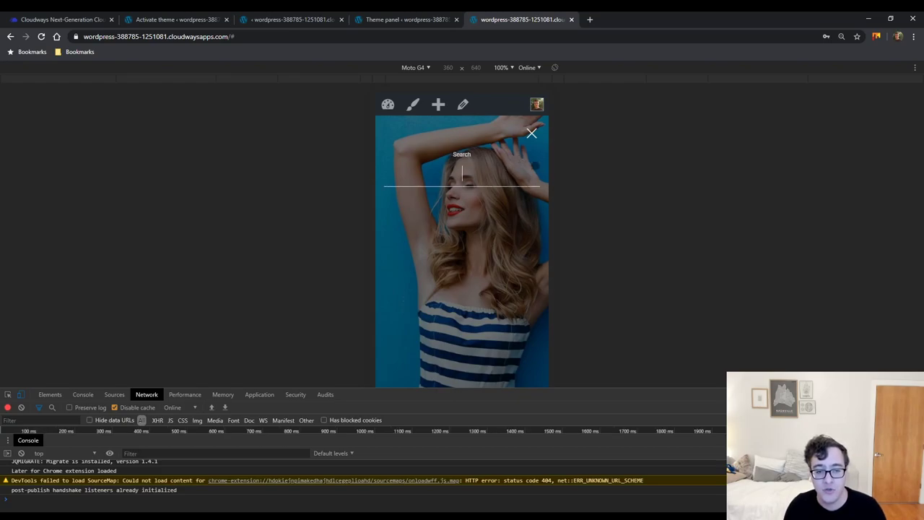
scroll(532, 136, "down", 1)
left_click(531, 112)
scroll(531, 115, "up", 1)
Open and close the mobile navigation menu to check its background, and return to the theme panel.
left_click(390, 128)
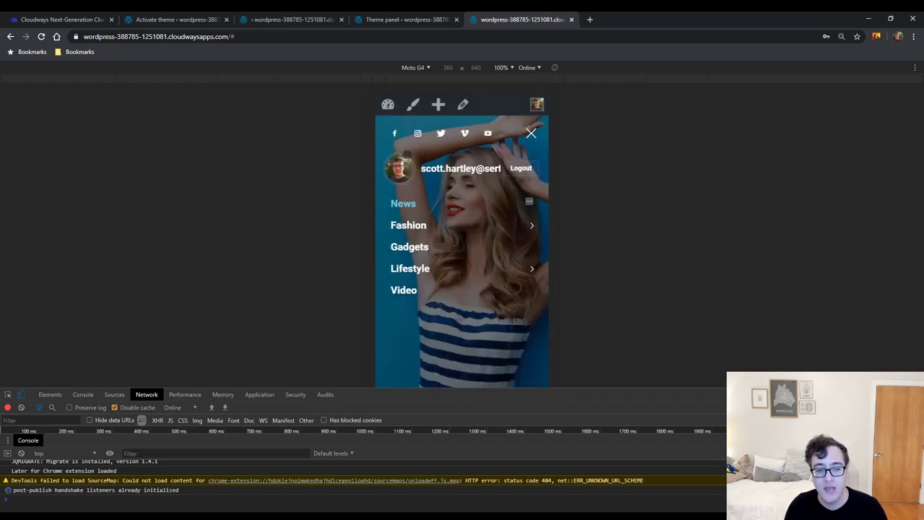
left_click(531, 134)
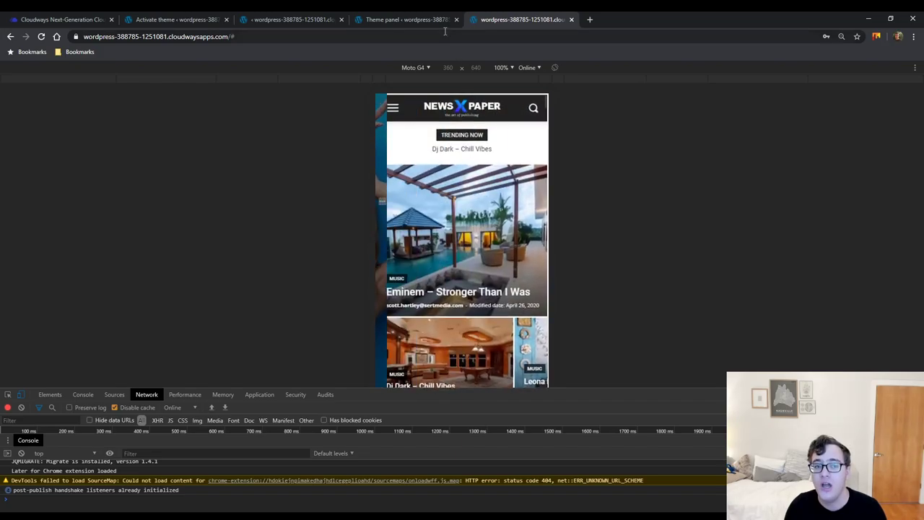
left_click(435, 19)
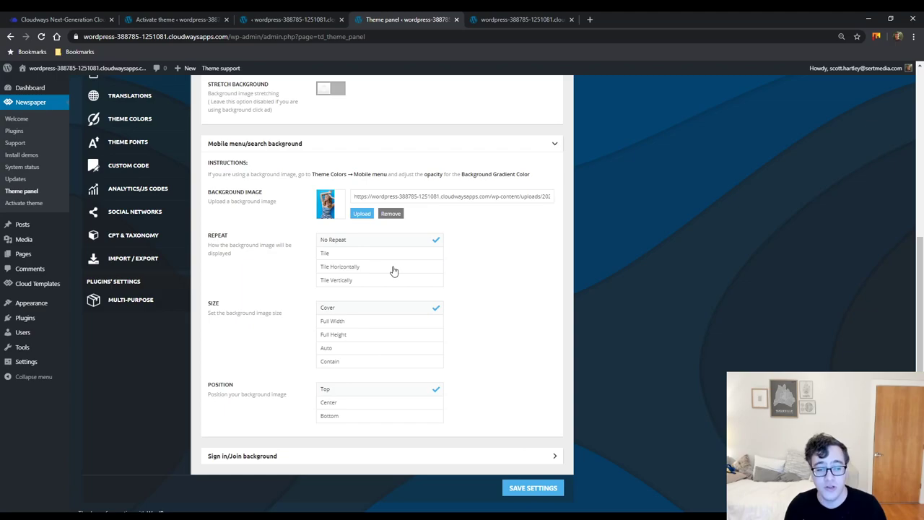
Expand Sign in/Join background and review its image, repeat, size and position options, glancing at the homepage preview.
left_click(273, 456)
scroll(292, 388, "down", 2)
left_click(535, 16)
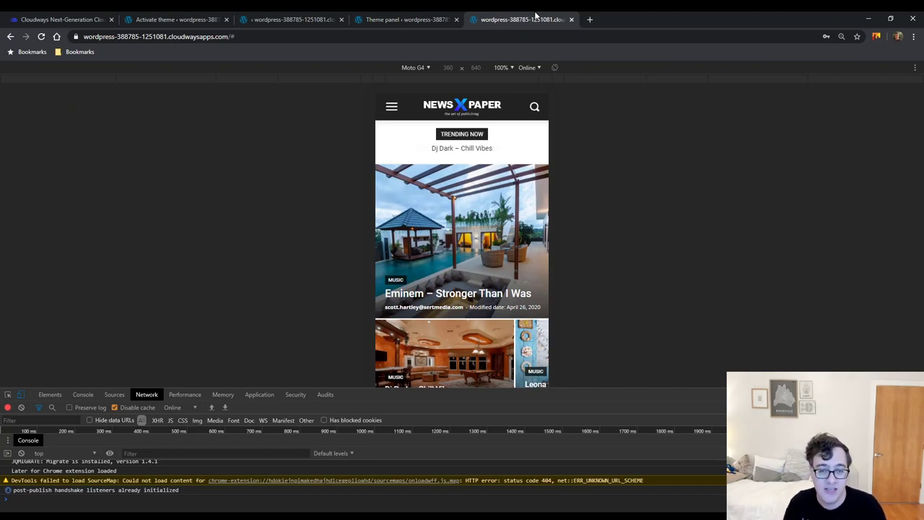
left_click(408, 19)
scroll(330, 272, "down", 2)
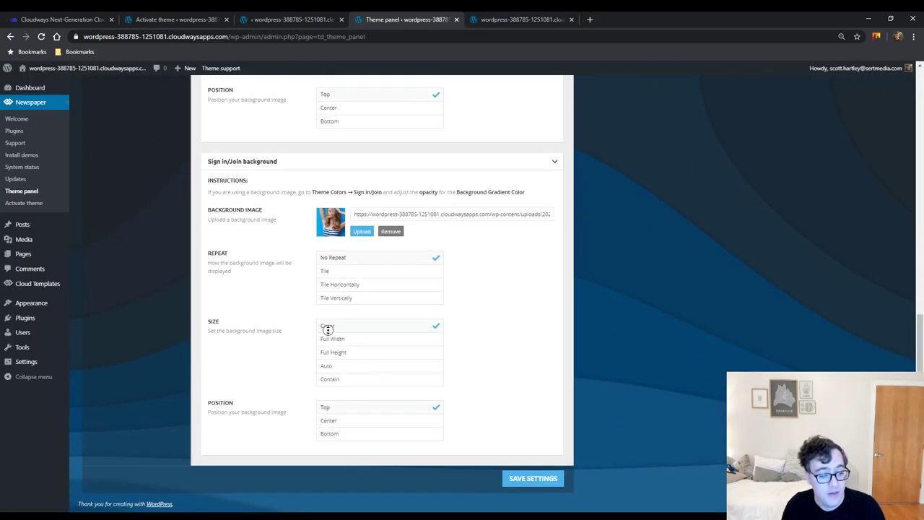
scroll(327, 330, "up", 10)
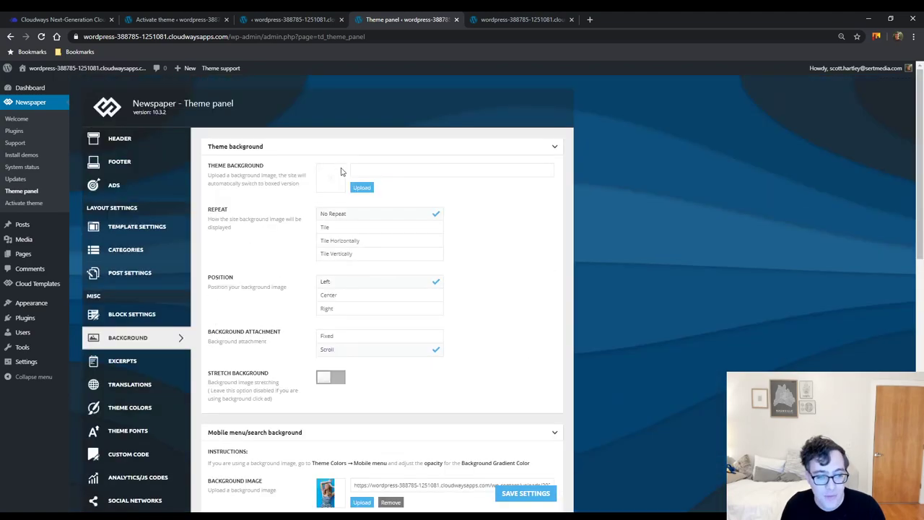
Open the Excerpts settings and expand Slider module and Trending now module to review their title length options.
left_click(123, 361)
scroll(294, 375, "down", 2)
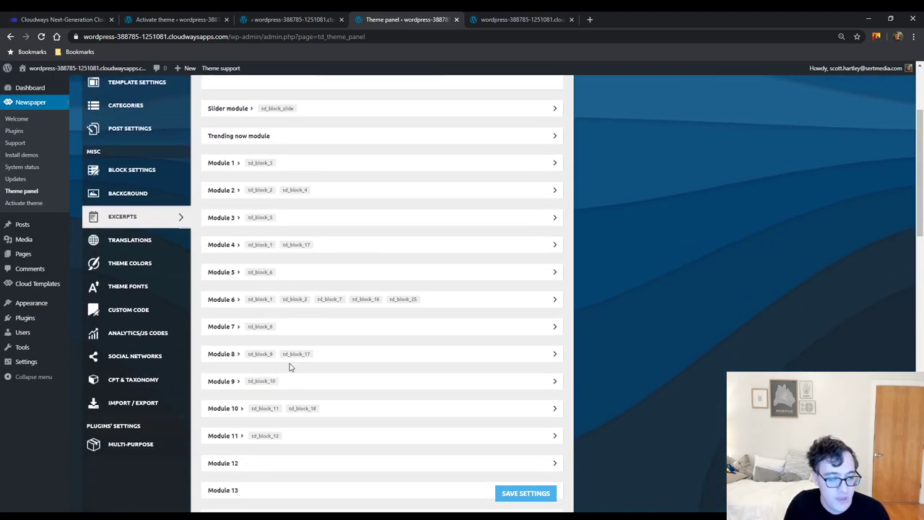
scroll(292, 364, "up", 2)
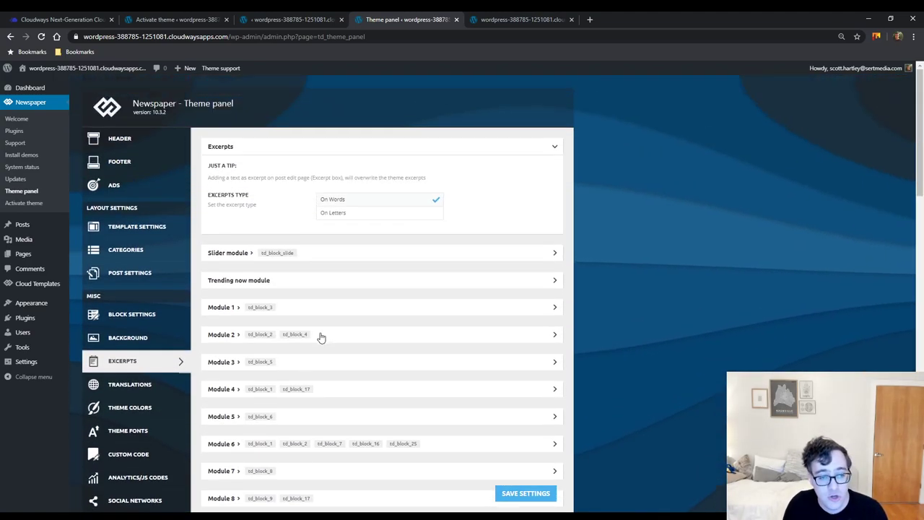
left_click(314, 249)
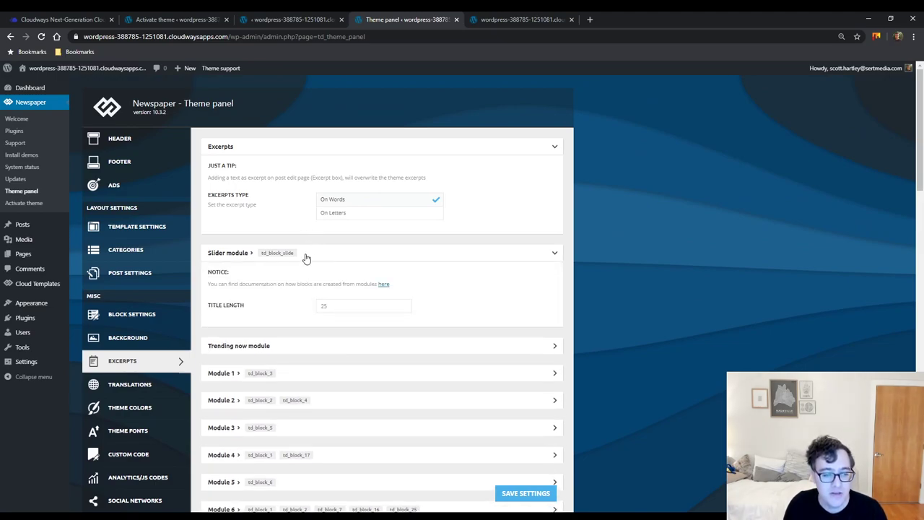
left_click(295, 346)
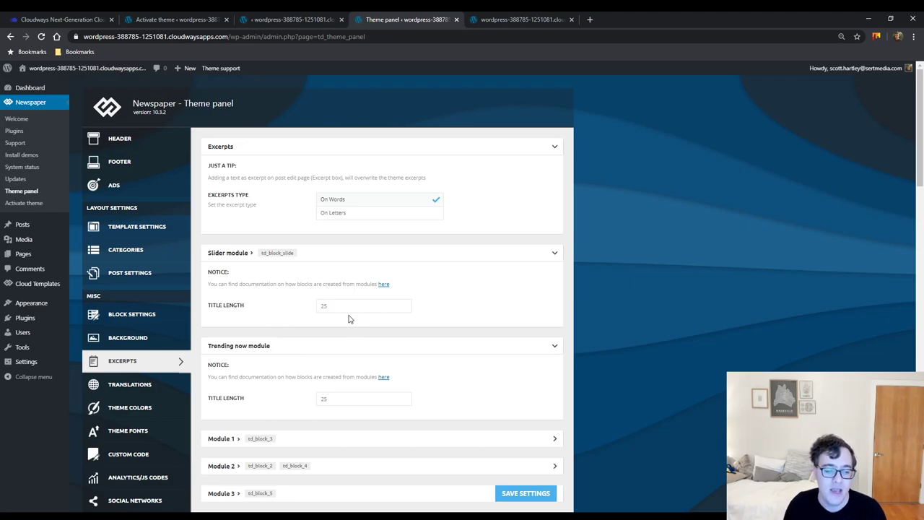
Expand Module 3 and Module 4 in the Excerpts settings to compare their title and content length options.
scroll(339, 316, "down", 3)
left_click(303, 307)
left_click(299, 401)
scroll(310, 420, "down", 2)
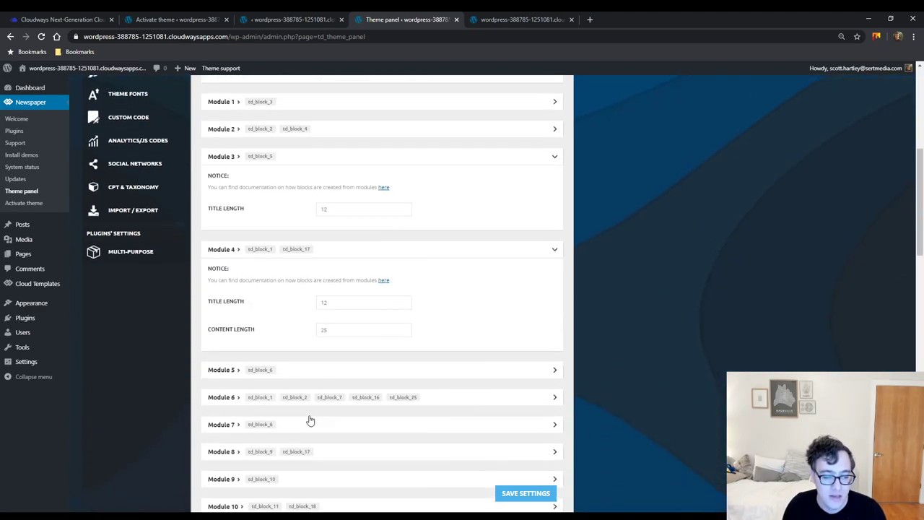
left_click_drag(252, 330, 200, 331)
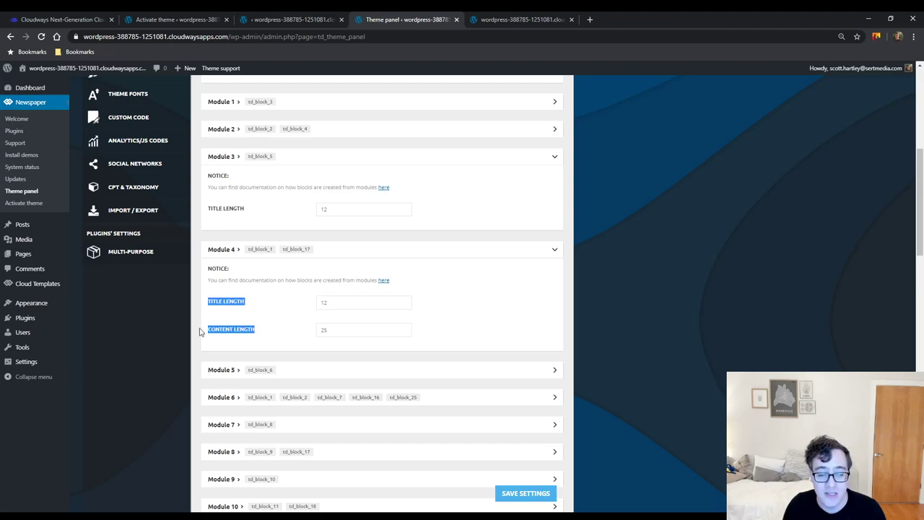
Review the excerpts type option and look through the complete list of excerpt modules.
scroll(206, 326, "up", 5)
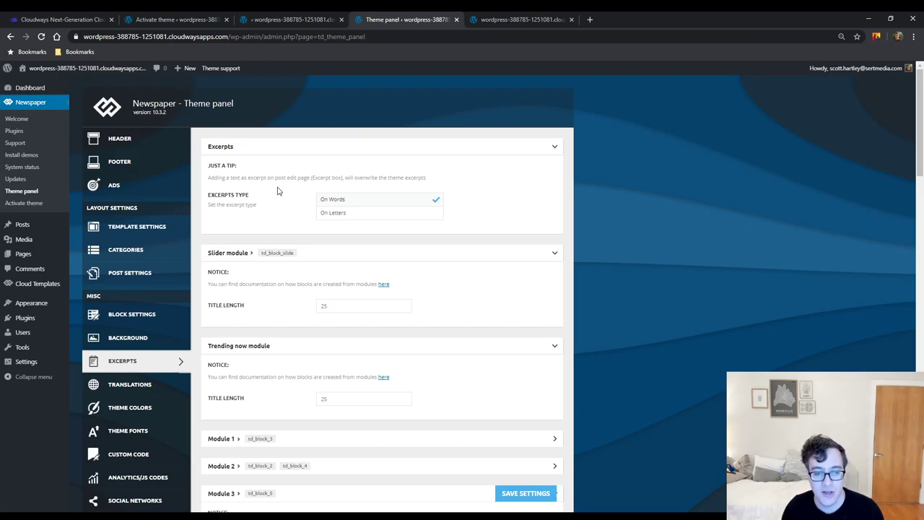
scroll(354, 278, "down", 20)
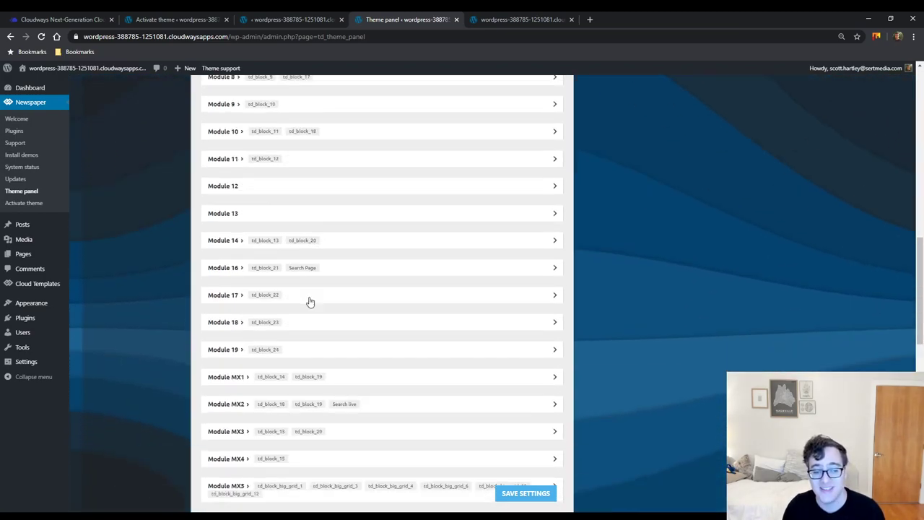
scroll(310, 301, "down", 3)
scroll(132, 420, "up", 20)
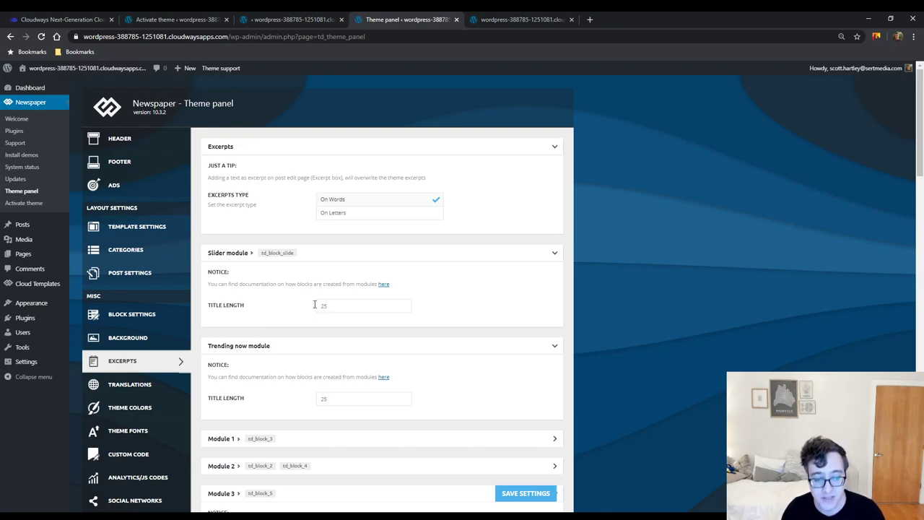
Open the Translations settings, expand both sections and choose Belarusian as the translation language.
left_click(113, 393)
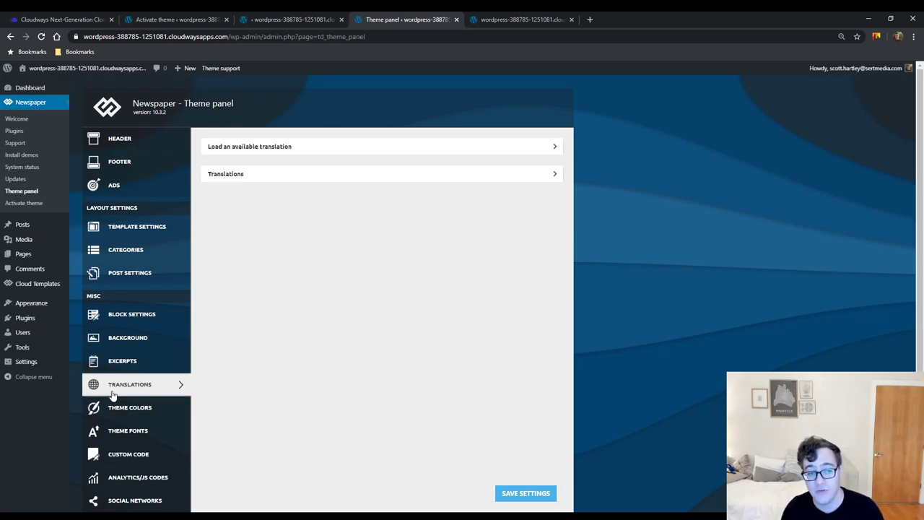
left_click(356, 175)
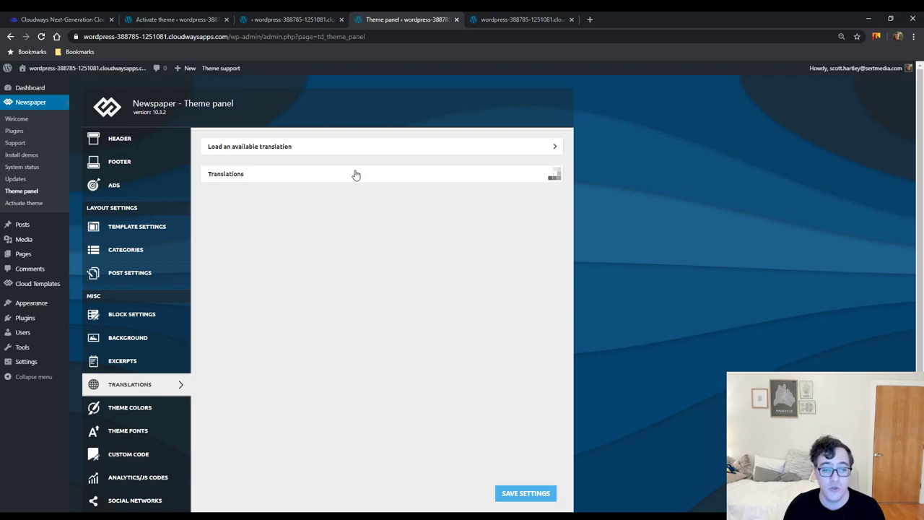
left_click(345, 151)
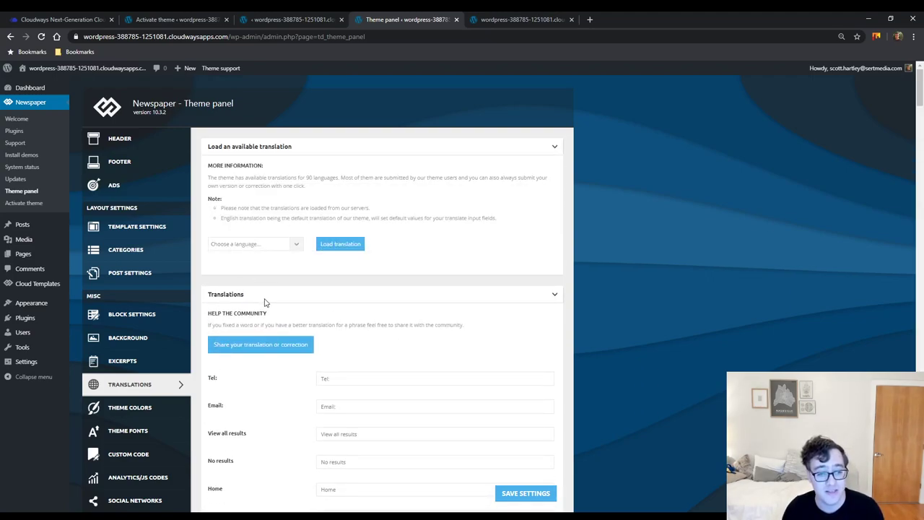
left_click_drag(208, 178, 314, 178)
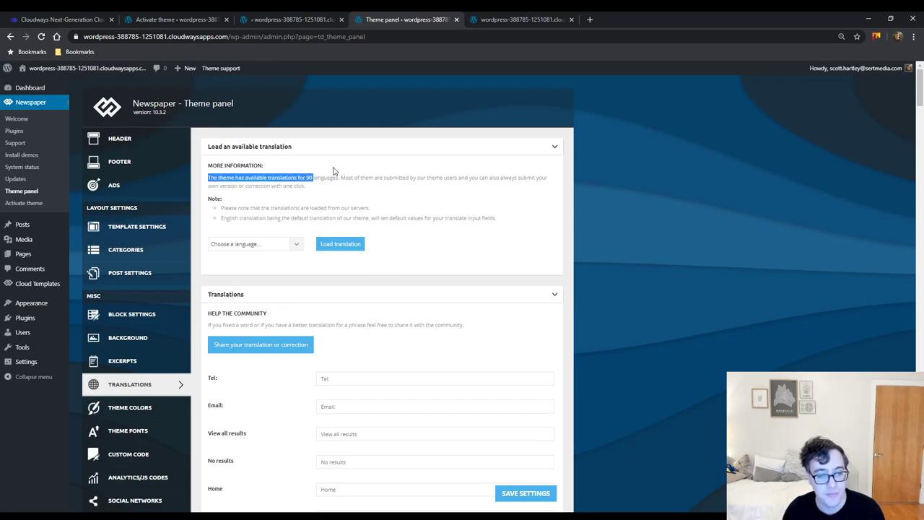
scroll(332, 173, "down", 2)
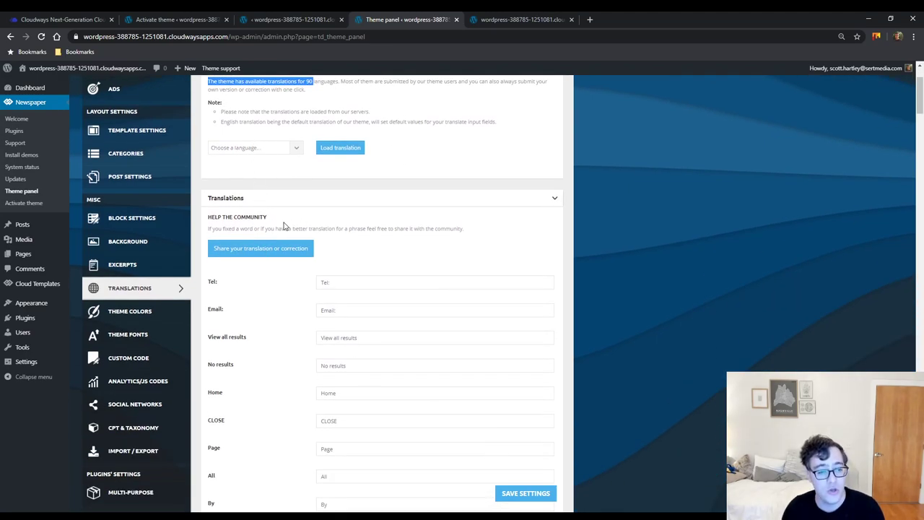
type("be")
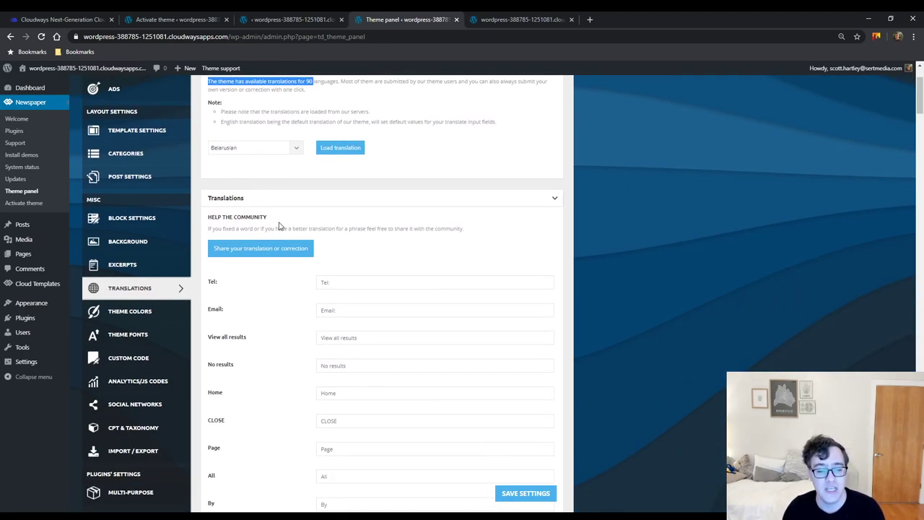
Look through the editable translation phrases, check the mobile homepage preview for comparison, and return to the theme panel.
scroll(280, 227, "down", 2)
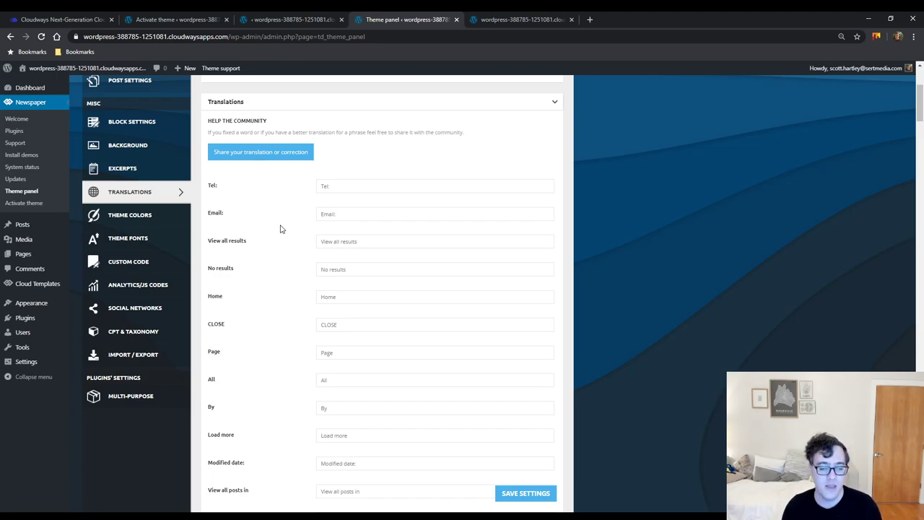
scroll(282, 229, "down", 4)
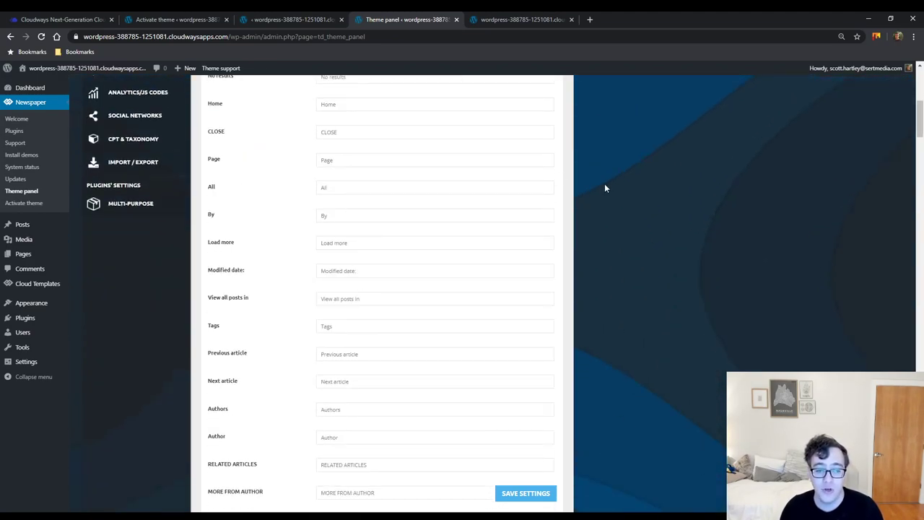
left_click(363, 241)
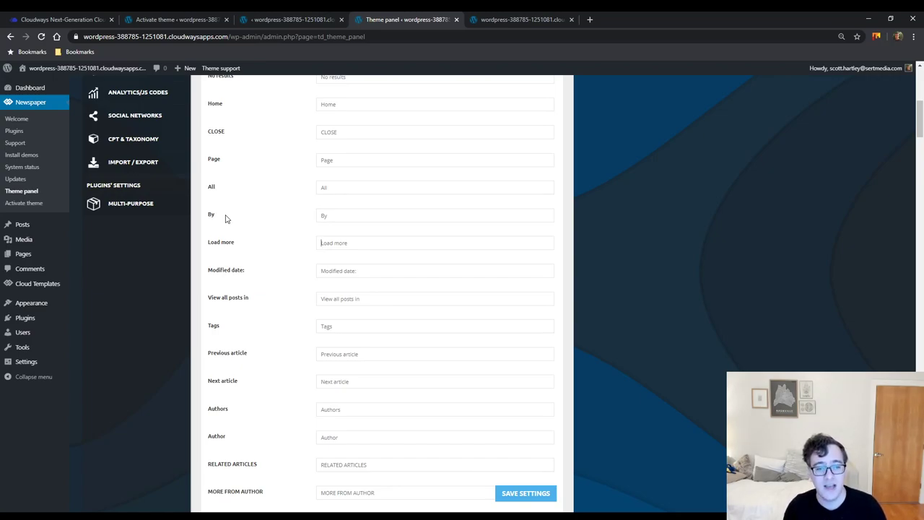
scroll(225, 219, "down", 20)
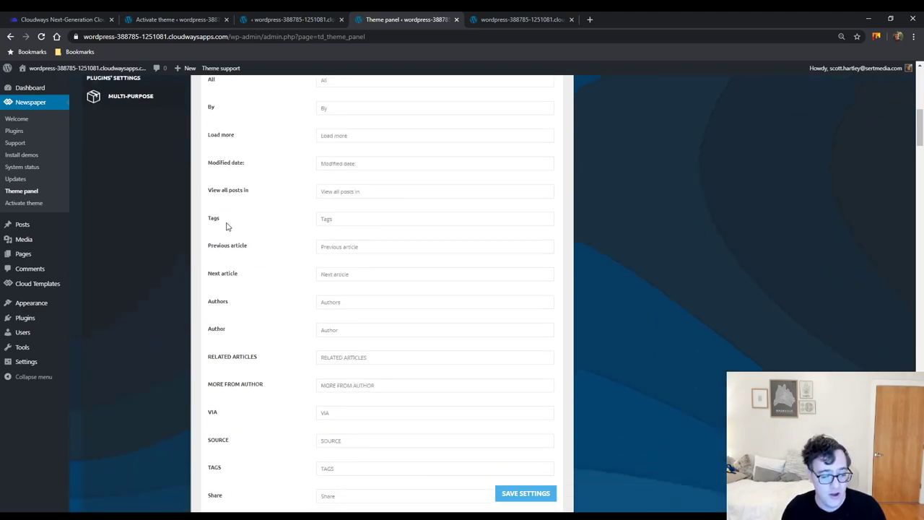
scroll(265, 394, "up", 20)
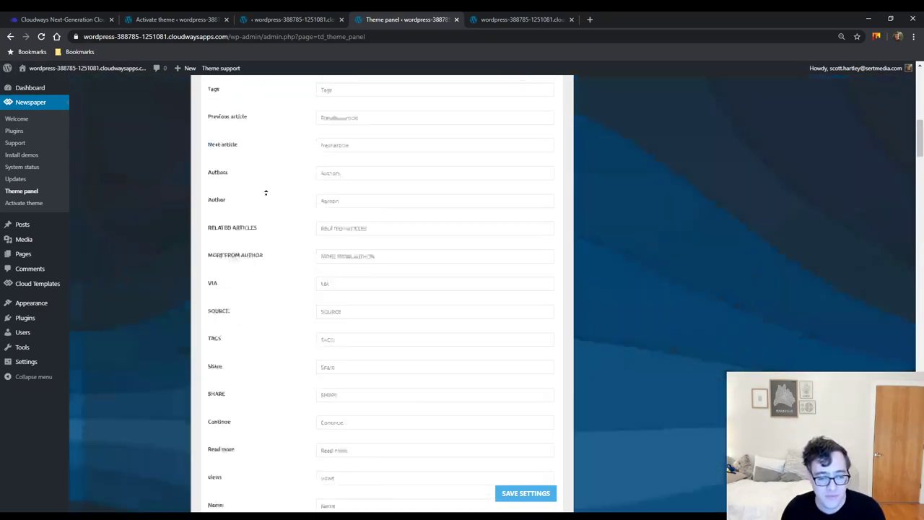
left_click(500, 20)
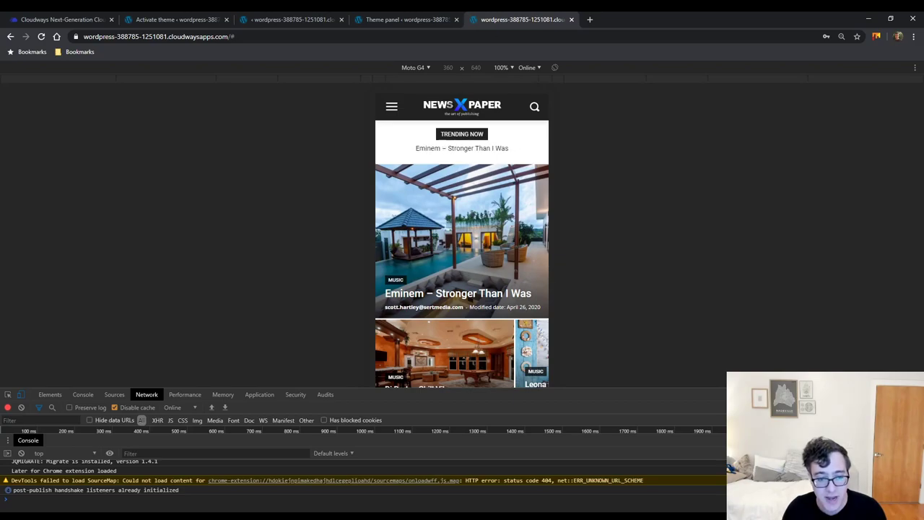
left_click(446, 19)
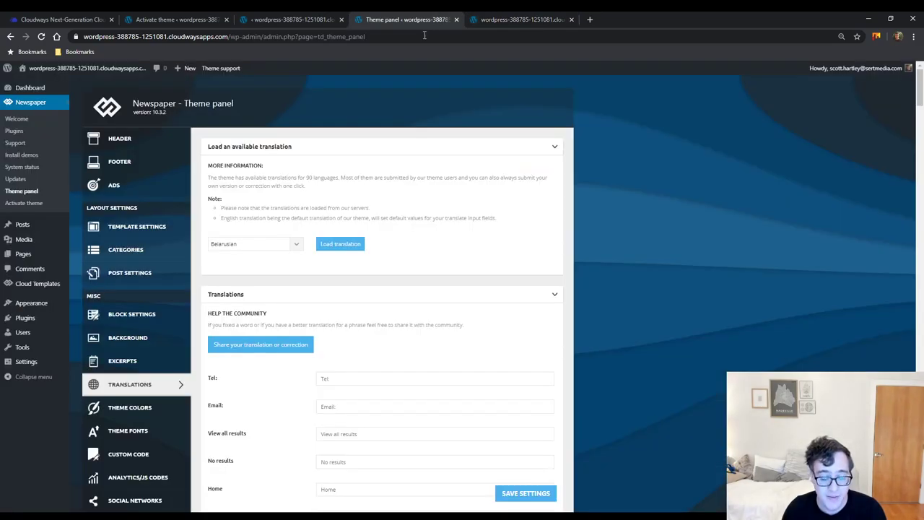
Open the Theme Colors settings, expand and collapse Mega menu to view its colors, and review the remaining sections.
left_click(151, 409)
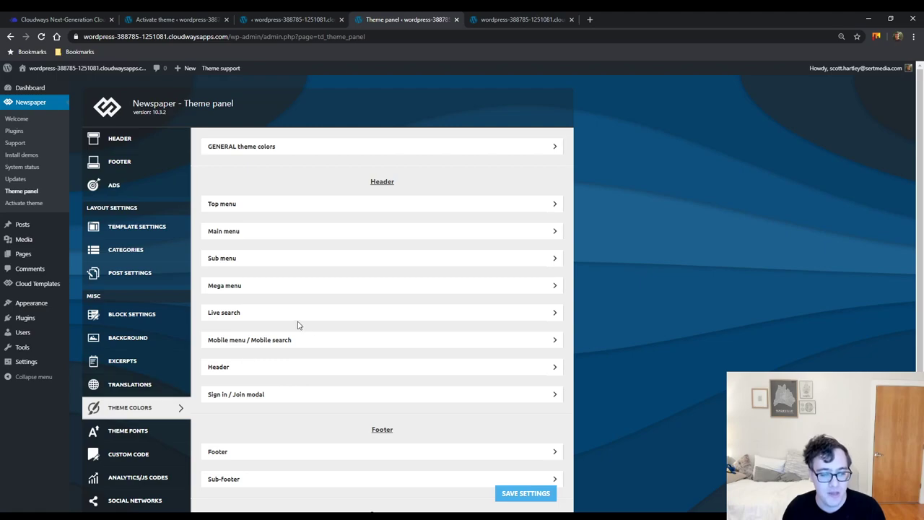
left_click(298, 287)
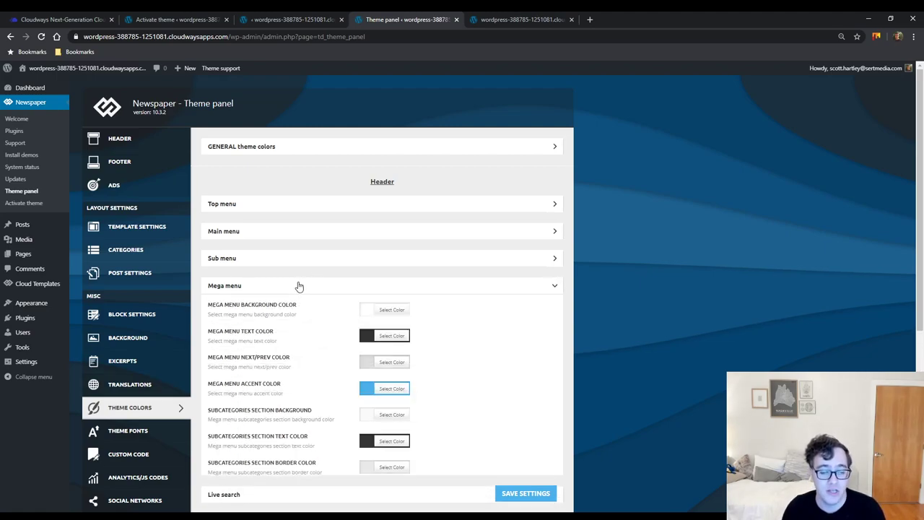
left_click(299, 286)
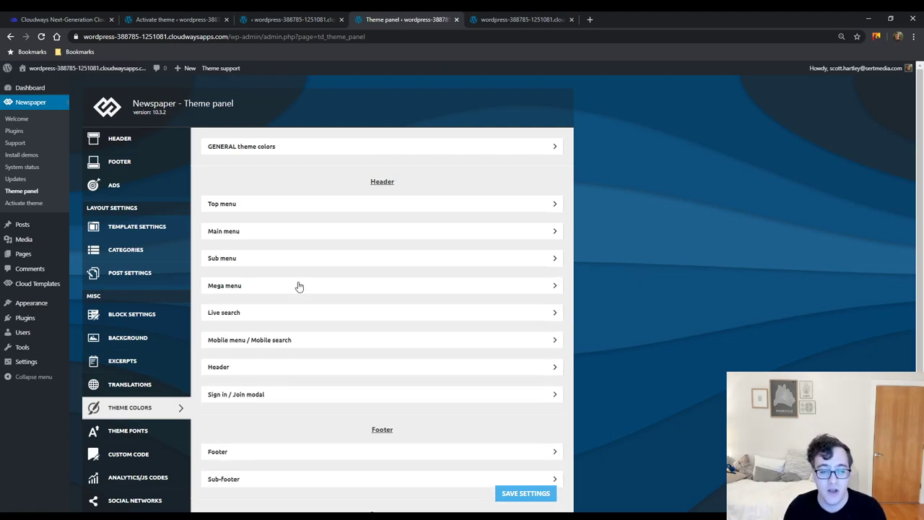
scroll(298, 287, "down", 2)
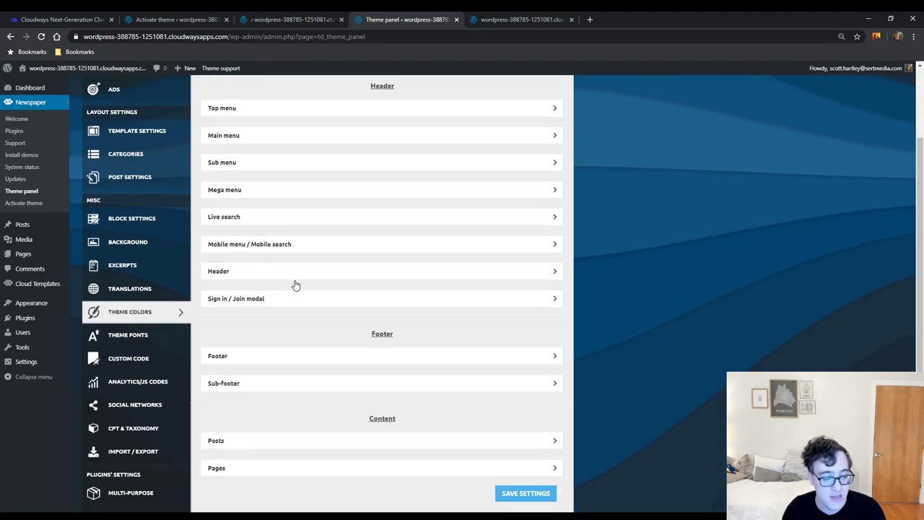
Open the Theme Fonts settings and expand Typekit.com Fonts, Custom font files and Google Fonts Styles to review their options.
left_click(163, 334)
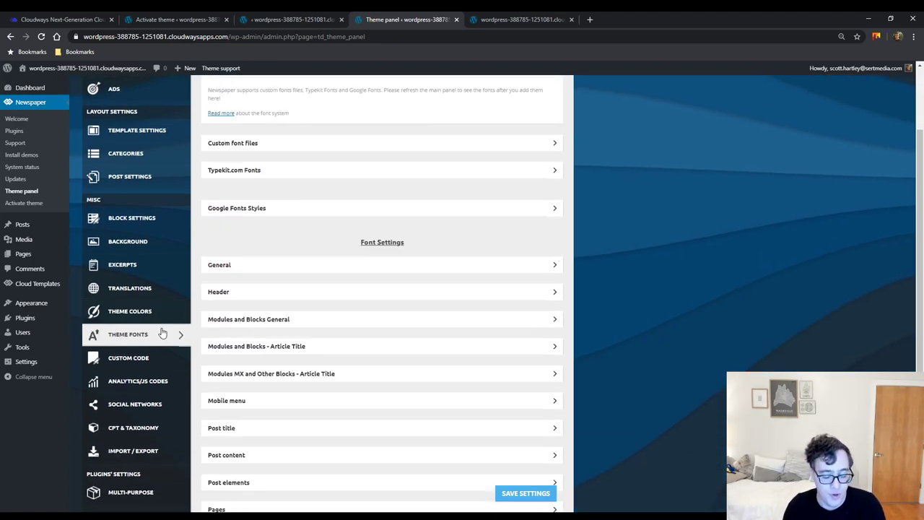
scroll(238, 317, "up", 2)
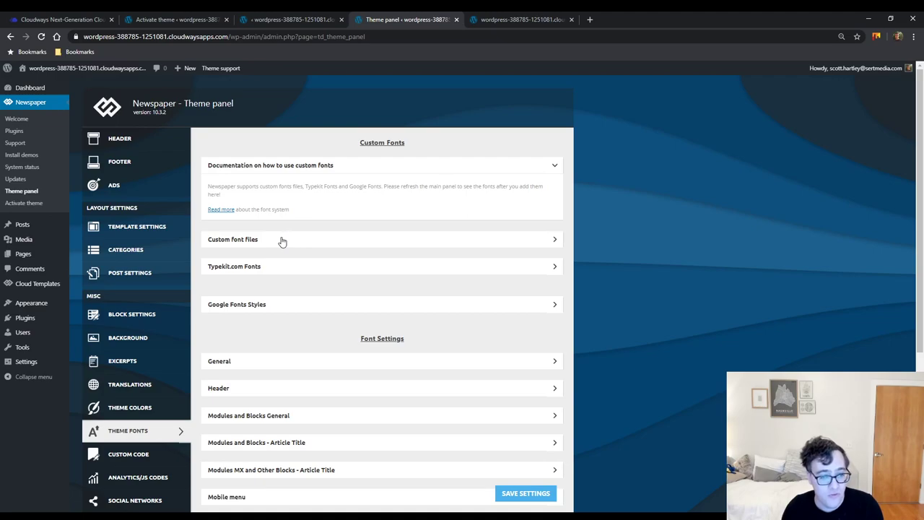
left_click(263, 266)
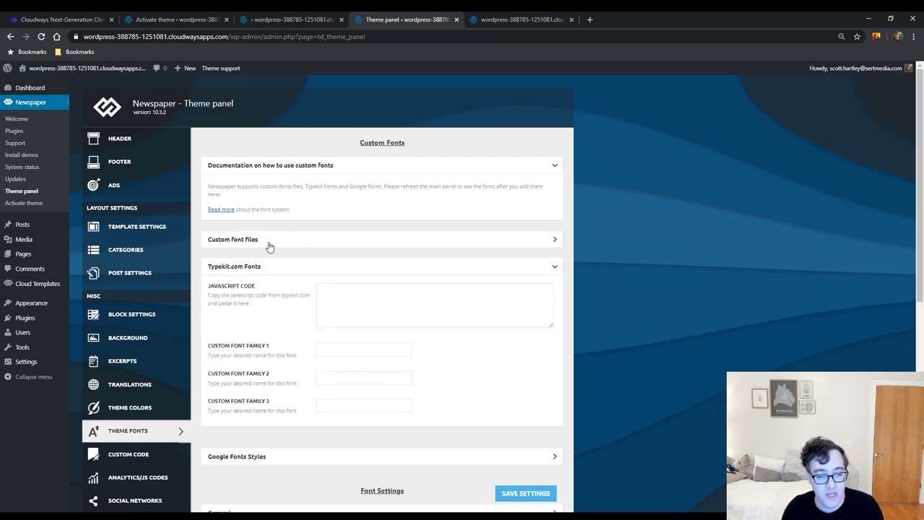
left_click(268, 244)
scroll(267, 249, "down", 4)
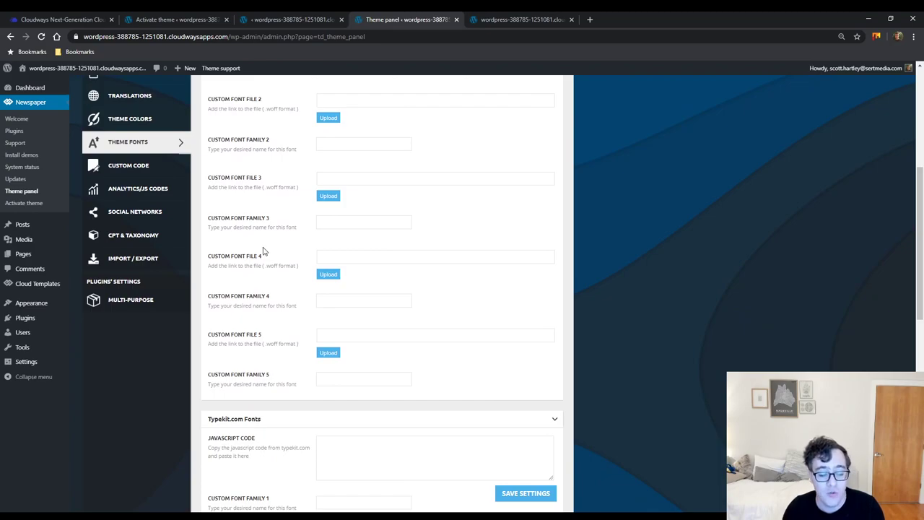
scroll(260, 252, "down", 7)
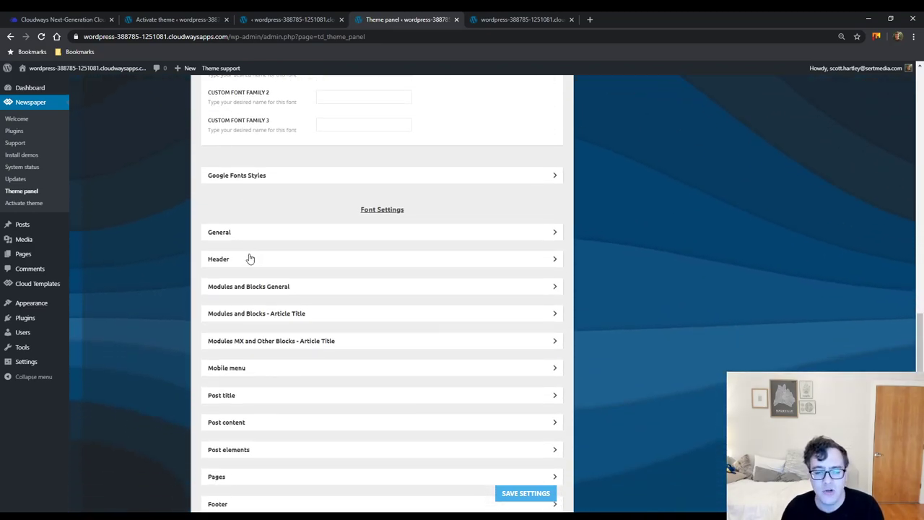
left_click(272, 181)
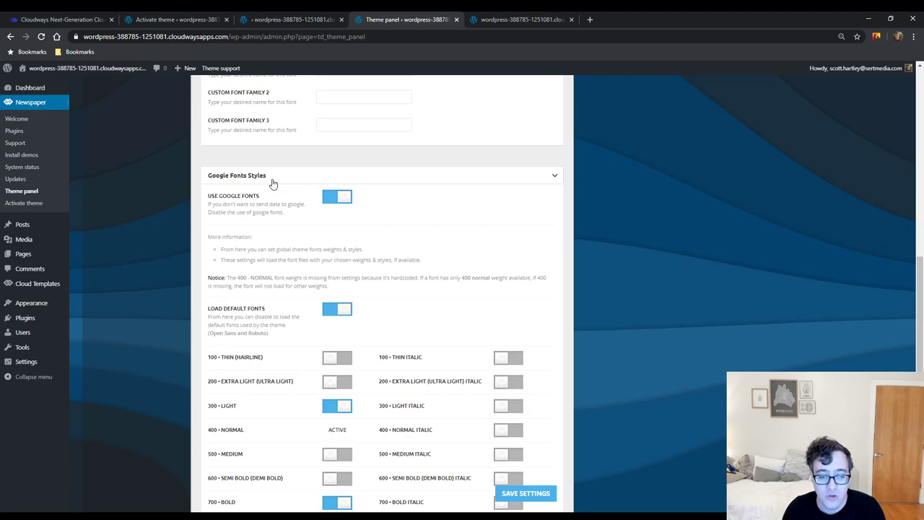
Collapse Google Fonts Styles and look back over the Typekit.com Fonts and Custom font files options.
left_click(272, 181)
scroll(270, 188, "up", 10)
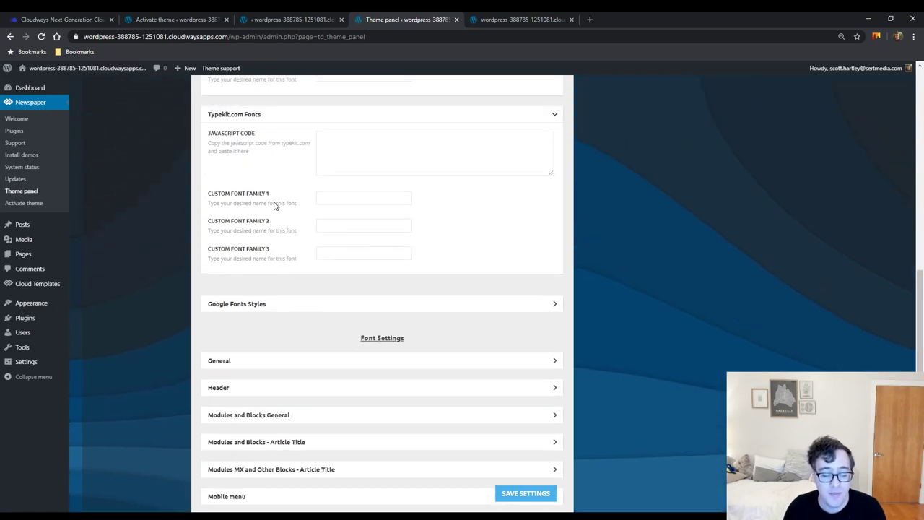
scroll(272, 206, "up", 2)
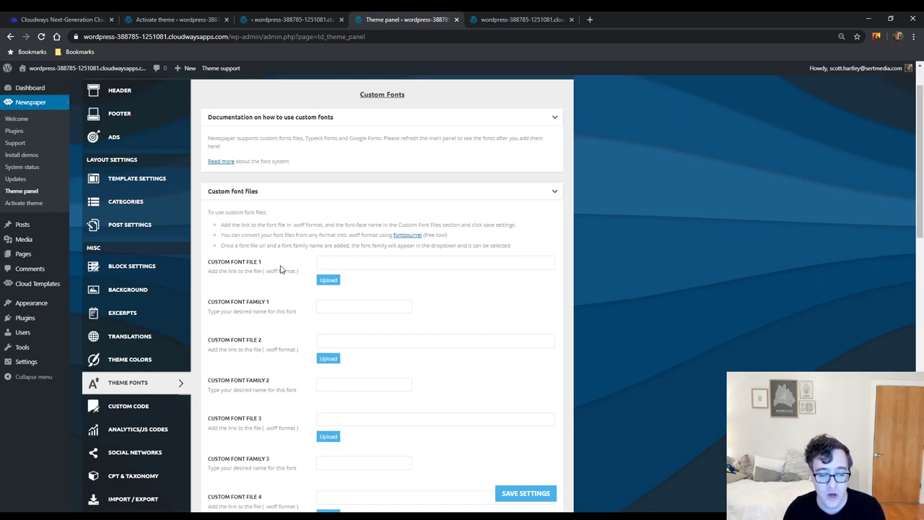
scroll(280, 269, "down", 2)
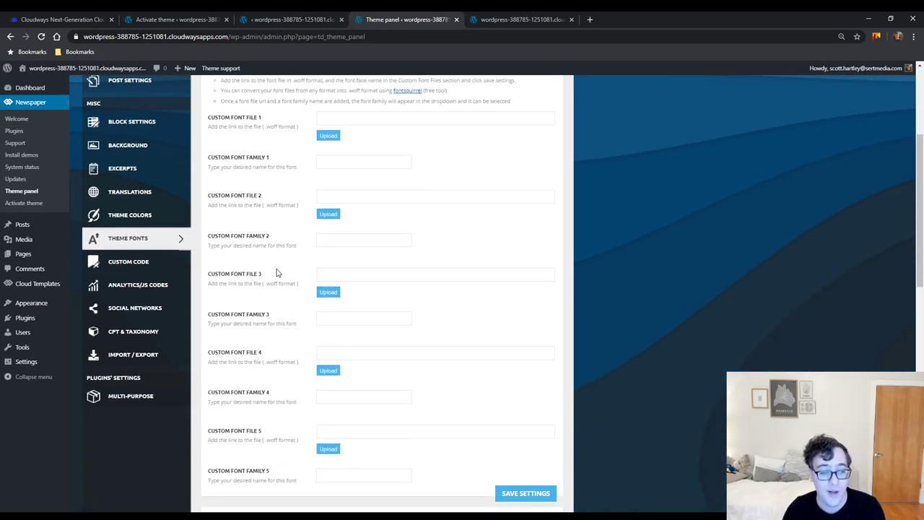
Open the Custom Code settings and expand Custom HTML, Custom Javascript and Custom Body Class(s) to view their fields.
left_click(142, 265)
scroll(267, 275, "up", 3)
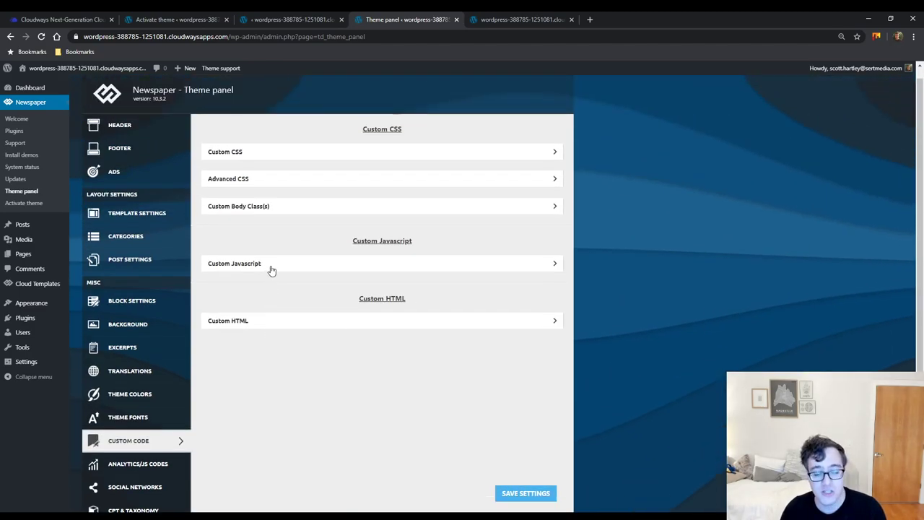
left_click(259, 324)
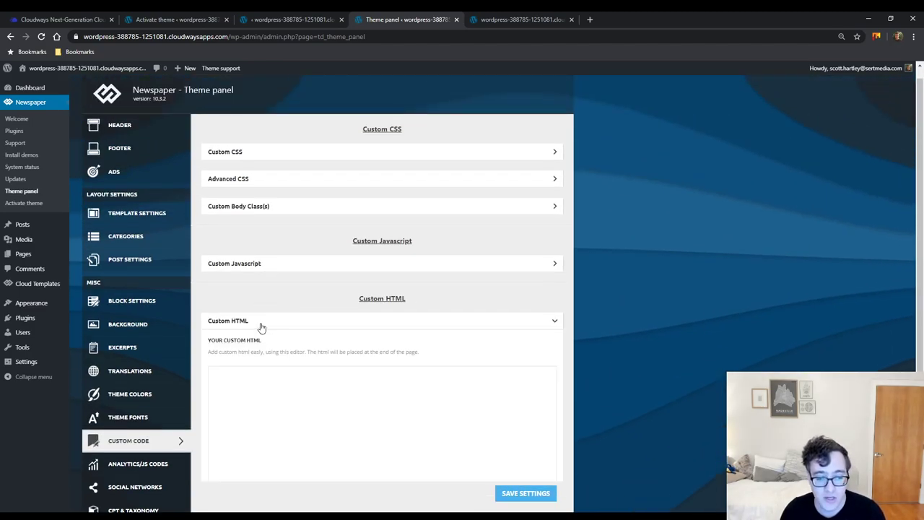
left_click(269, 264)
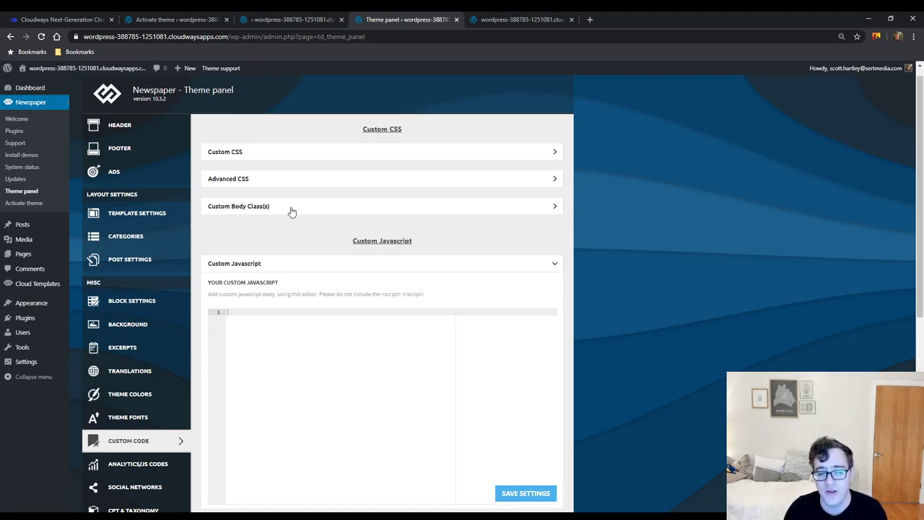
left_click(283, 210)
Expand Advanced CSS to examine its per-device code boxes, then collapse it and expand Custom CSS.
left_click(261, 182)
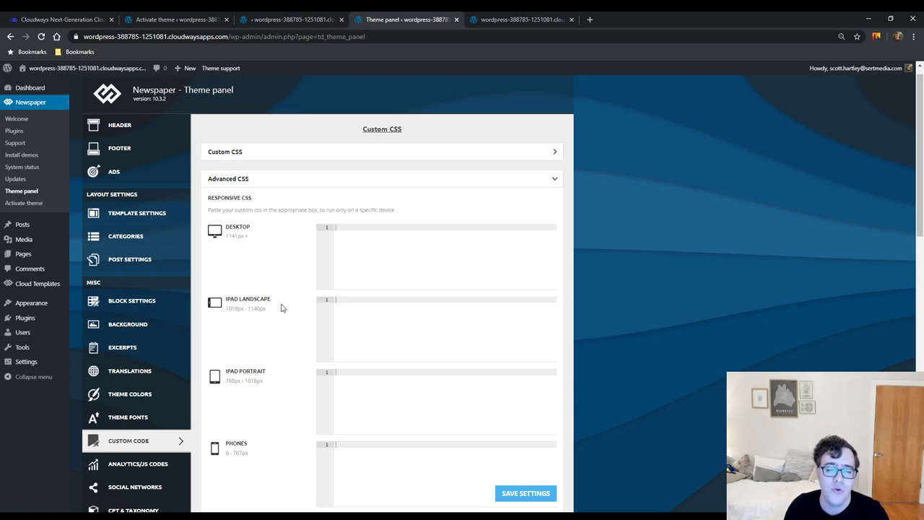
left_click_drag(225, 236, 257, 244)
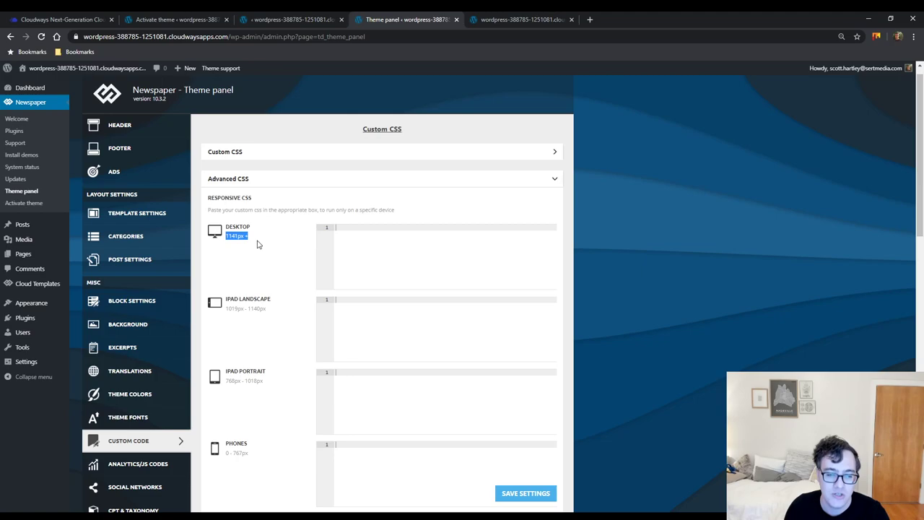
left_click(257, 244)
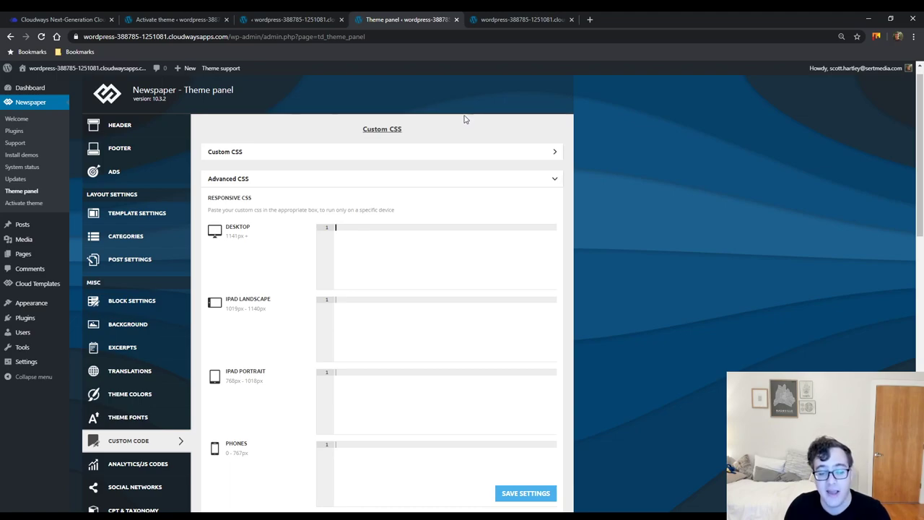
left_click(270, 179)
left_click(279, 153)
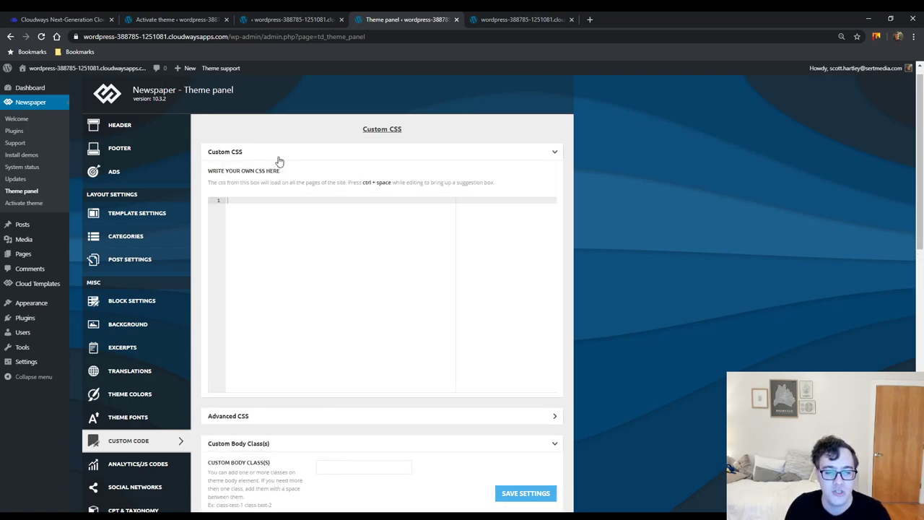
Open the Analytics/JS Codes settings and examine the header and footer script code fields.
scroll(222, 361, "down", 1)
left_click(135, 417)
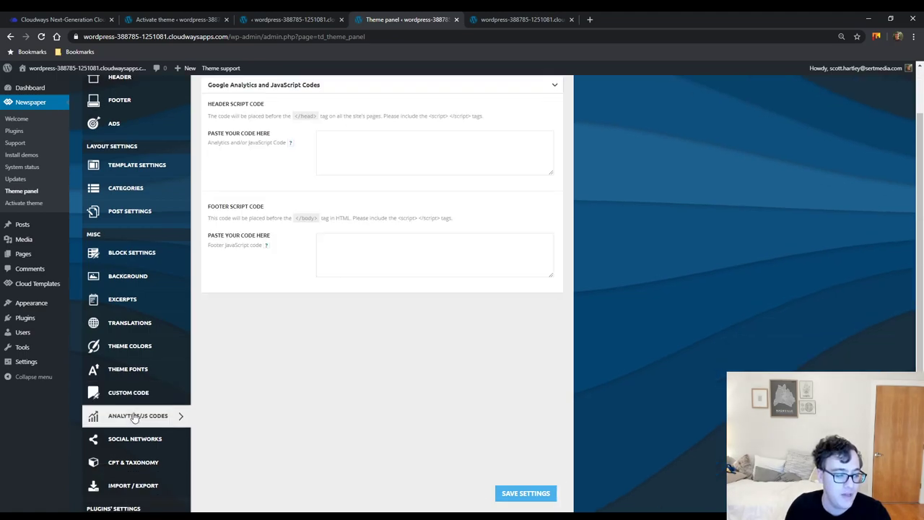
scroll(372, 201, "up", 1)
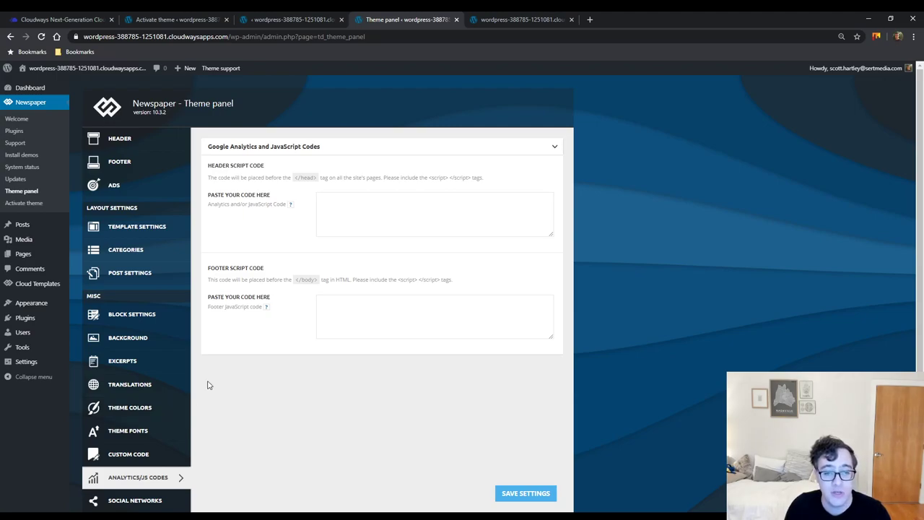
left_click(371, 232)
left_click(384, 309)
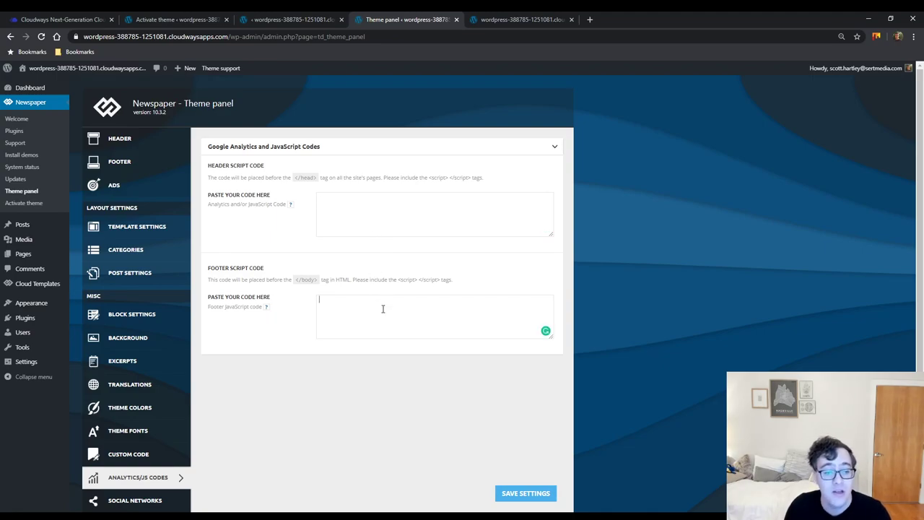
scroll(383, 309, "down", 2)
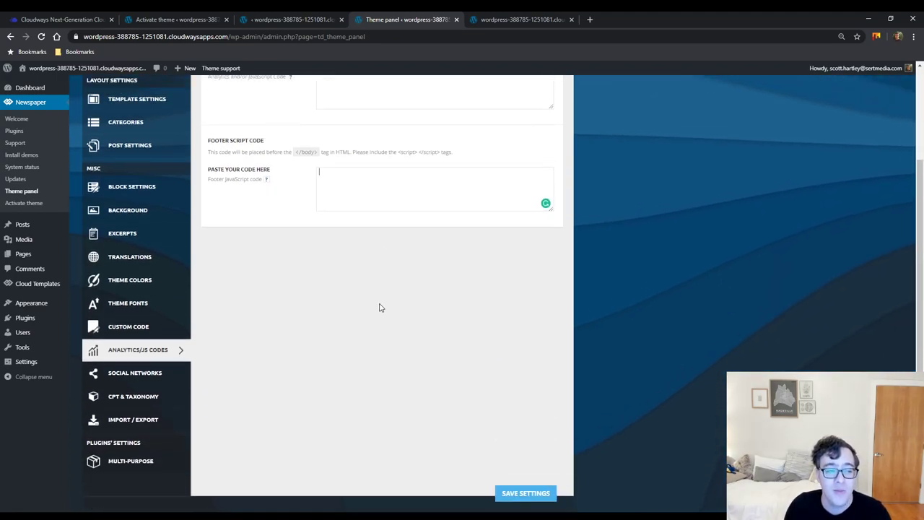
scroll(380, 305, "up", 2)
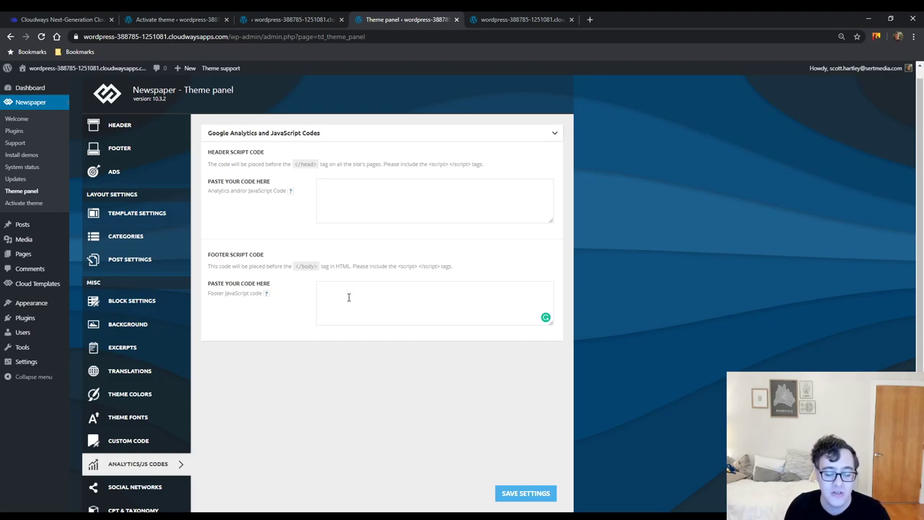
Open the Social Networks settings, review the Instagram and YouTube API configuration, and expand the Social Networks section.
scroll(349, 296, "down", 1)
left_click(120, 397)
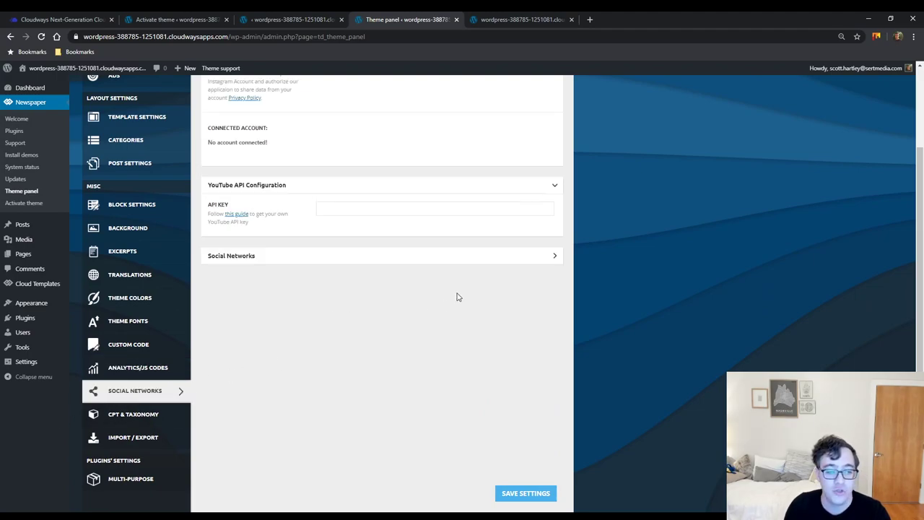
scroll(459, 293, "down", 1)
scroll(246, 317, "up", 3)
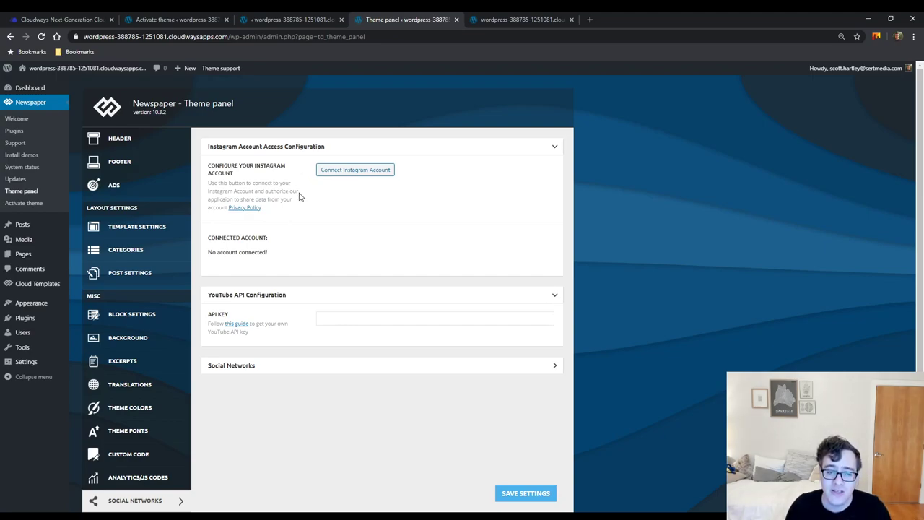
scroll(298, 194, "down", 2)
left_click(287, 224)
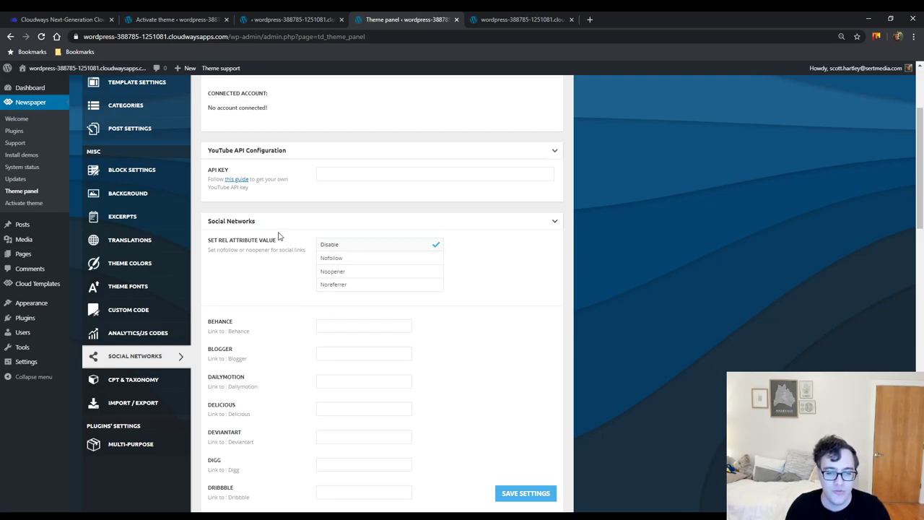
Try the Noreferrer, Noopener, Nofollow and Disable rel attribute values for social links, and settle on Nofollow.
left_click(393, 284)
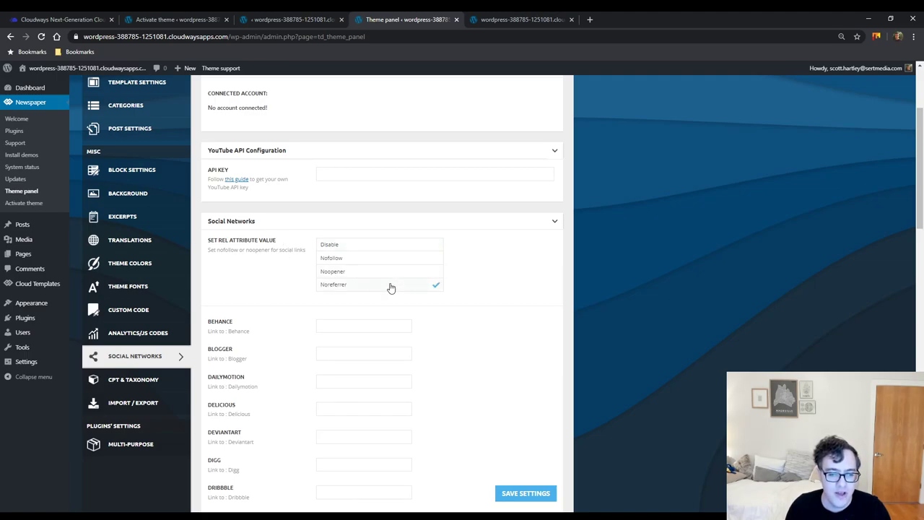
left_click(382, 270)
left_click(379, 258)
left_click(377, 246)
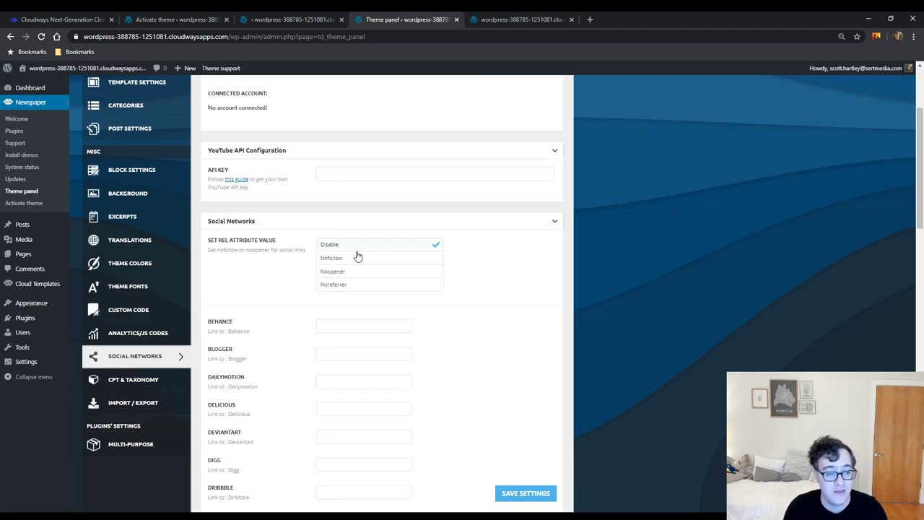
left_click(356, 257)
Review the social network link fields, check the social icons in the mobile preview's menu, and return to the theme panel.
scroll(368, 274, "down", 10)
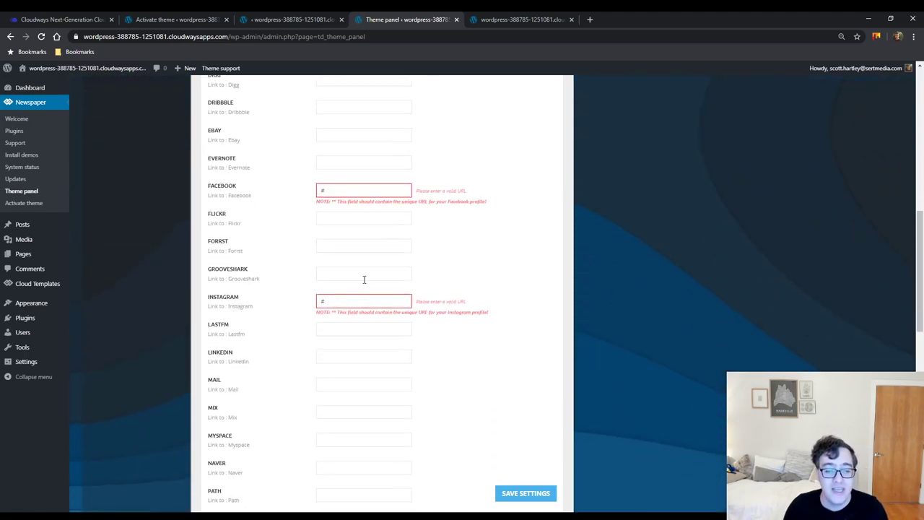
scroll(369, 273, "down", 5)
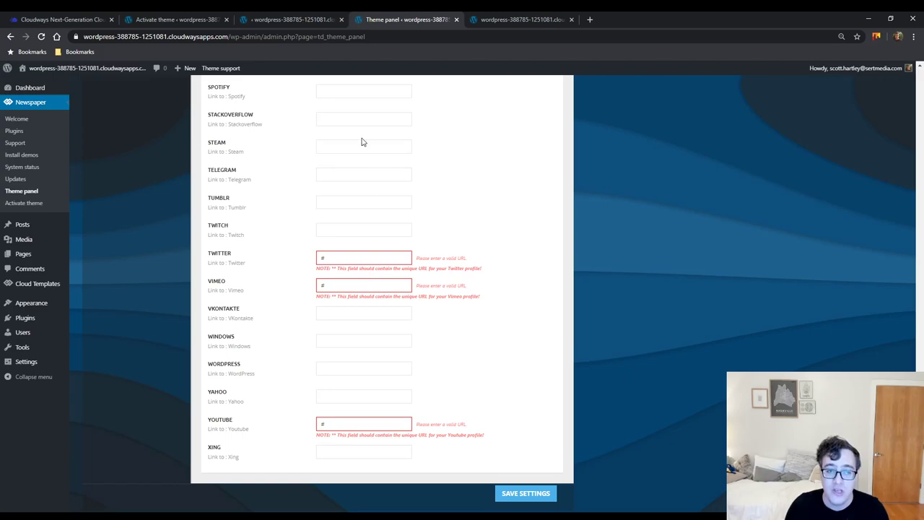
left_click(489, 21)
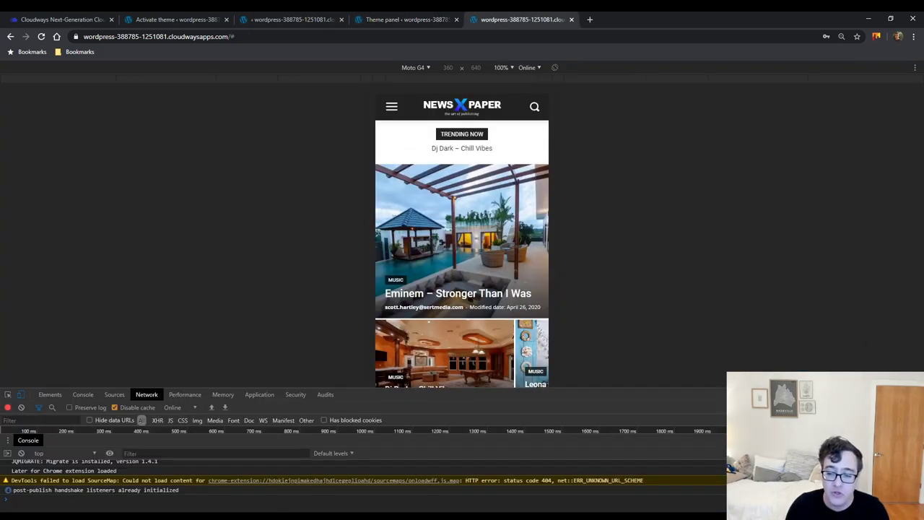
left_click(391, 106)
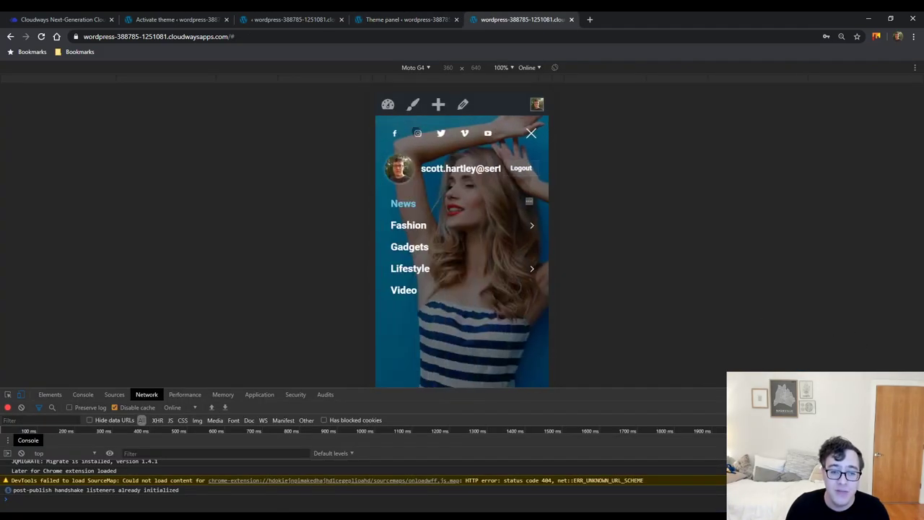
left_click(440, 20)
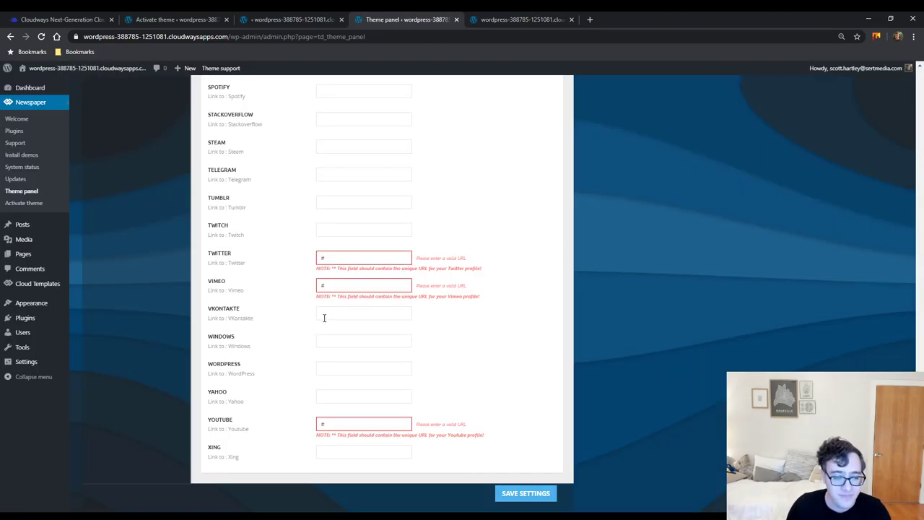
Clear the Vimeo link and save the theme settings.
left_click(338, 284)
key("BackSpace")
left_click(532, 493)
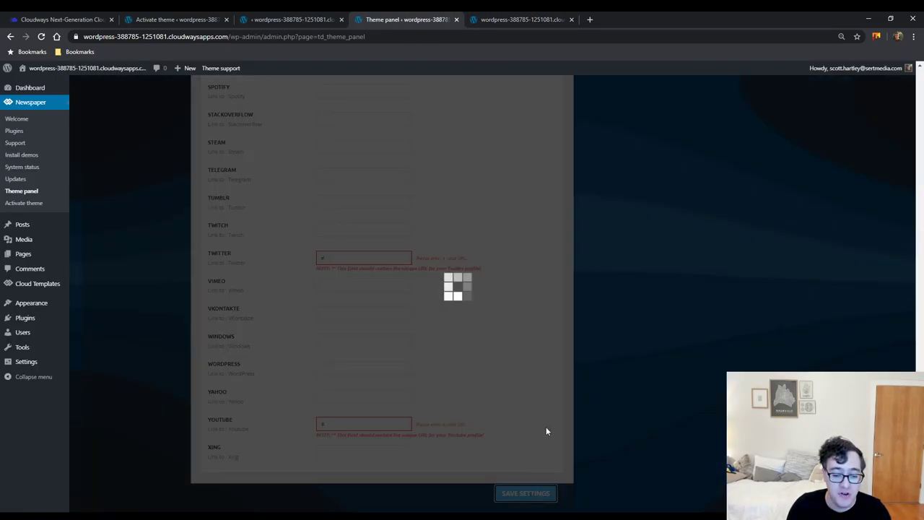
Reload the mobile homepage preview, open its menu to check the social icons, and close the menu.
left_click(518, 19)
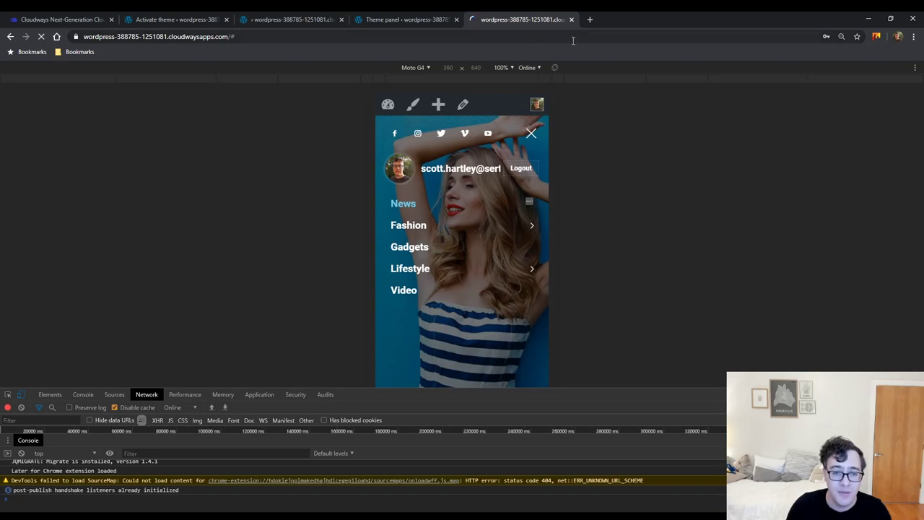
key("ctrl+r")
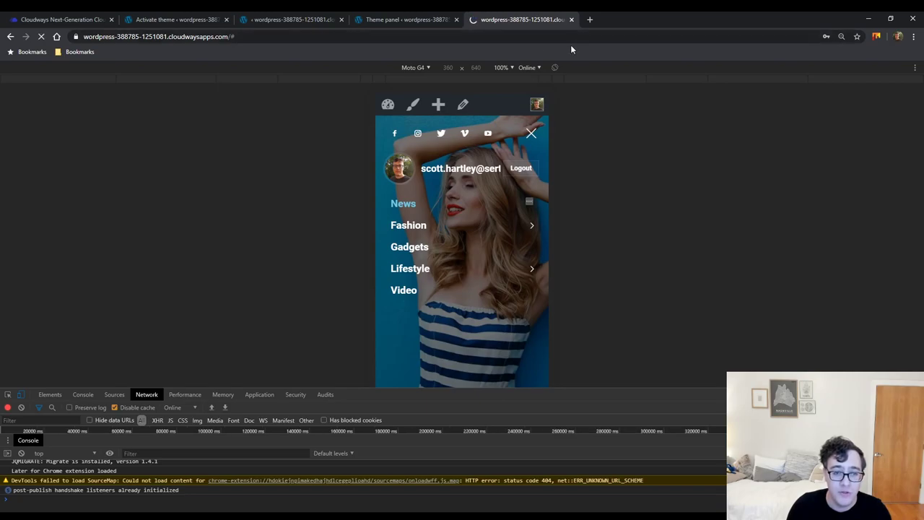
left_click(391, 129)
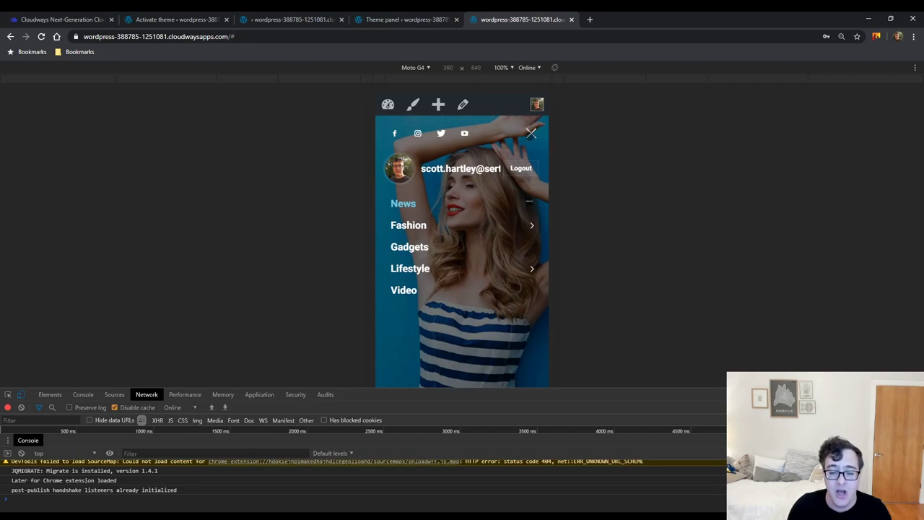
left_click(530, 134)
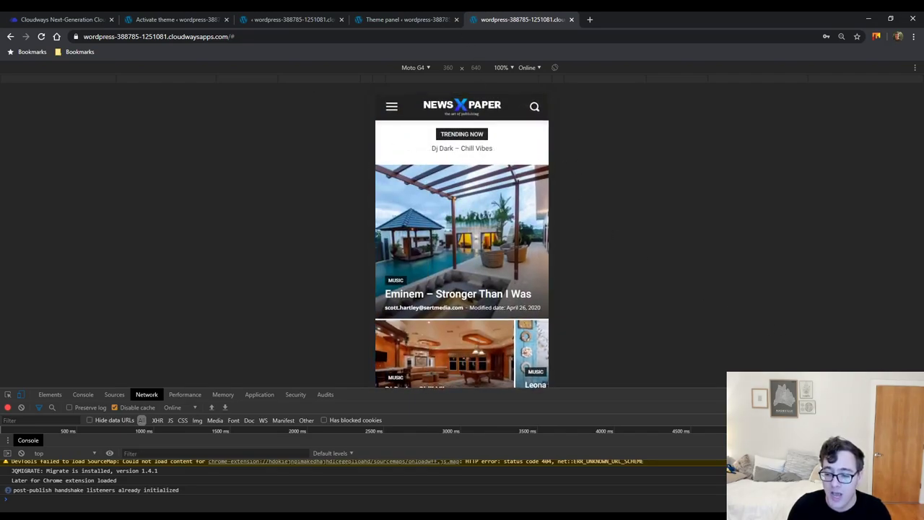
Close the developer tools, check the desktop homepage down to its footer social icons, and return to the theme panel's social links.
key("F12")
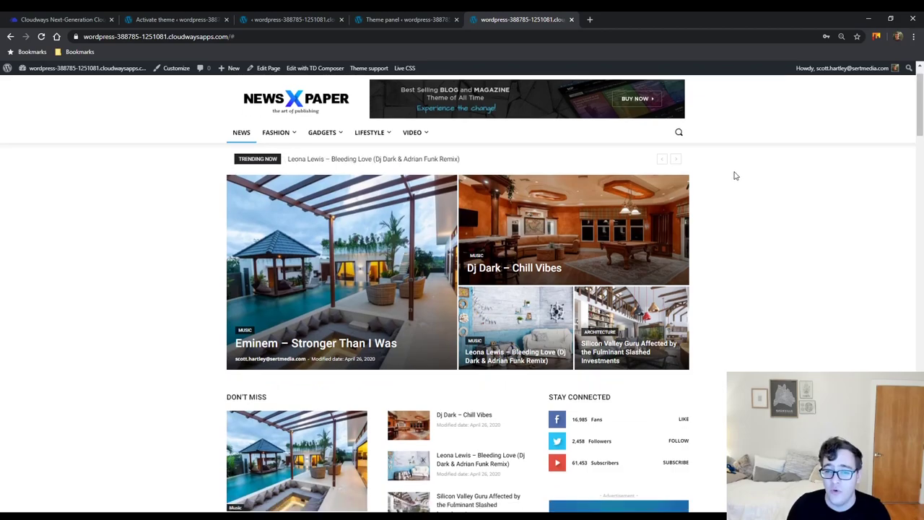
scroll(735, 175, "down", 20)
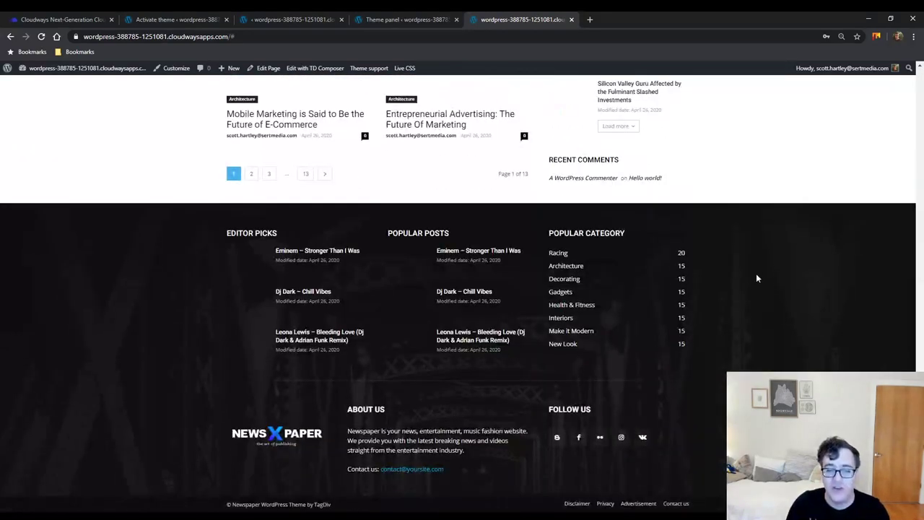
left_click(386, 19)
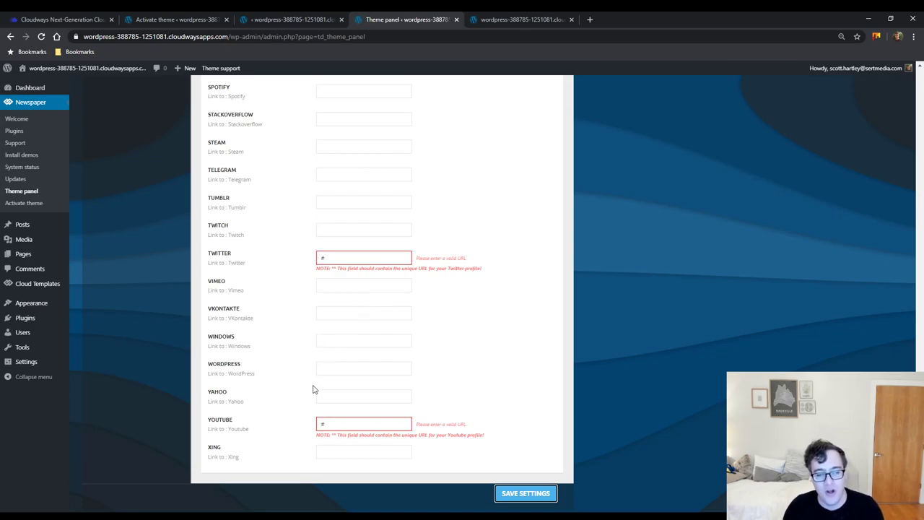
left_click_drag(254, 348, 202, 338)
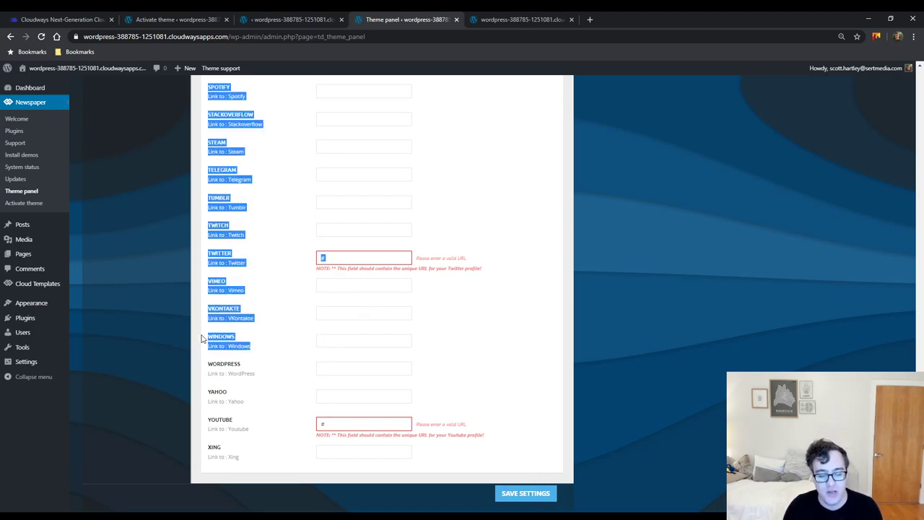
left_click(201, 338)
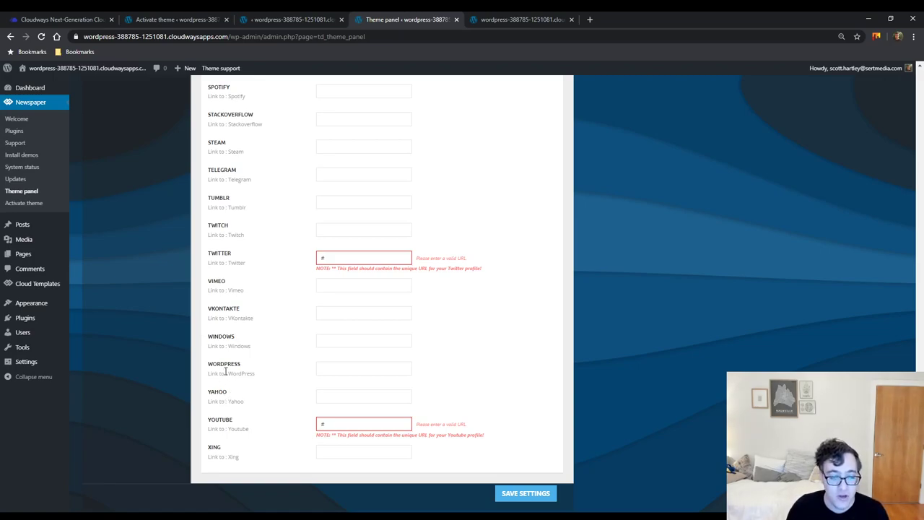
Look back over the social network link fields and open the CPT & Taxonomy settings to view custom post types and taxonomies.
scroll(238, 368, "up", 5)
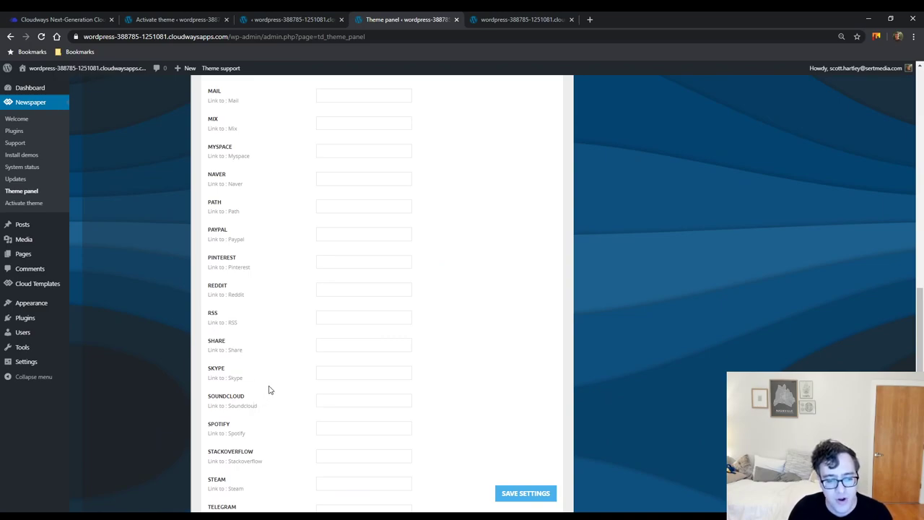
scroll(267, 369, "up", 2)
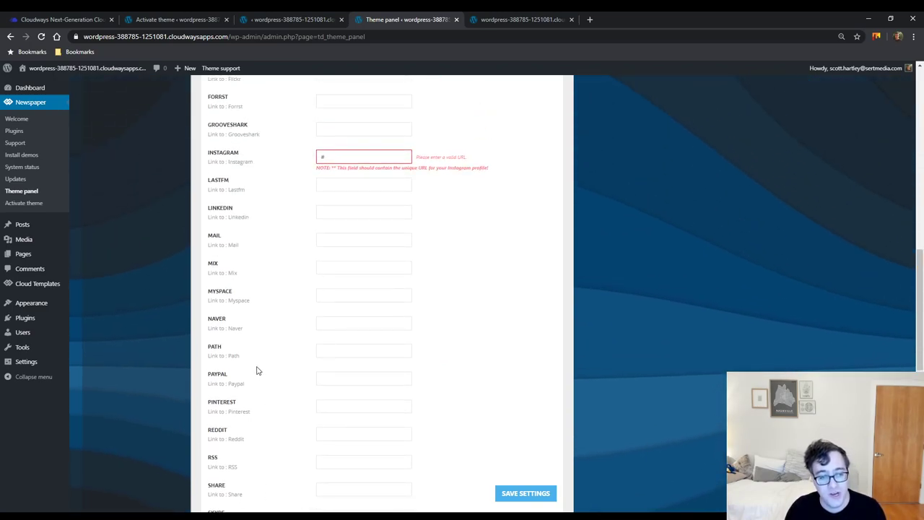
scroll(260, 371, "up", 2)
left_click_drag(244, 378, 238, 361)
left_click(222, 382)
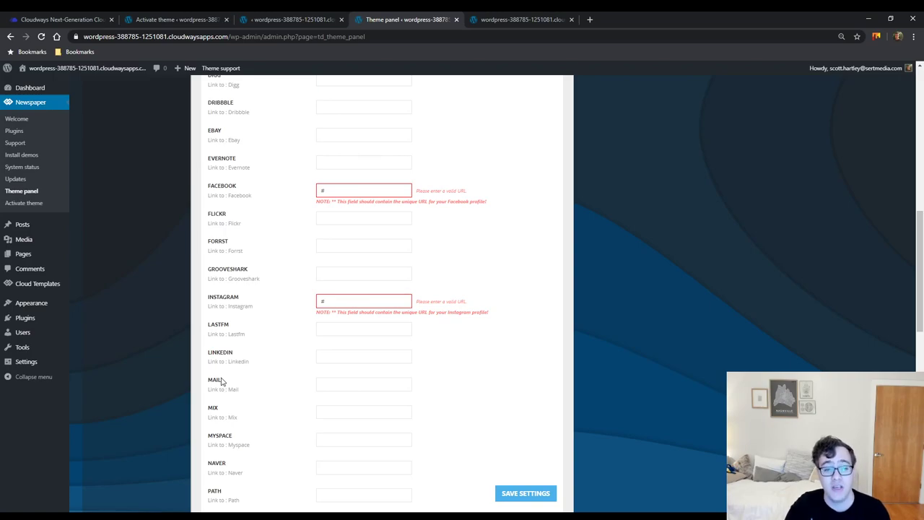
scroll(221, 381, "up", 3)
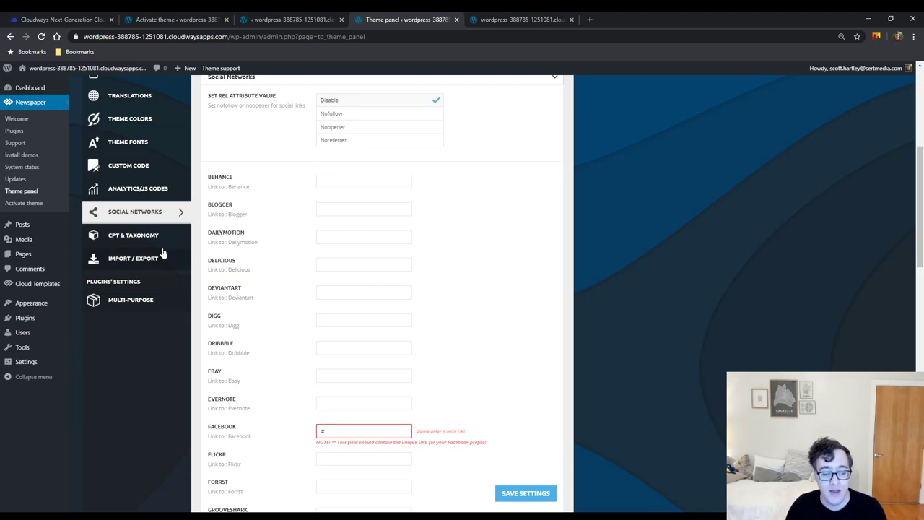
left_click(132, 241)
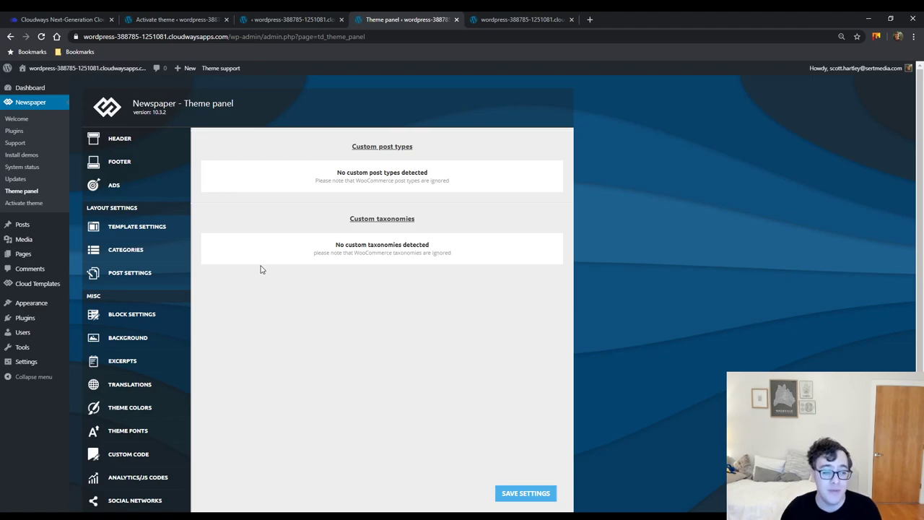
scroll(249, 268, "down", 2)
scroll(239, 271, "up", 2)
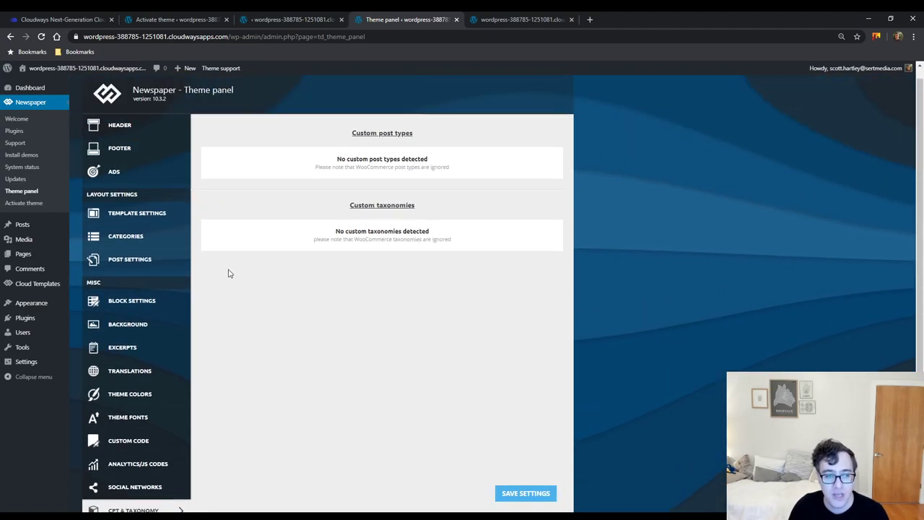
Check the default post template and the Post and Custom Post Types options in the post settings, and return to CPT & Taxonomy.
left_click(173, 212)
left_click(163, 261)
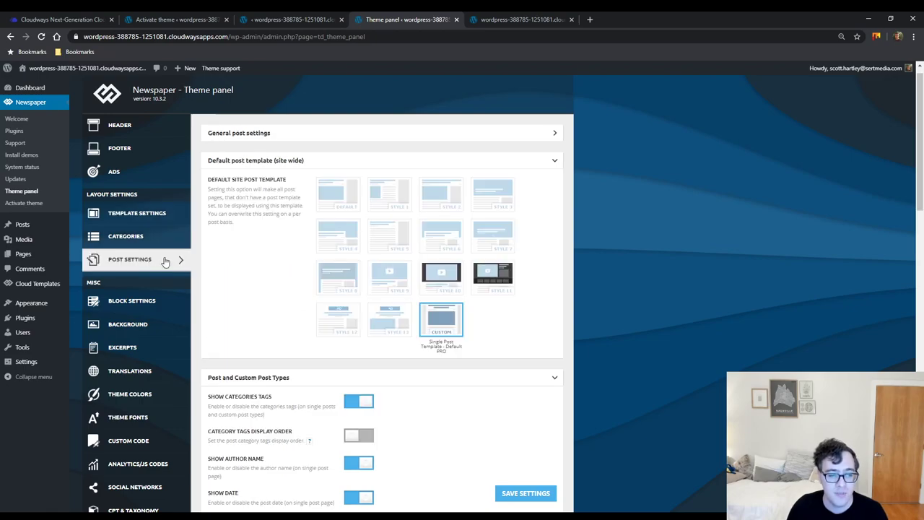
scroll(237, 262, "down", 3)
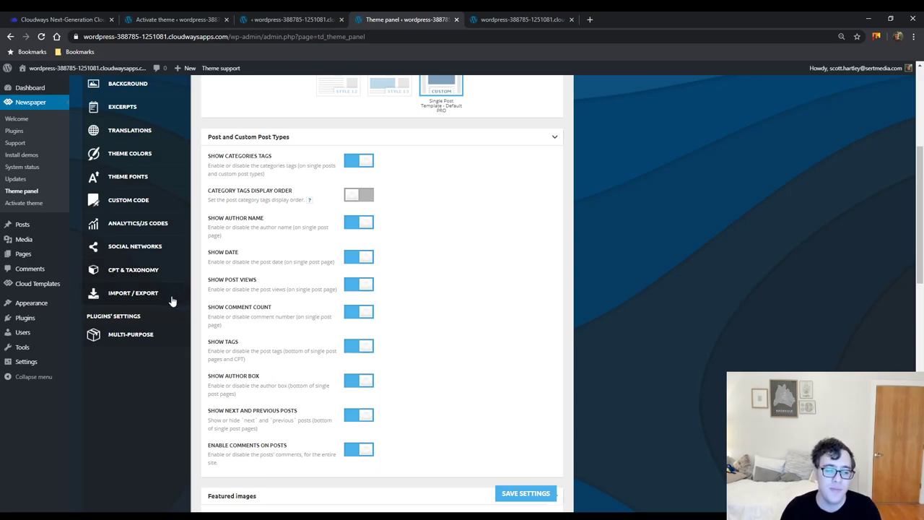
left_click(158, 272)
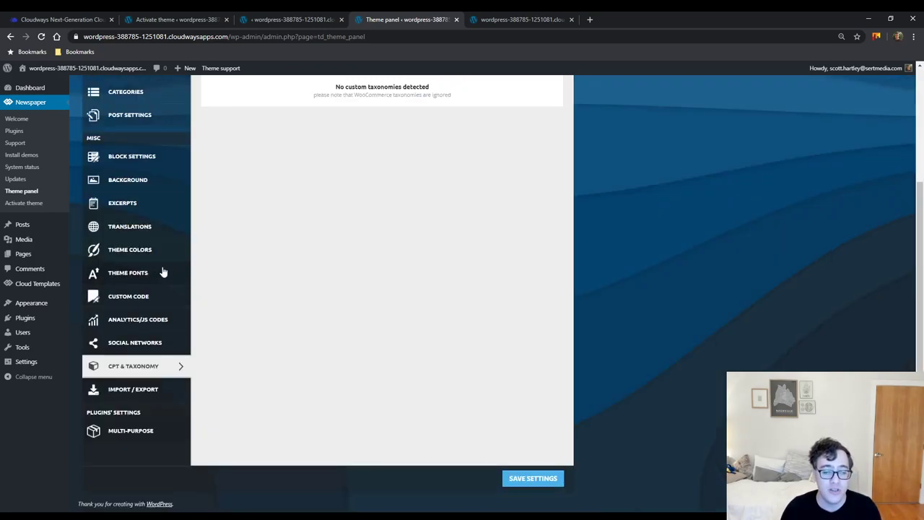
scroll(287, 253, "up", 1)
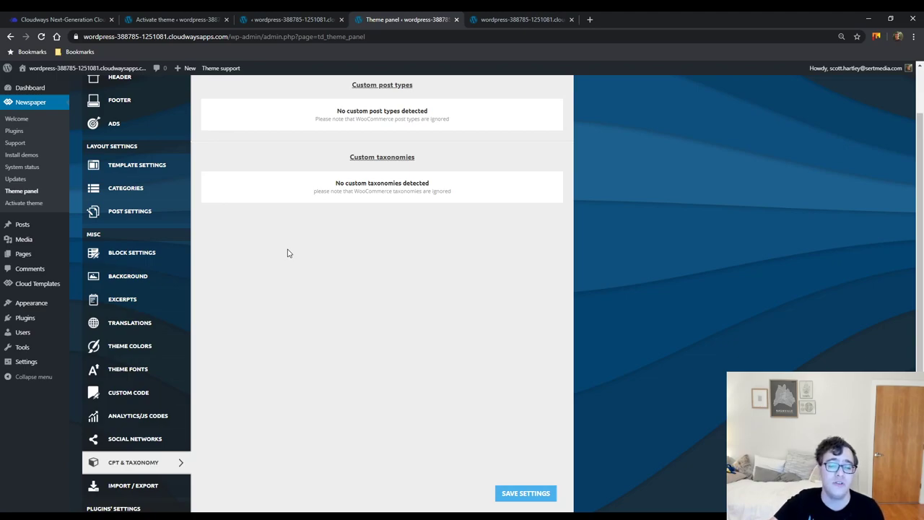
Open the Import / Export settings, agreeing to leave the theme panel area, and look through the encoded export theme settings string.
scroll(327, 237, "down", 1)
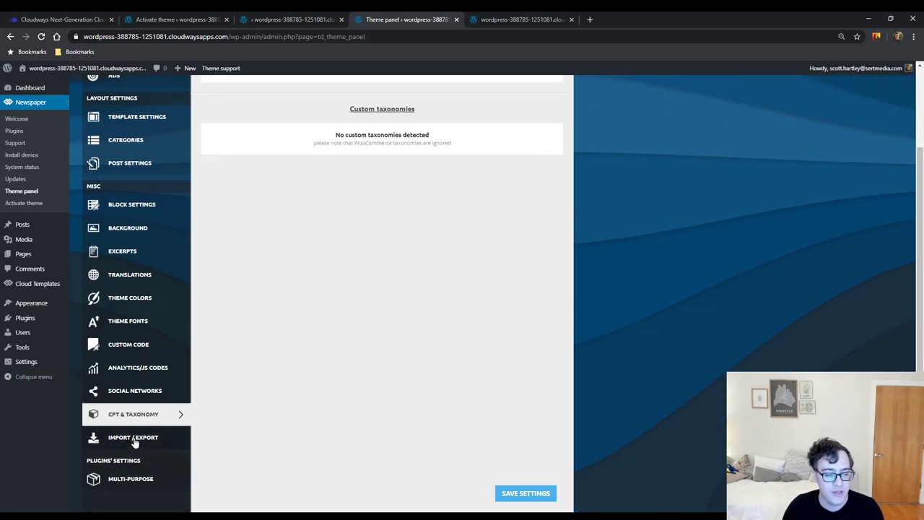
left_click(134, 437)
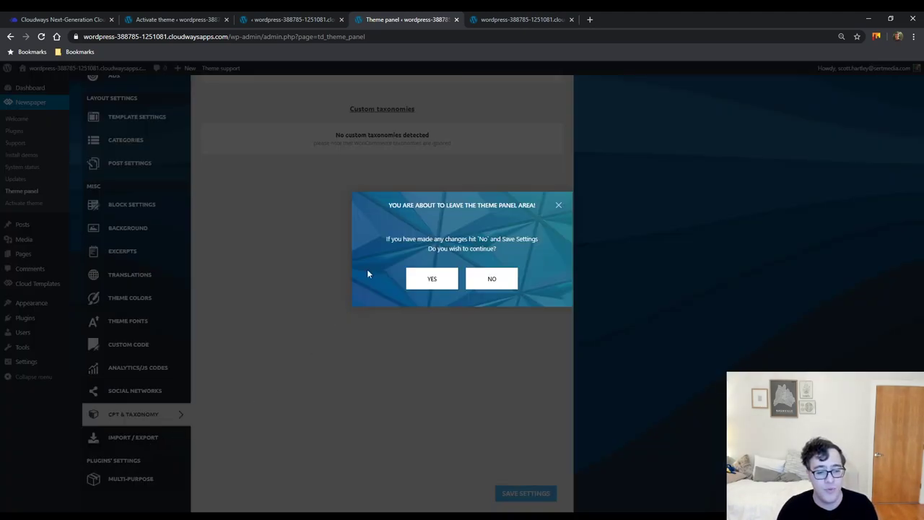
left_click(423, 283)
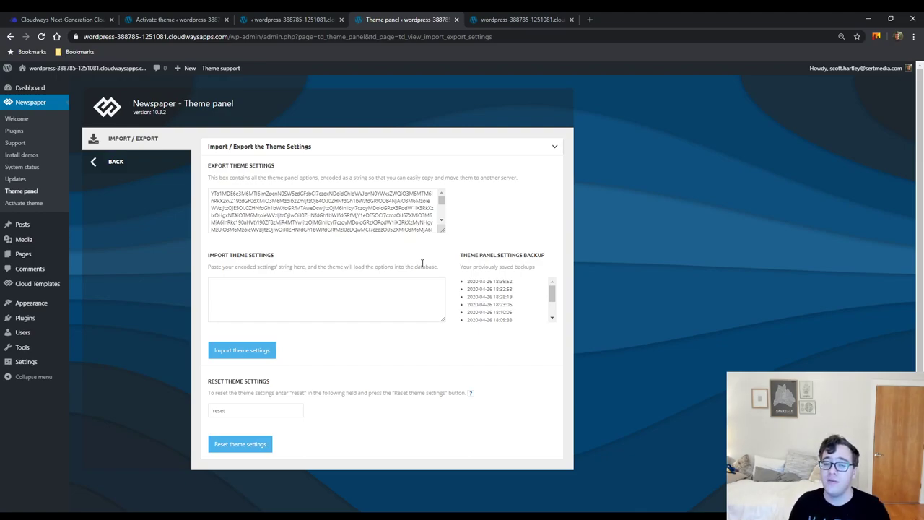
mouse_move(40, 285)
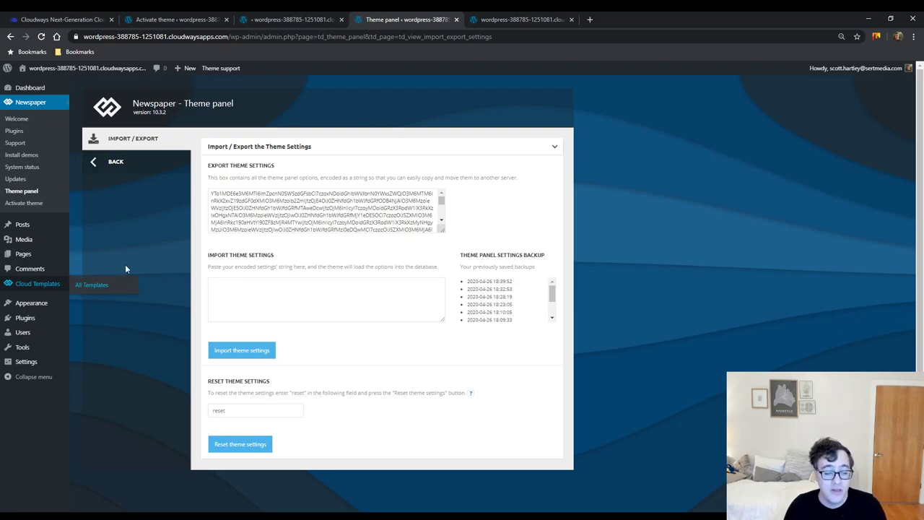
scroll(325, 213, "down", 5)
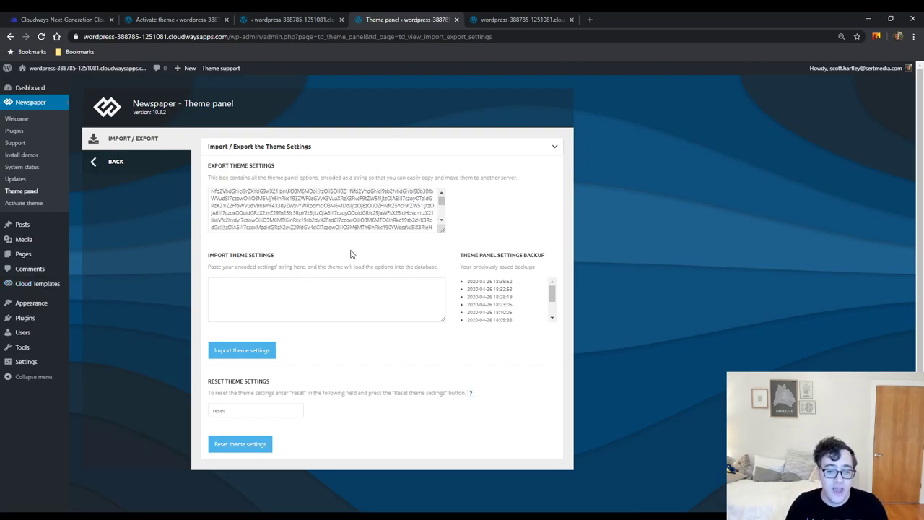
scroll(441, 209, "down", 5)
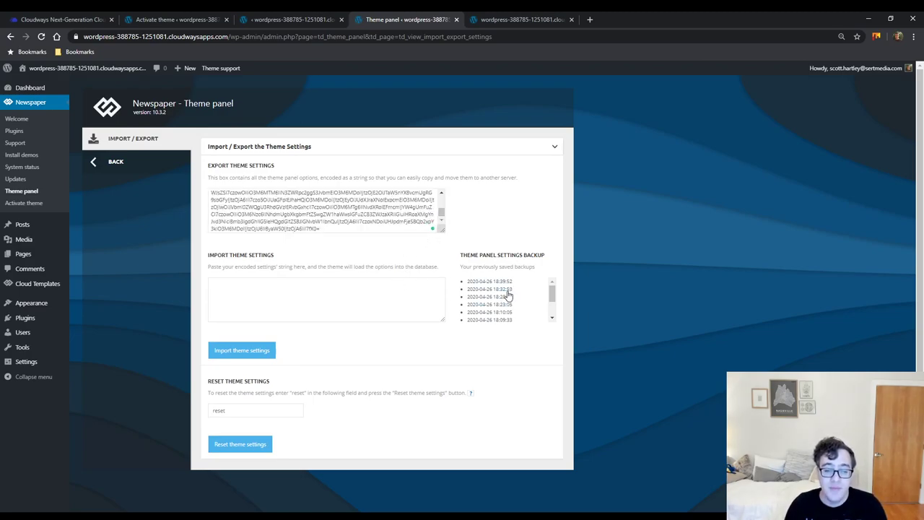
Look through the saved theme panel settings backups and put the cursor in the reset theme settings field.
scroll(513, 299, "down", 2)
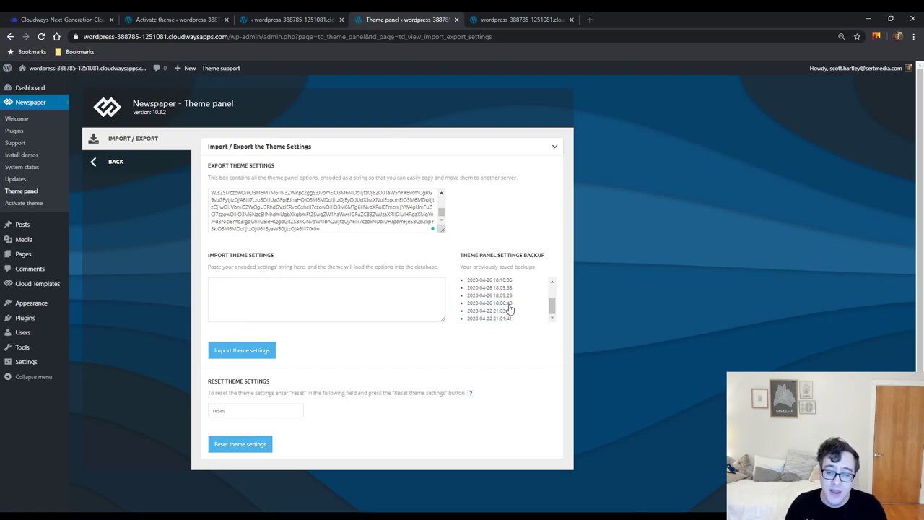
scroll(516, 307, "up", 3)
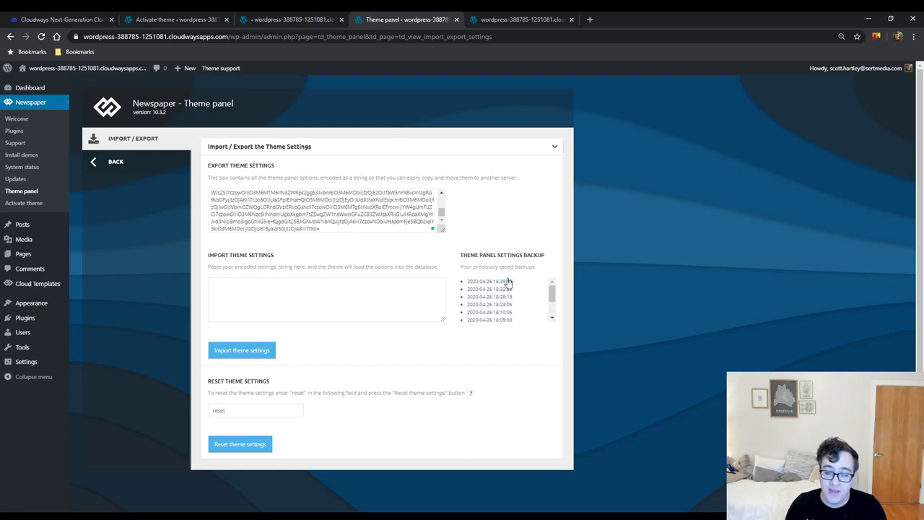
scroll(505, 288, "down", 3)
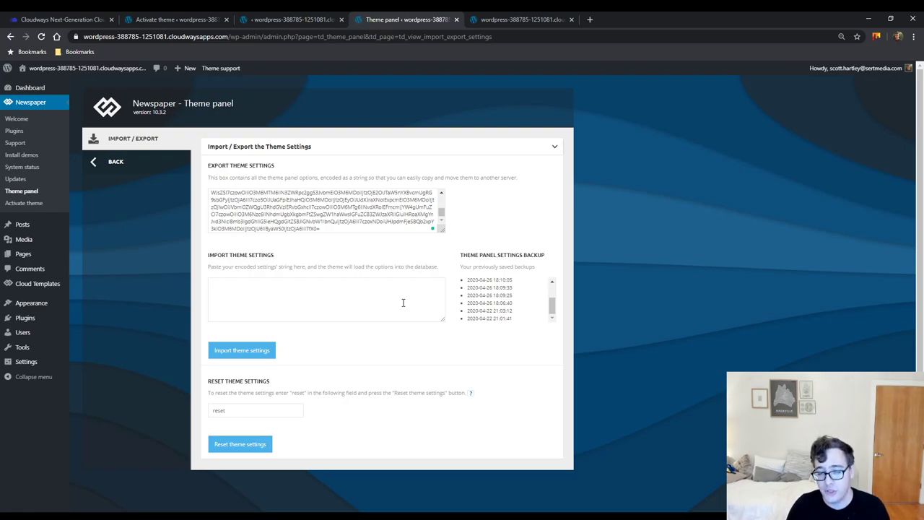
left_click(271, 406)
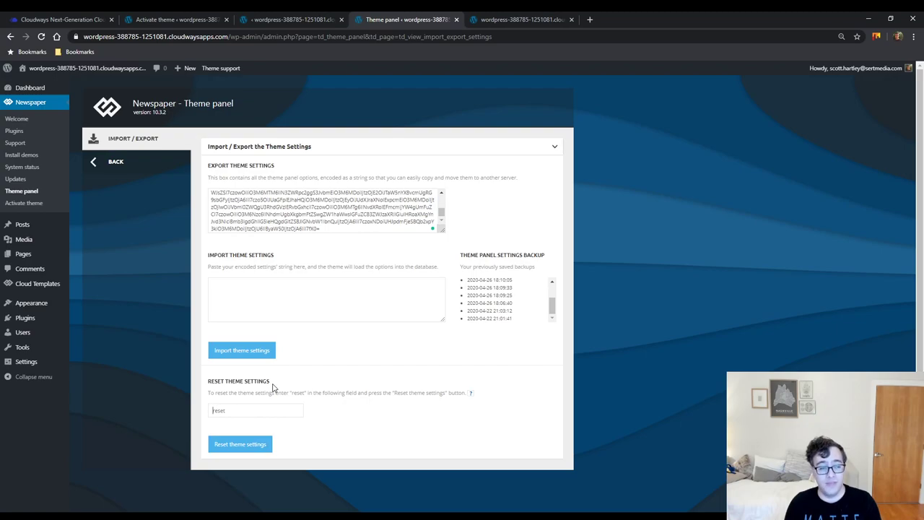
Switch to the site's homepage and view it from the footer up to the latest articles.
left_click(487, 17)
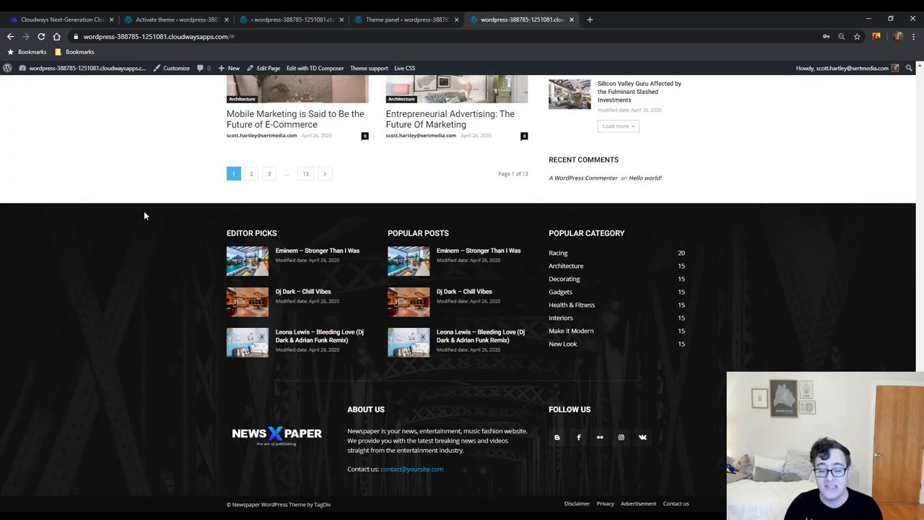
scroll(126, 229, "up", 3)
scroll(126, 228, "up", 10)
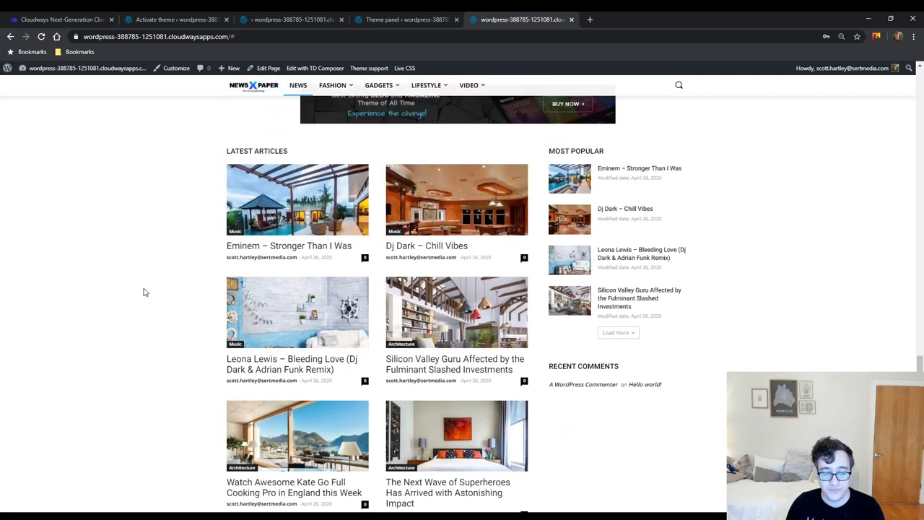